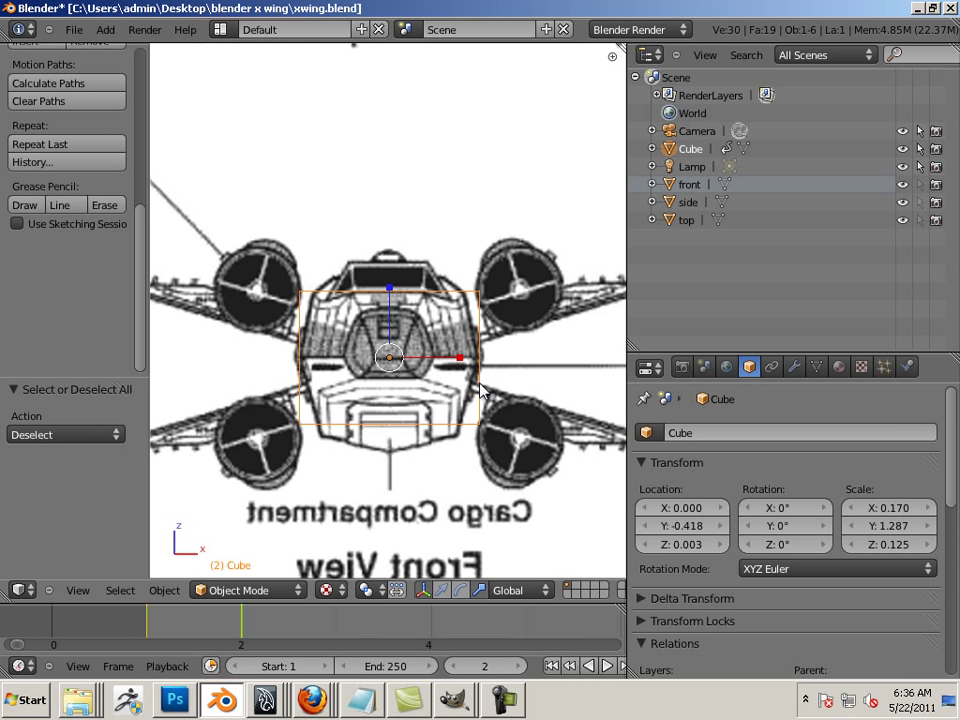
In the right side view, move the cube's front-end vertices about 0.425 along Y to the X-wing's nose tip
key(KP_3)
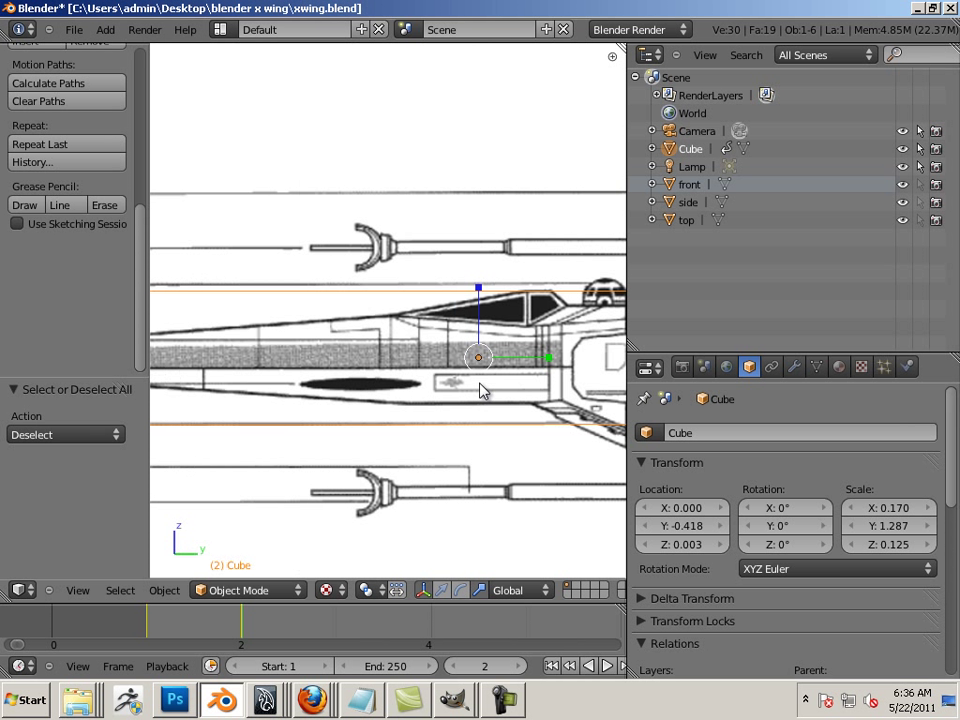
scroll(475, 387, down, 5)
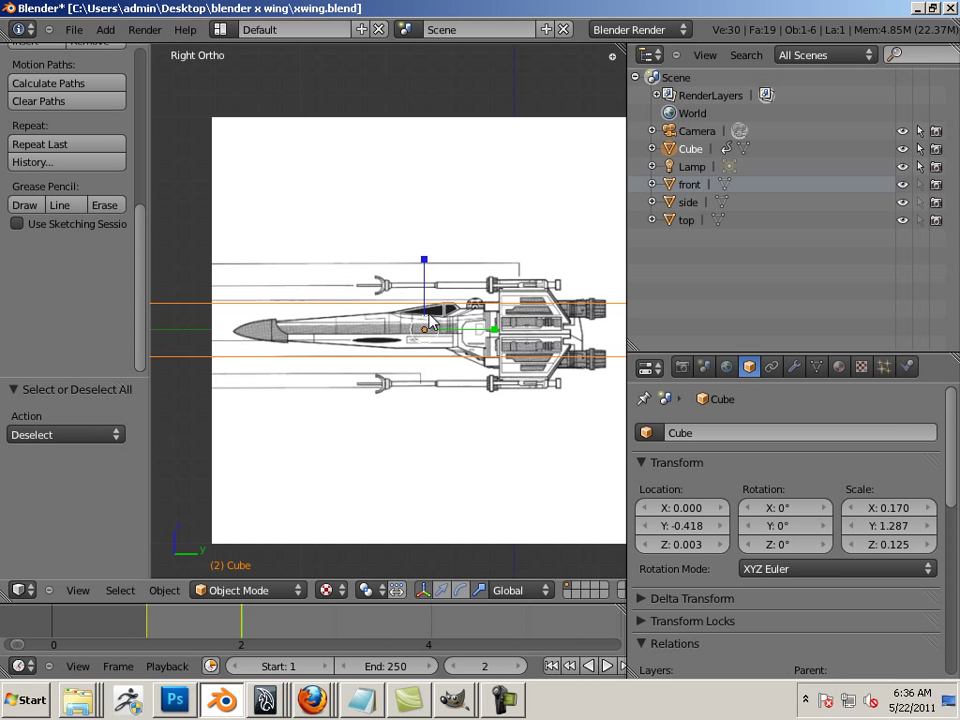
scroll(430, 318, up, 1)
key(a)
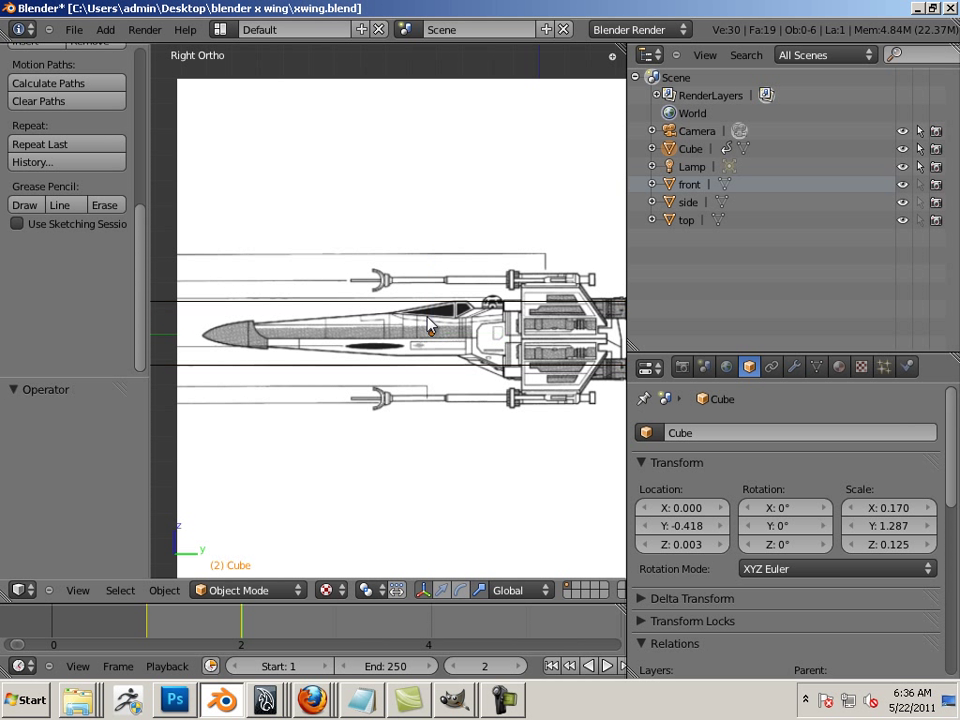
right_click(428, 327)
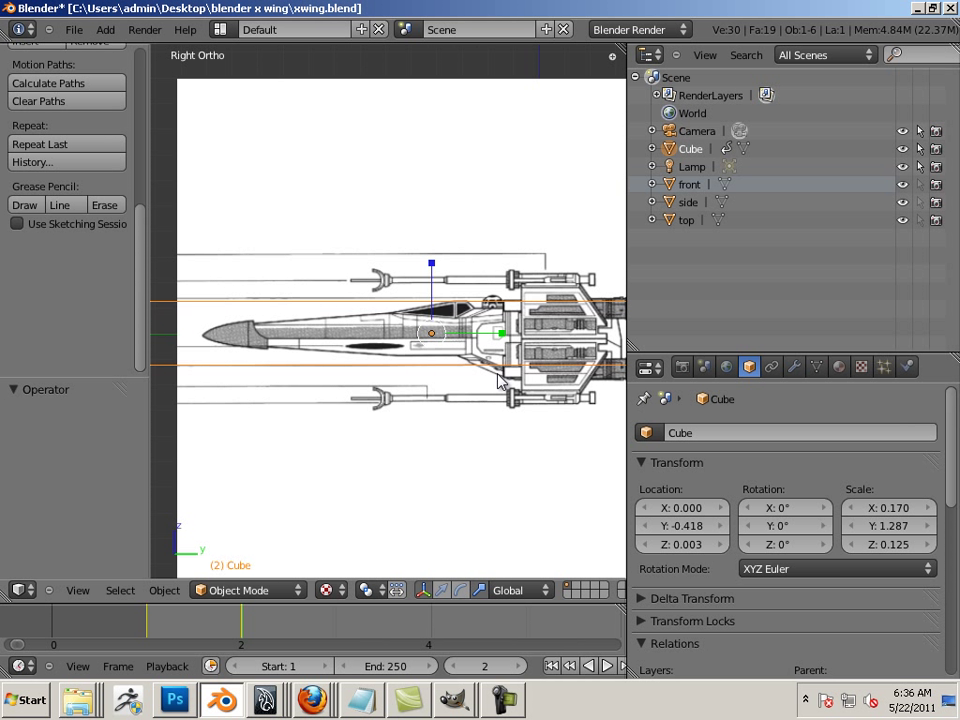
ctrl+scroll(355, 395, down, 3)
ctrl+scroll(355, 395, up, 5)
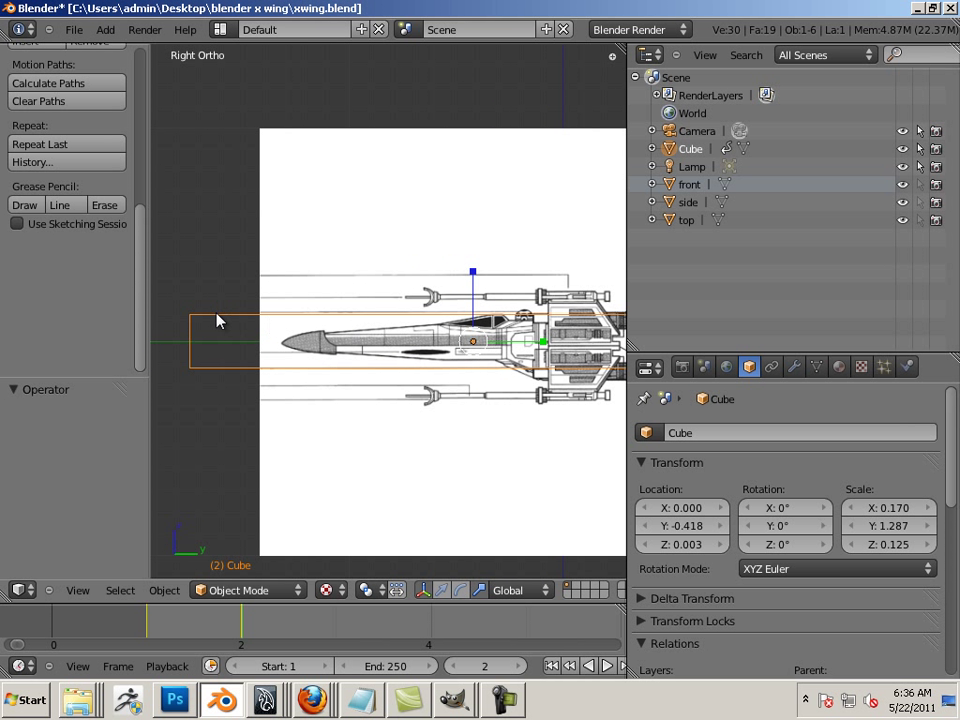
key(Tab)
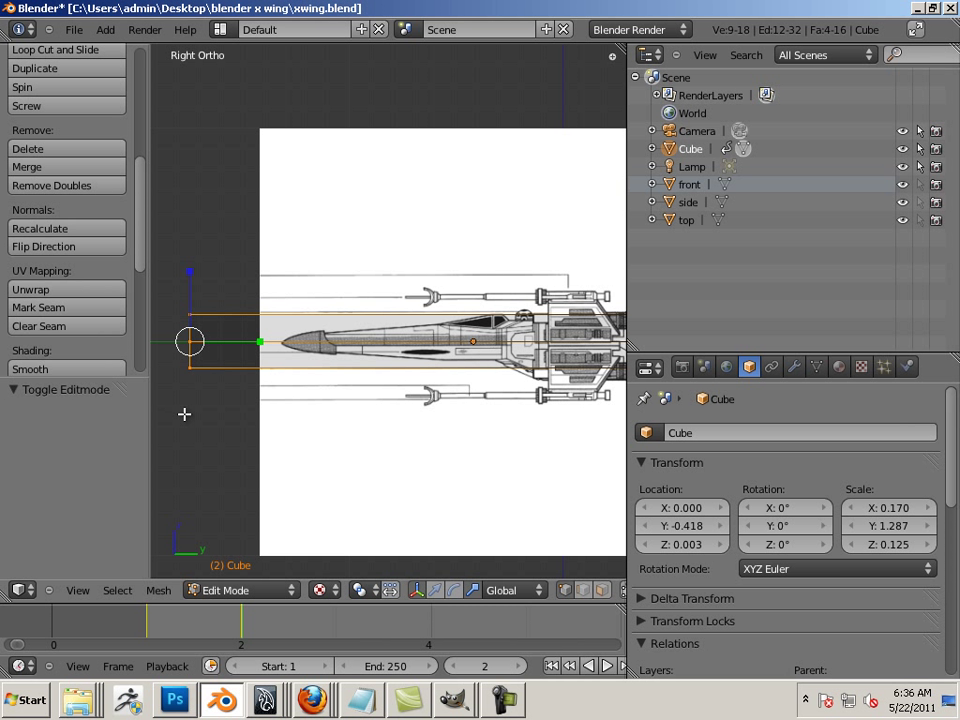
key(ctrl+alt+g)
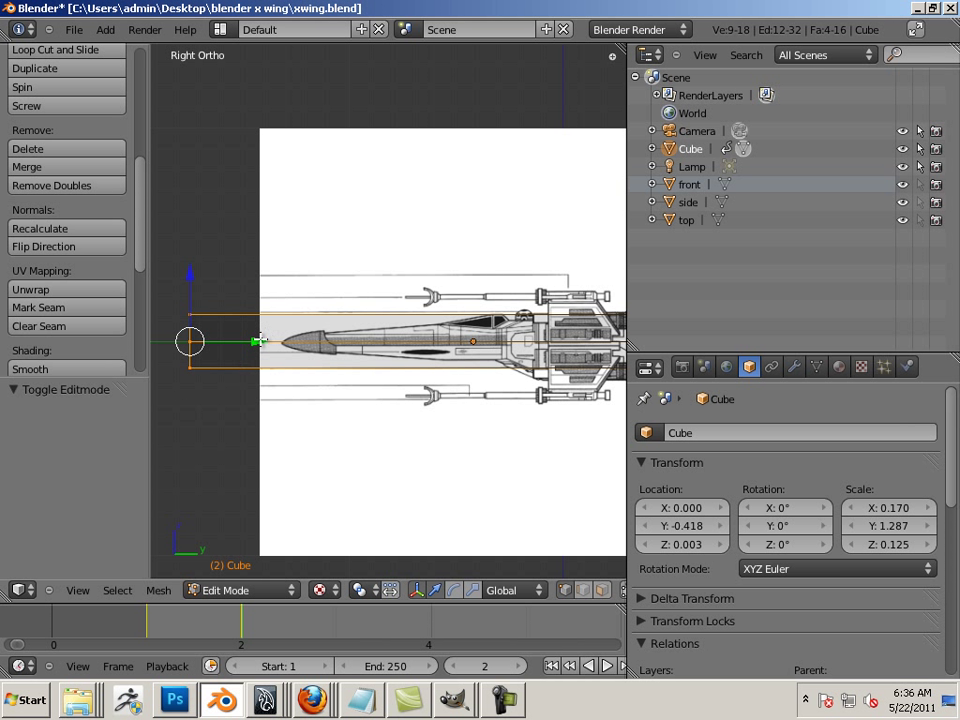
drag(258, 341, 350, 342)
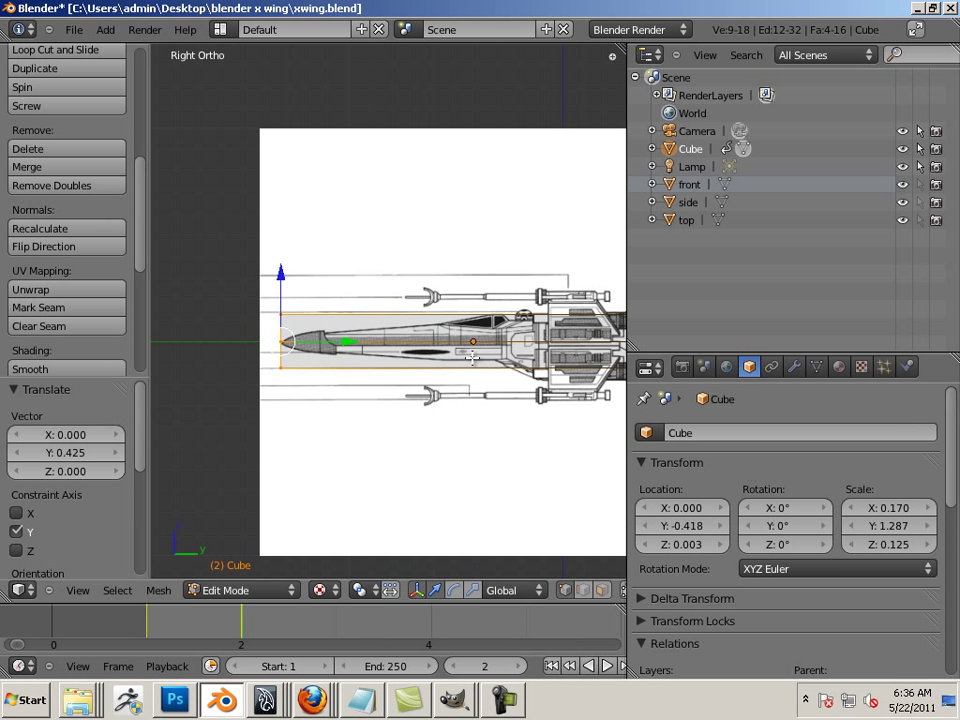
Move the cube's rear-end vertices about -0.53 along Y to the back of the fuselage in the side blueprint
shift+middle_drag(472, 357, 362, 364)
key(b)
drag(578, 294, 617, 411)
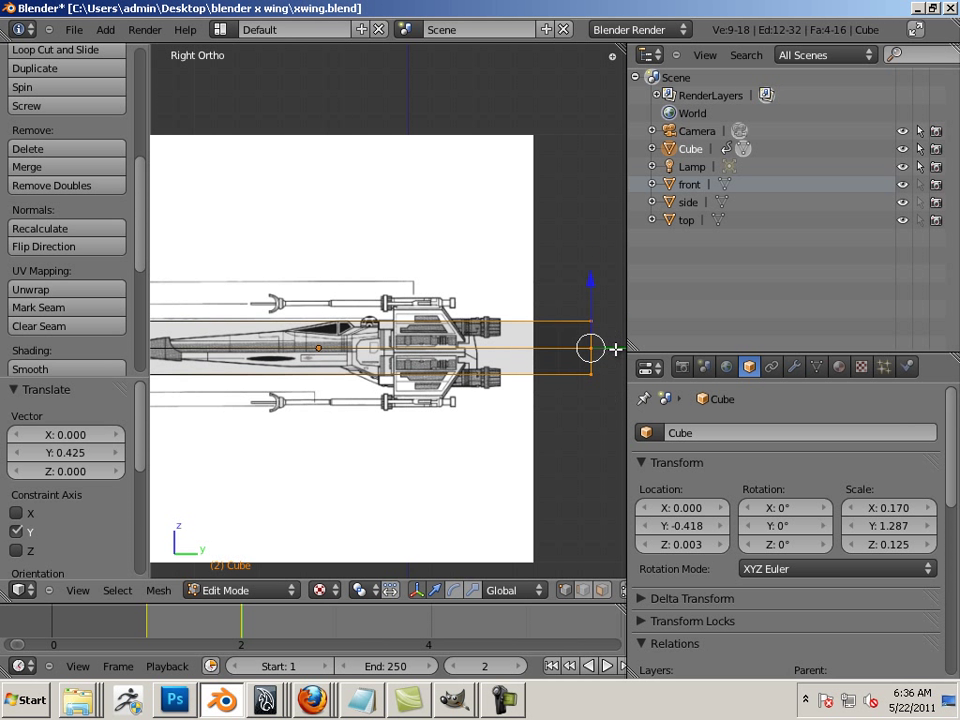
drag(615, 349, 504, 346)
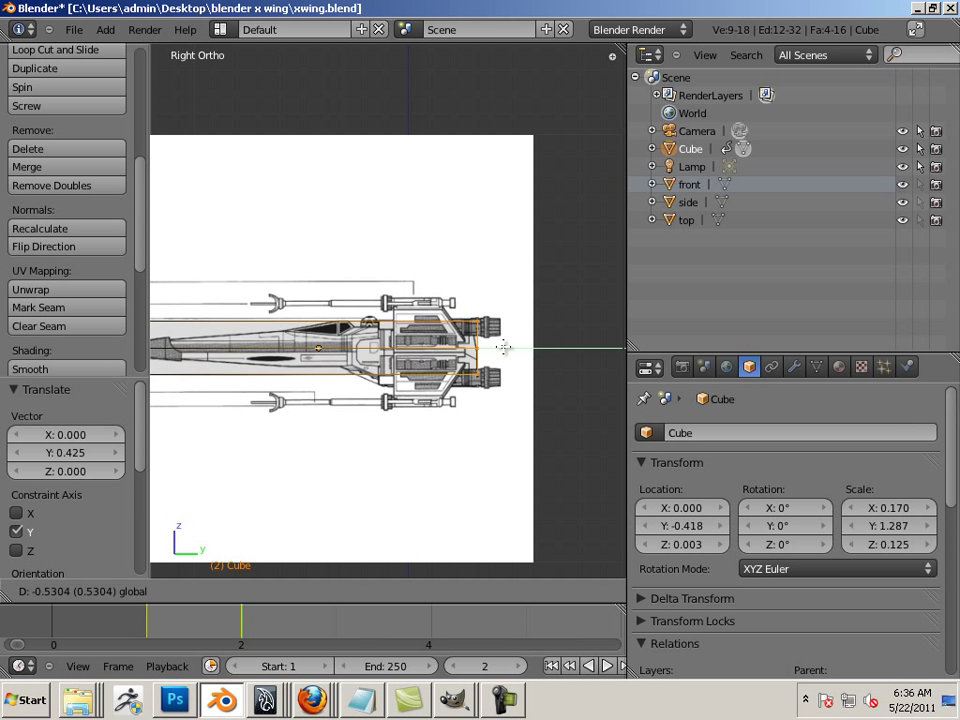
click(504, 346)
Select the cube's upper row of vertices and lower them about 0.061 along Z towards the fuselage outline
shift+middle_drag(504, 346, 538, 344)
scroll(487, 346, up, 2)
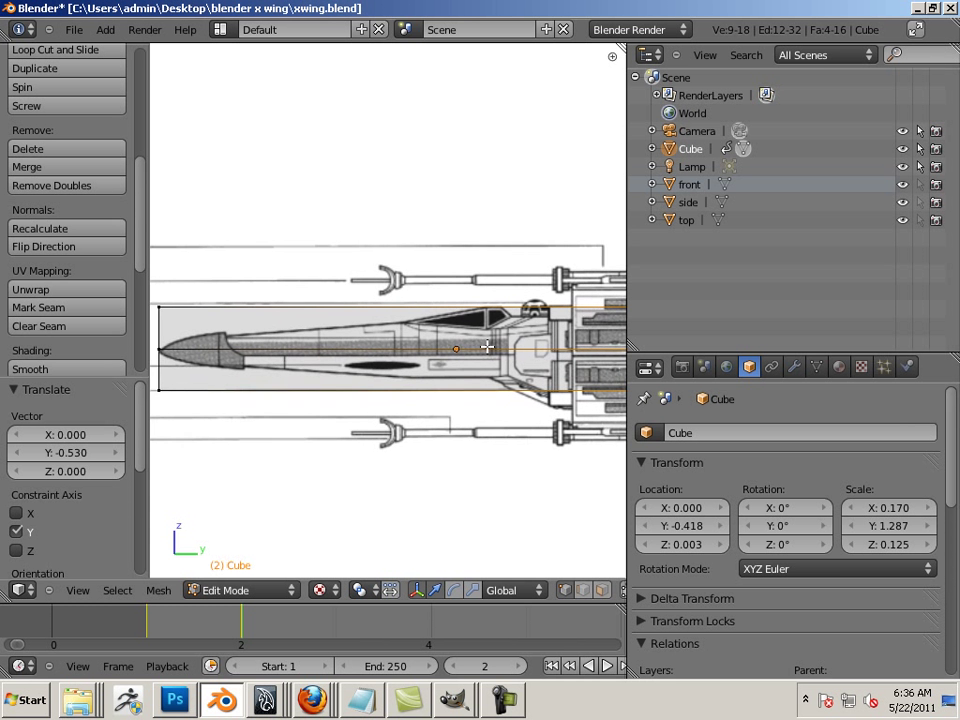
mouse_move(475, 346)
shift+middle_down()
mouse_move(500, 350)
mouse_move(489, 350)
shift+middle_up()
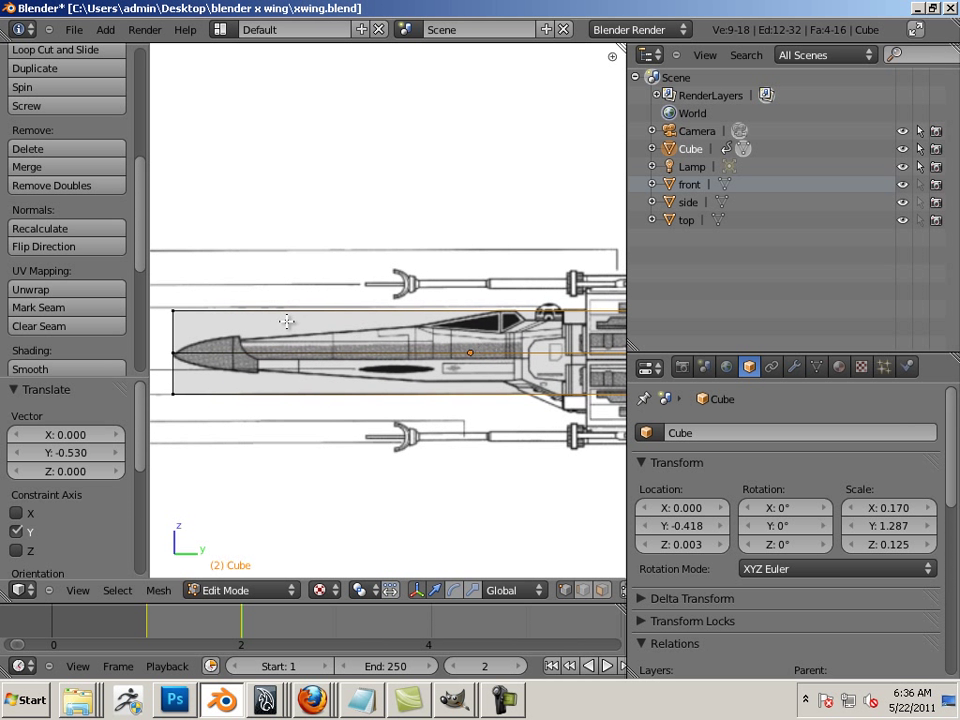
ctrl+middle_drag(356, 317, 238, 296)
right_click(251, 302)
key(b)
drag(246, 298, 576, 328)
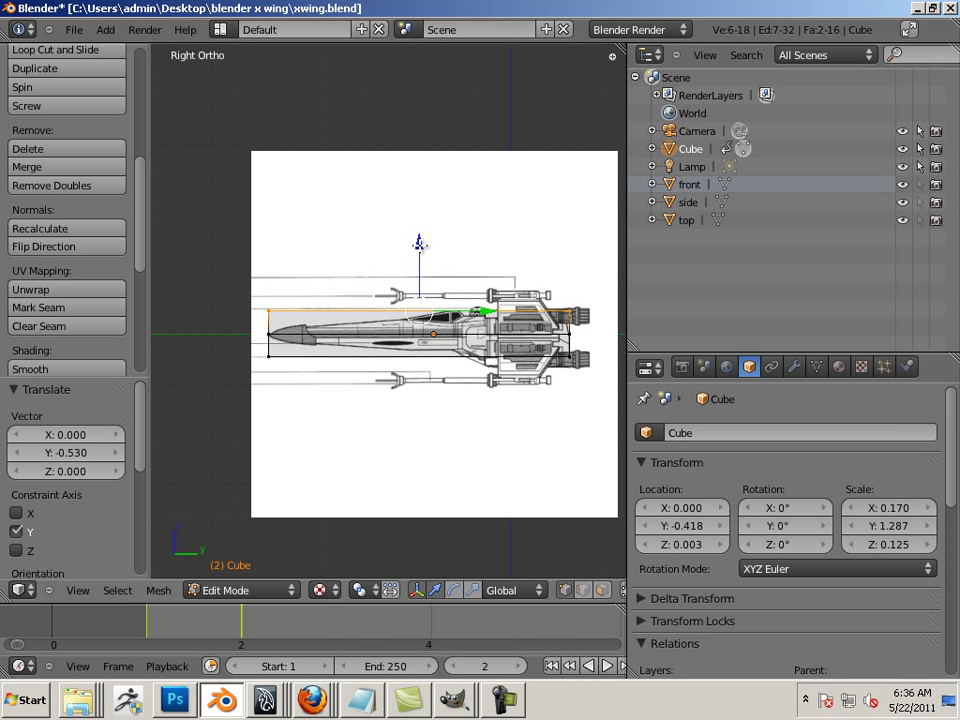
drag(419, 243, 420, 256)
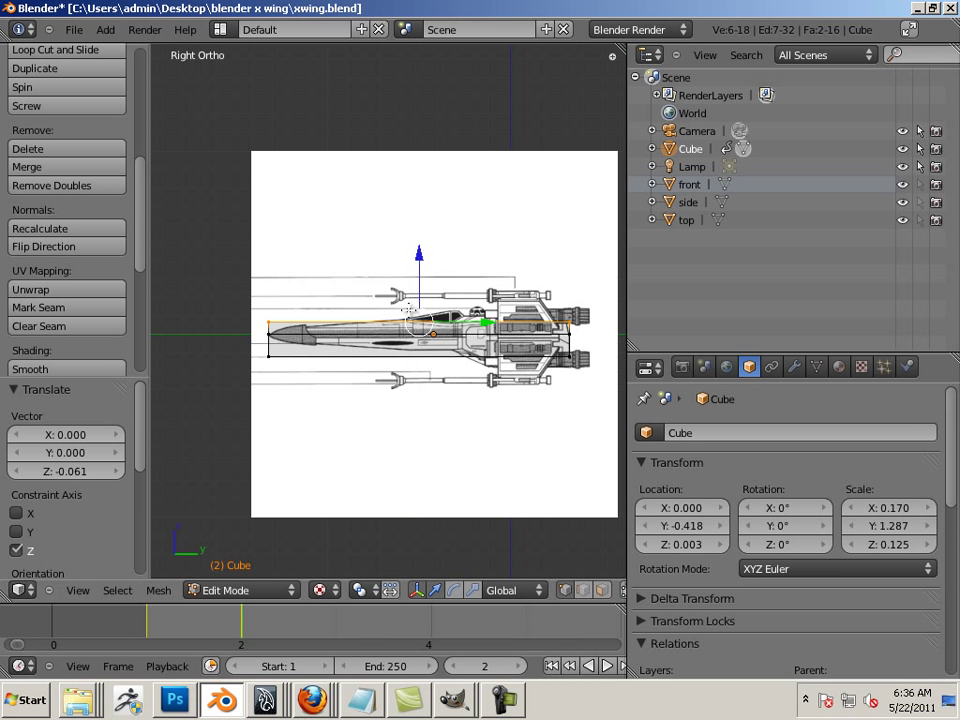
Select the cube's lower row of vertices and raise them about 0.036 along Z towards the fuselage underside
right_click(254, 353)
key(b)
drag(259, 349, 608, 388)
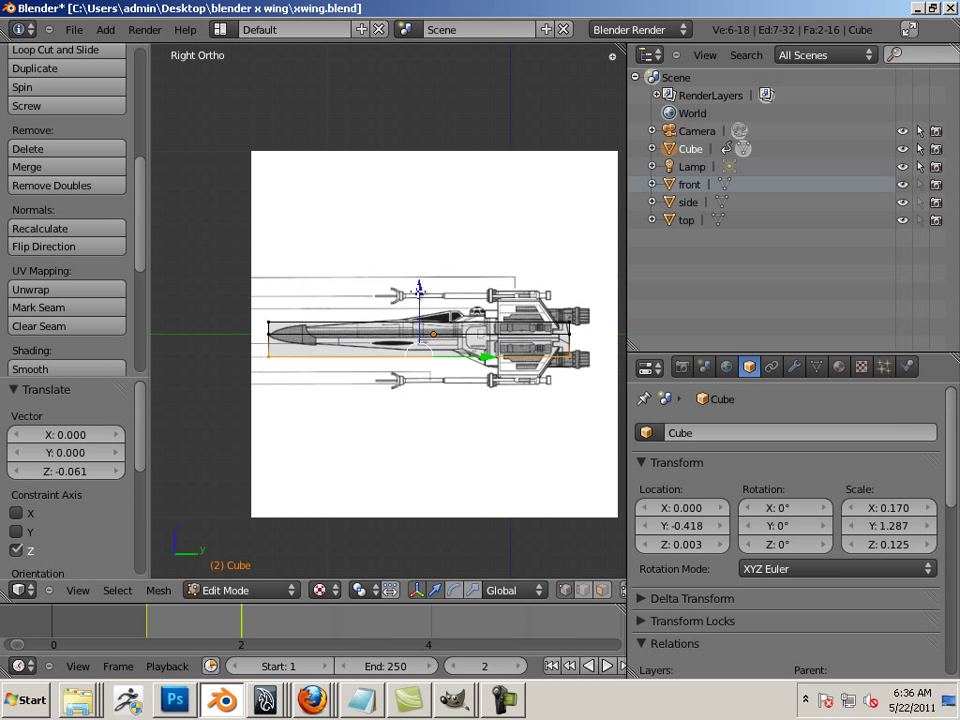
drag(419, 291, 419, 285)
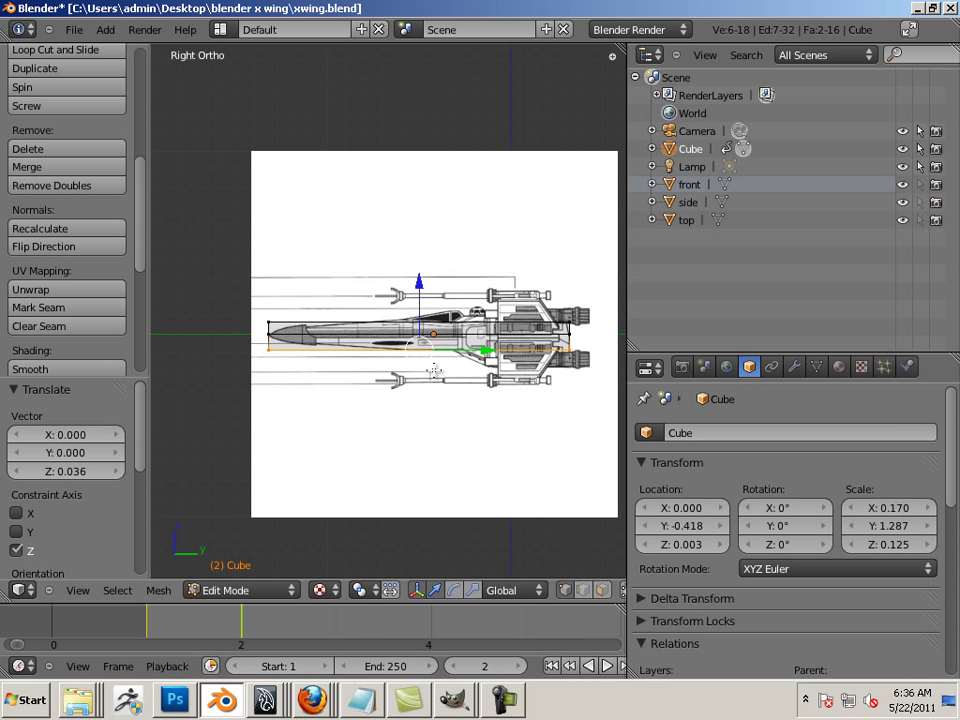
In the top view, move the vertices on the cube's negative-X side inward about 0.046 along X to the fuselage edge
key(KP_7)
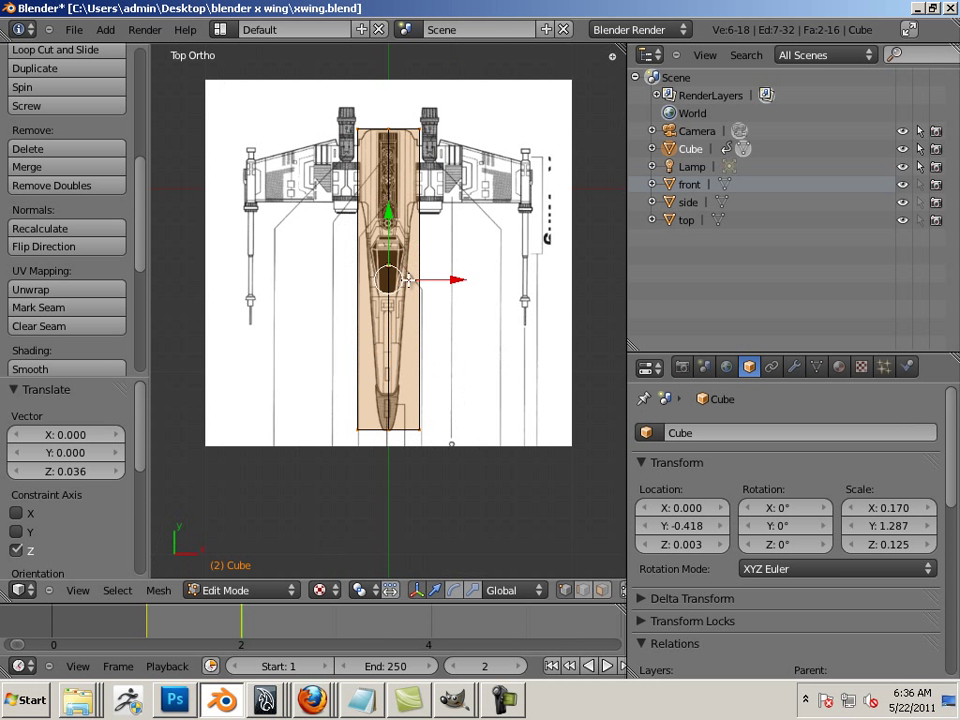
scroll(402, 338, down, 1)
right_click(326, 162)
key(b)
drag(320, 161, 365, 537)
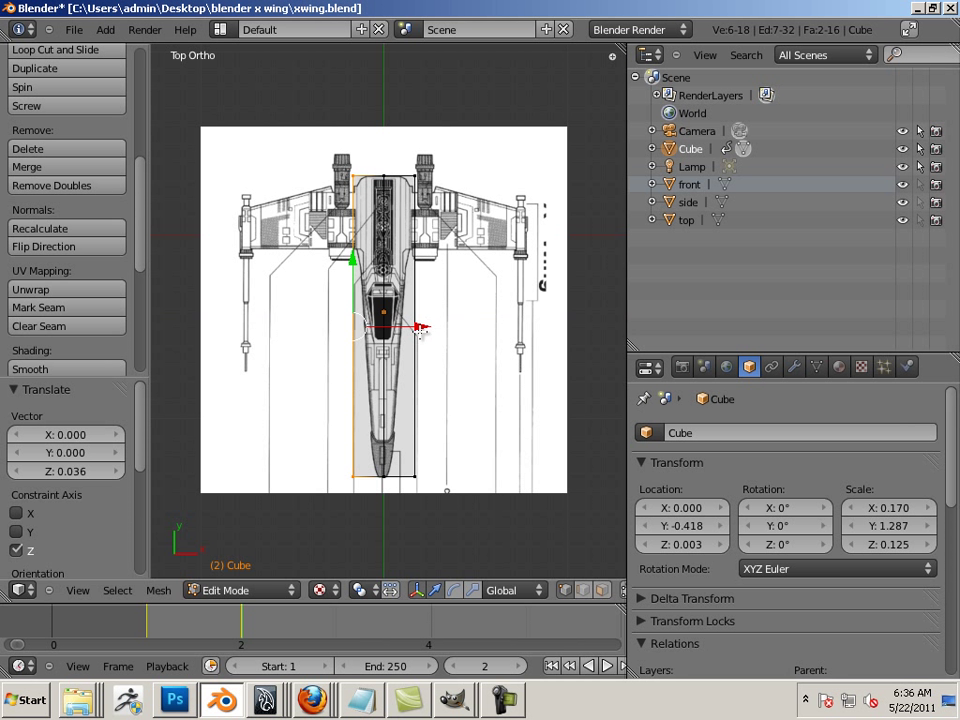
drag(418, 329, 428, 330)
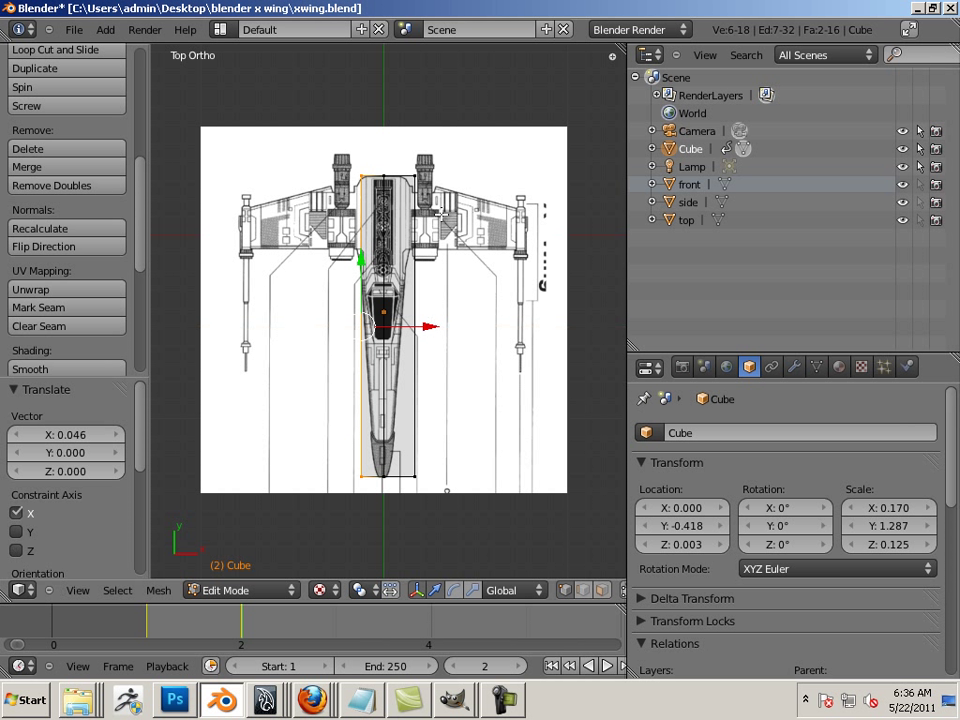
Move the vertices on the cube's positive-X side inward by about 0.051, plus a further 0.004, along X to the fuselage edge
key(b)
drag(453, 148, 403, 503)
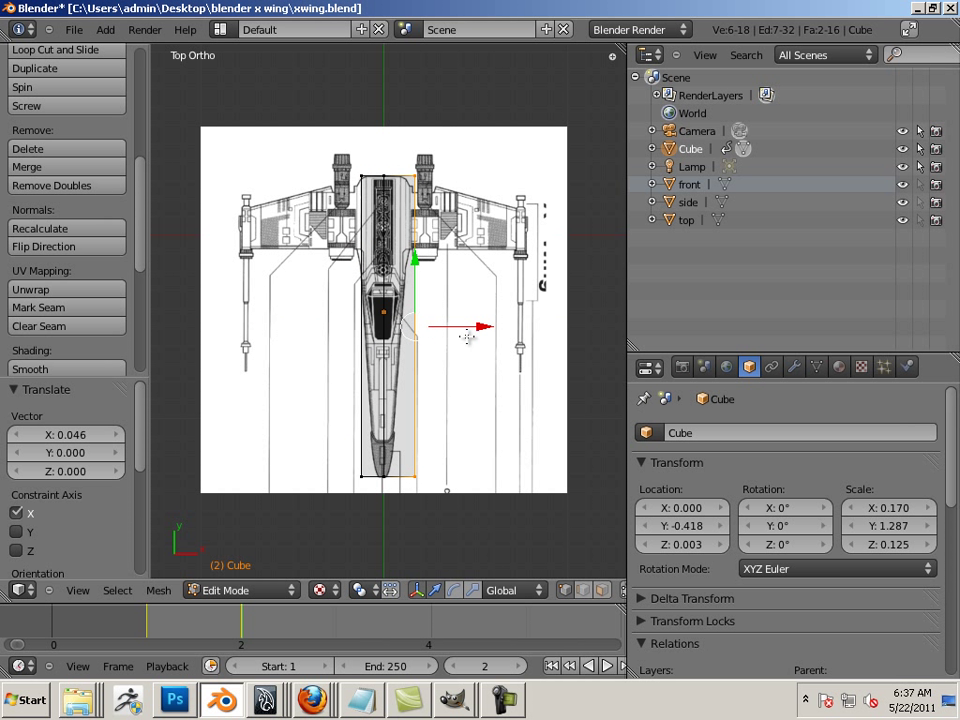
drag(478, 326, 472, 324)
scroll(422, 311, up, 9)
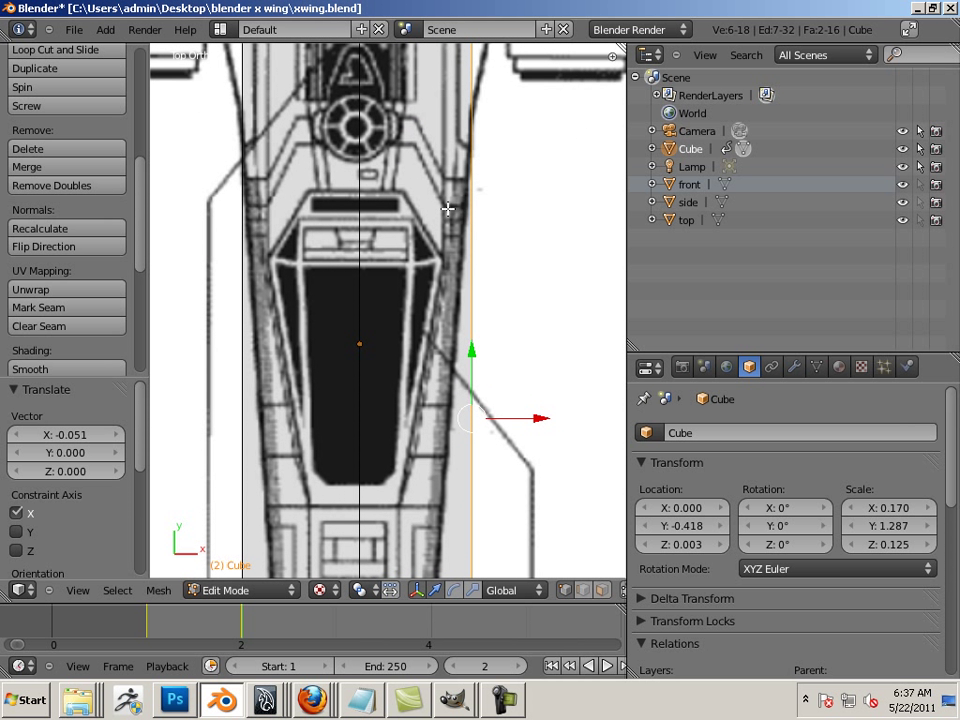
key(g)
key(x)
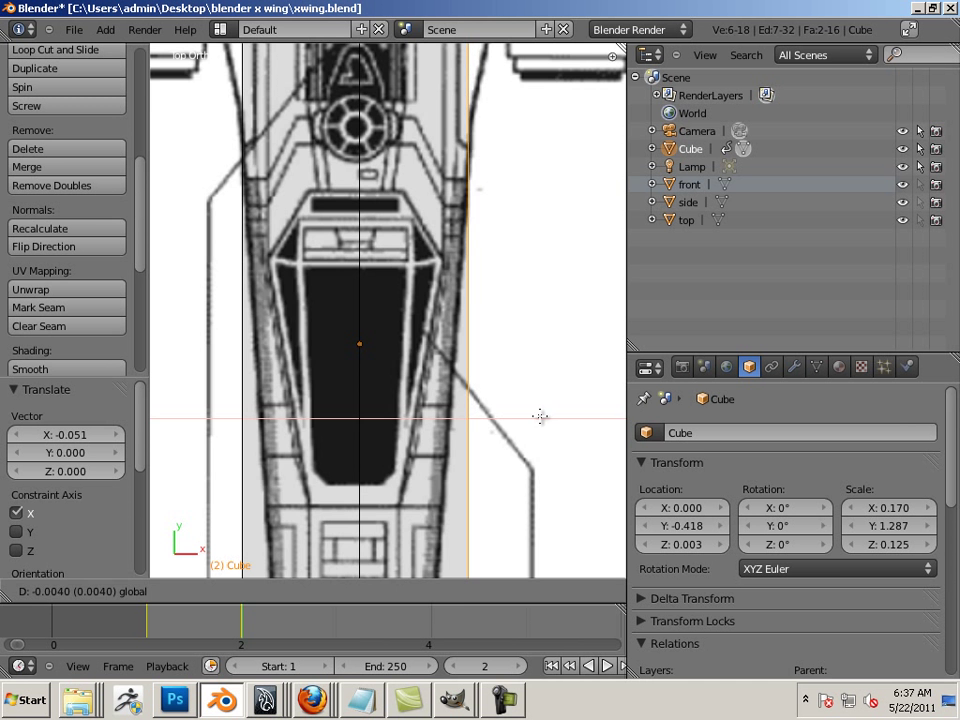
click(540, 417)
scroll(482, 401, down, 6)
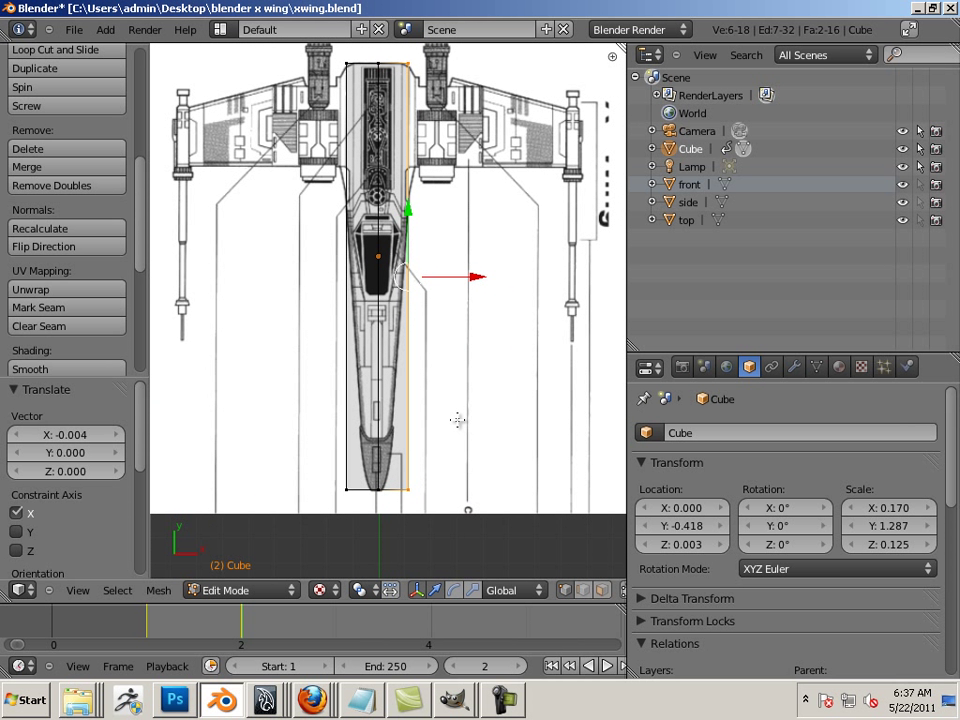
Select the whole cube mesh and shift it about -0.007 along X over the top blueprint
key(Tab)
key(Tab)
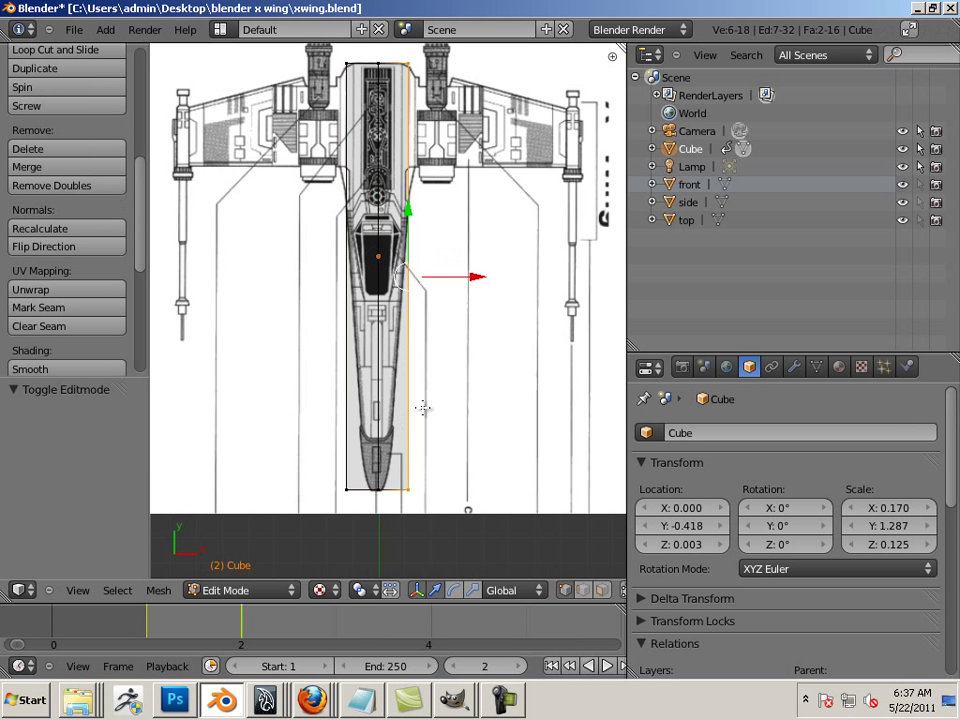
key(a)
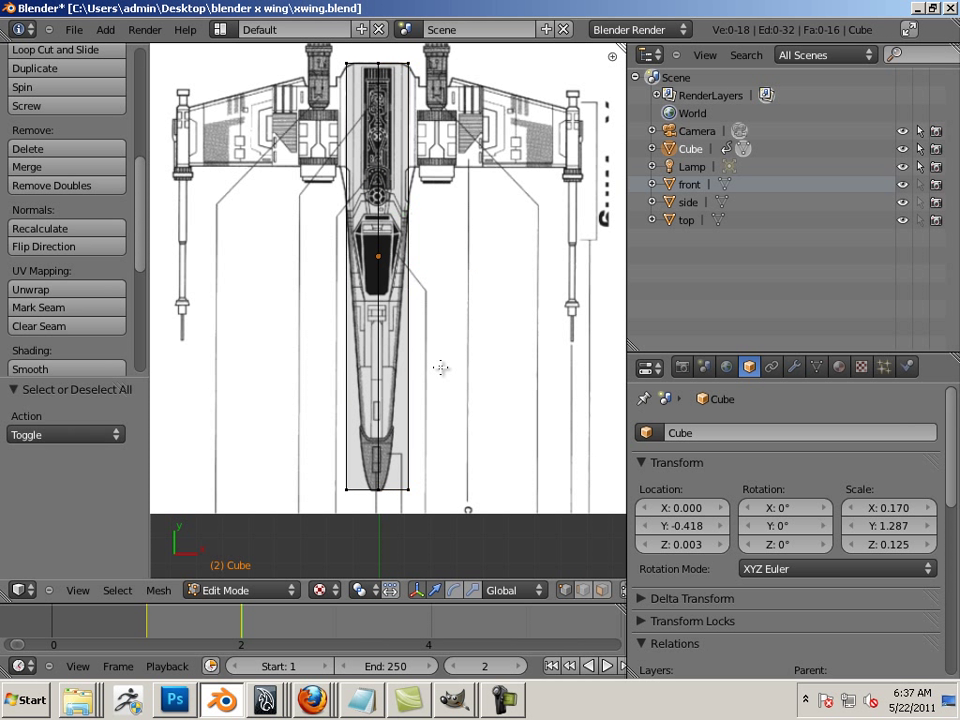
key(a)
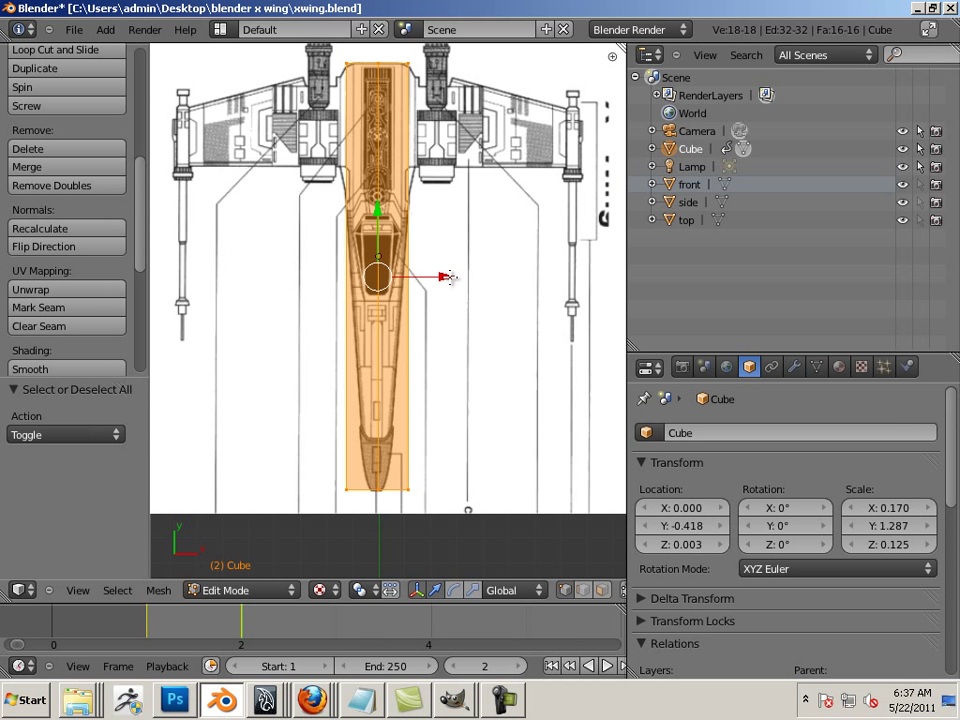
drag(450, 277, 448, 277)
key(Left)
key(Left)
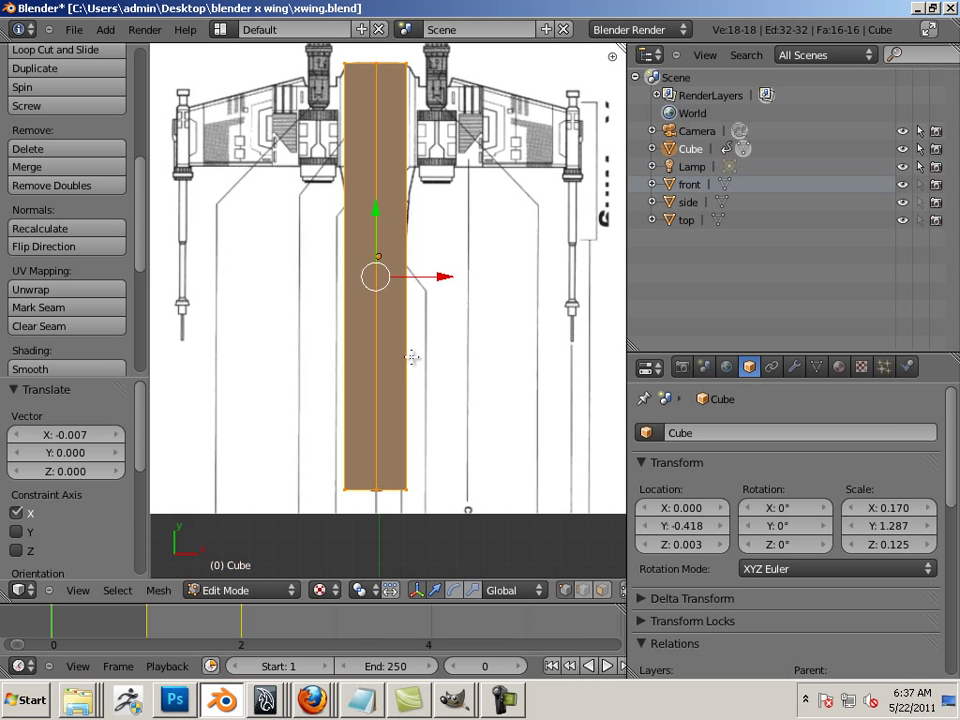
click(155, 622)
key(z)
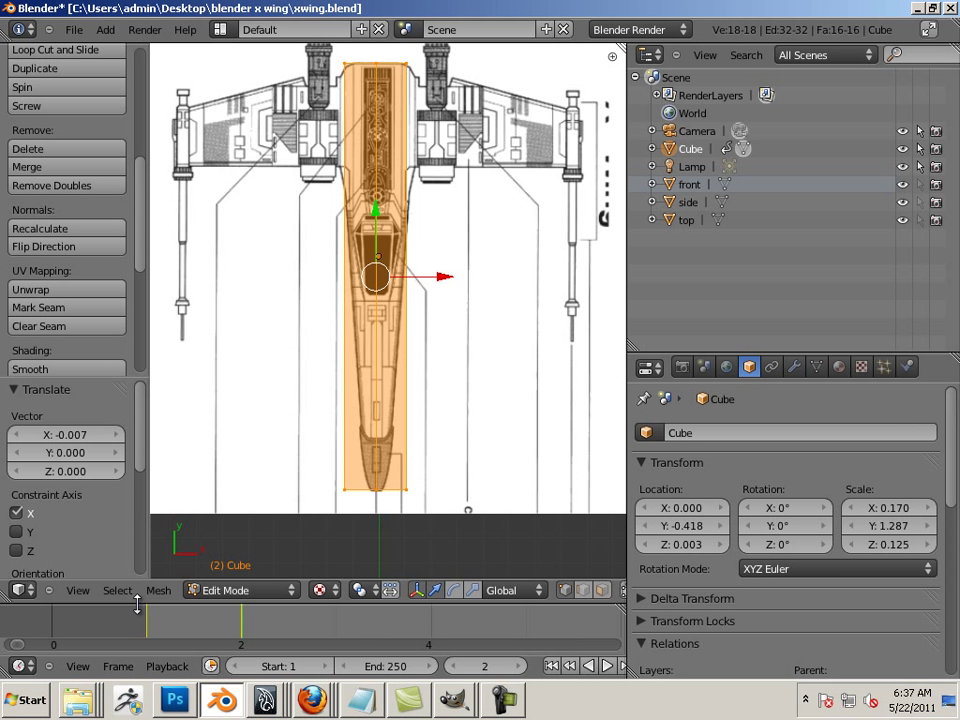
key(Right)
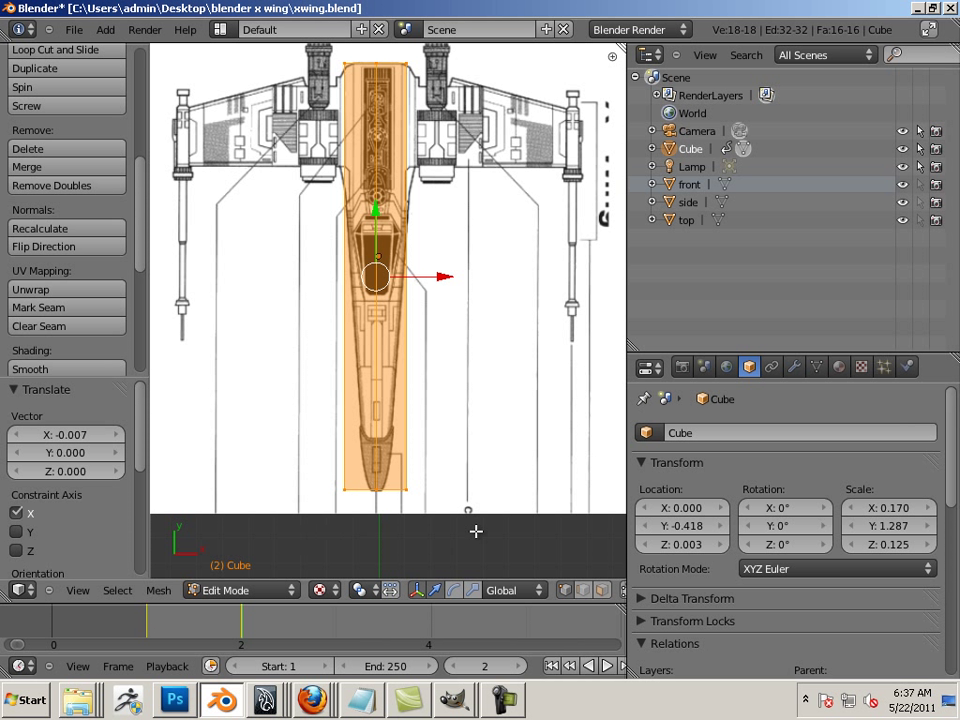
In the front view, make the front blueprint plane selectable, leave the cube's mesh editing and select that plane in Object Mode
key(KP_1)
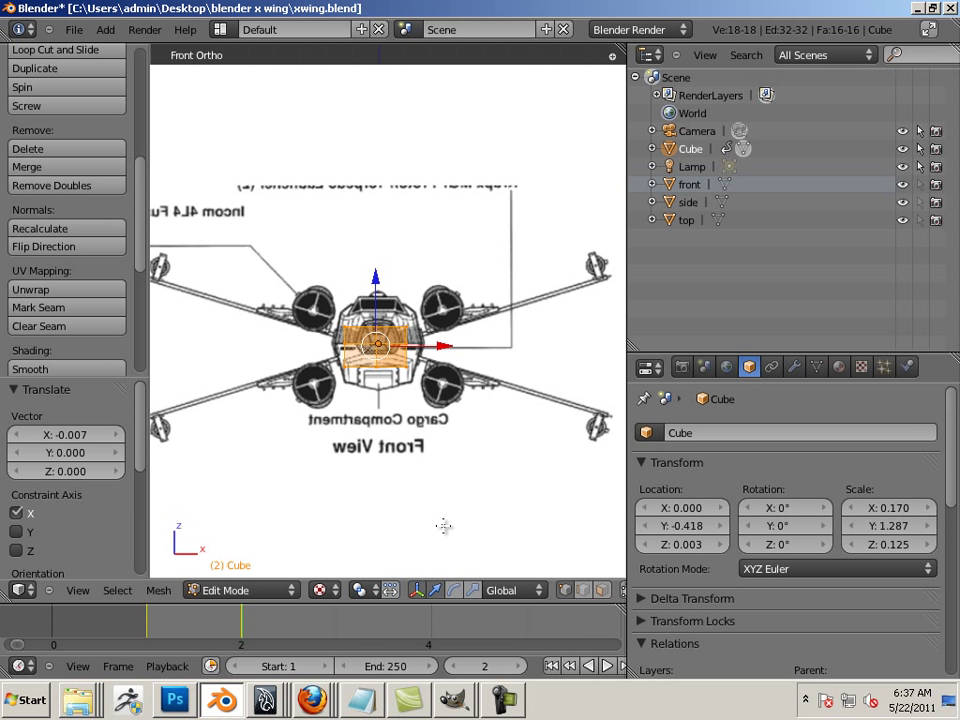
scroll(434, 406, down, 3)
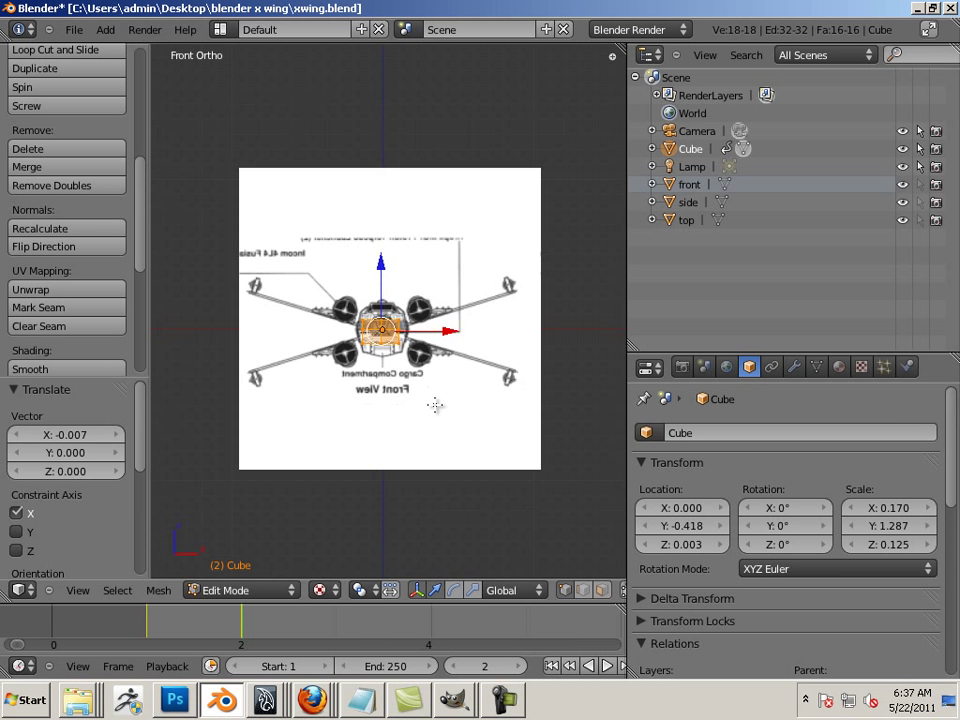
scroll(434, 406, up, 1)
scroll(433, 403, down, 2)
scroll(394, 341, up, 3)
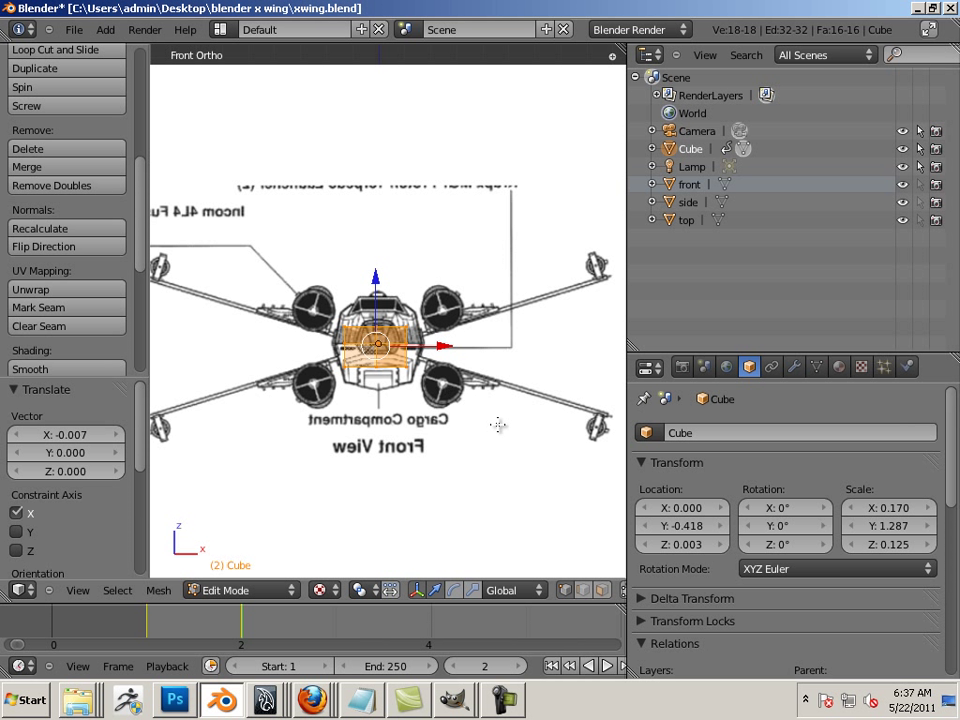
click(902, 185)
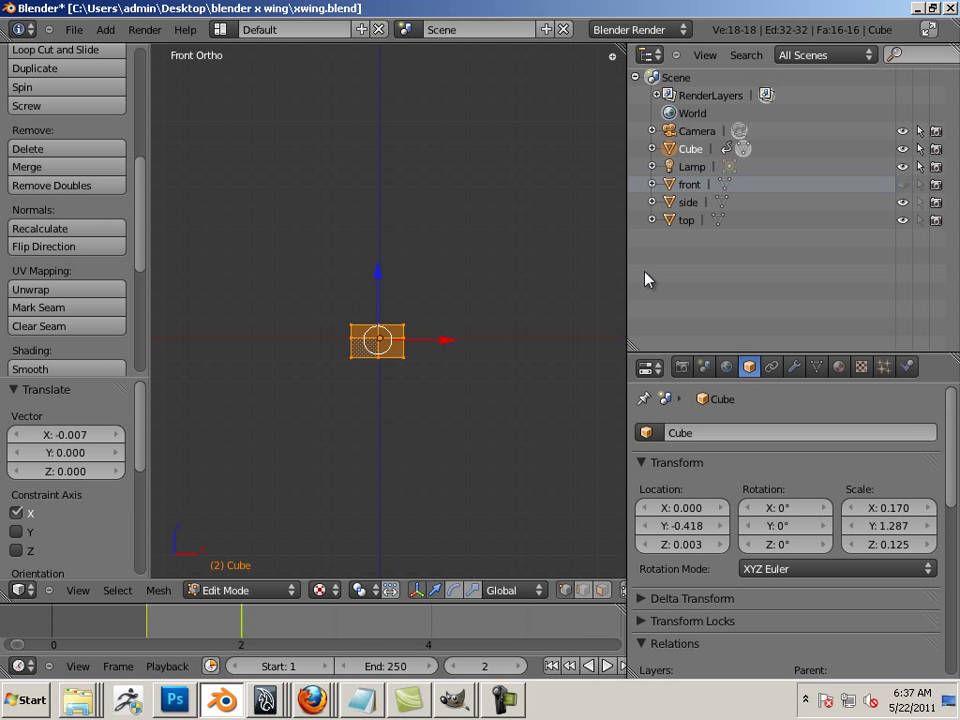
click(903, 186)
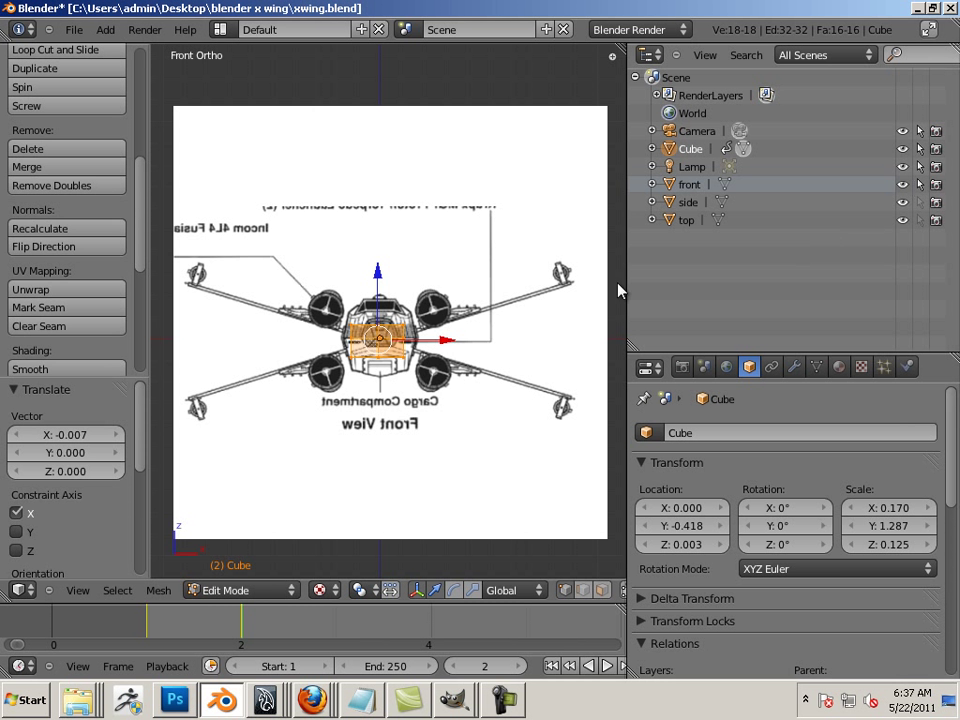
key(Tab)
right_click(566, 276)
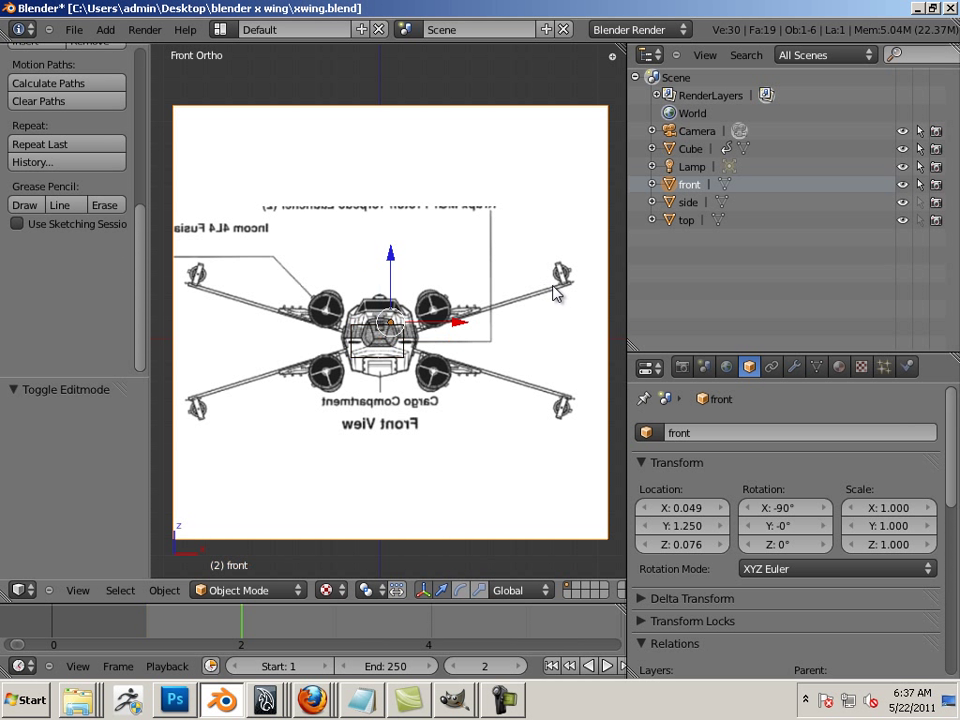
Place the 3D cursor at the fuselage centre of the front blueprint and set the plane's origin to the 3D cursor
scroll(508, 315, up, 2)
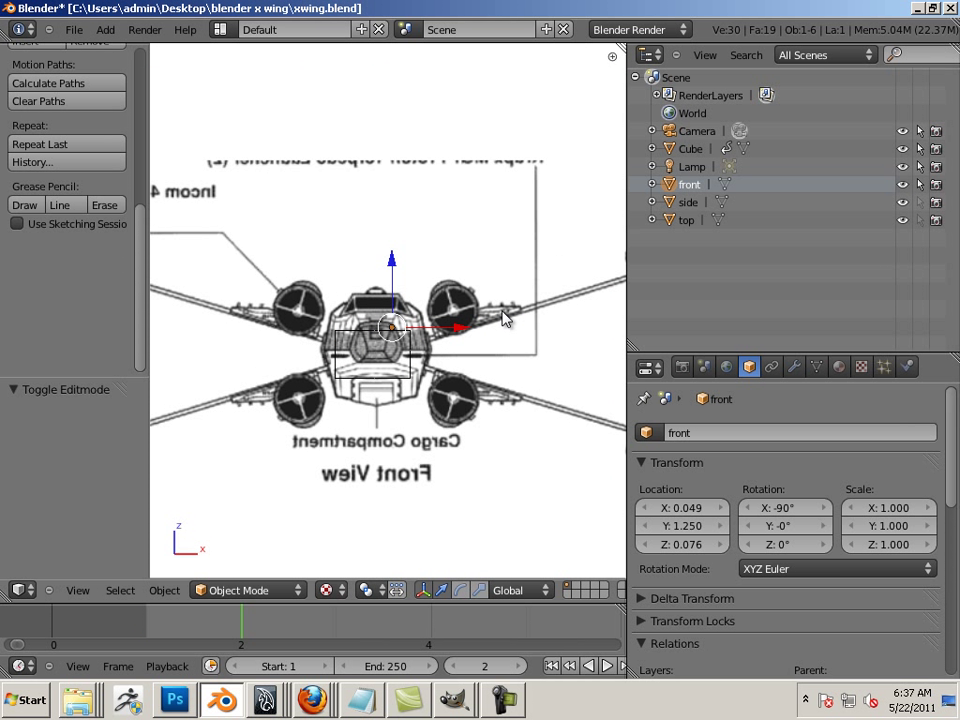
scroll(494, 318, up, 1)
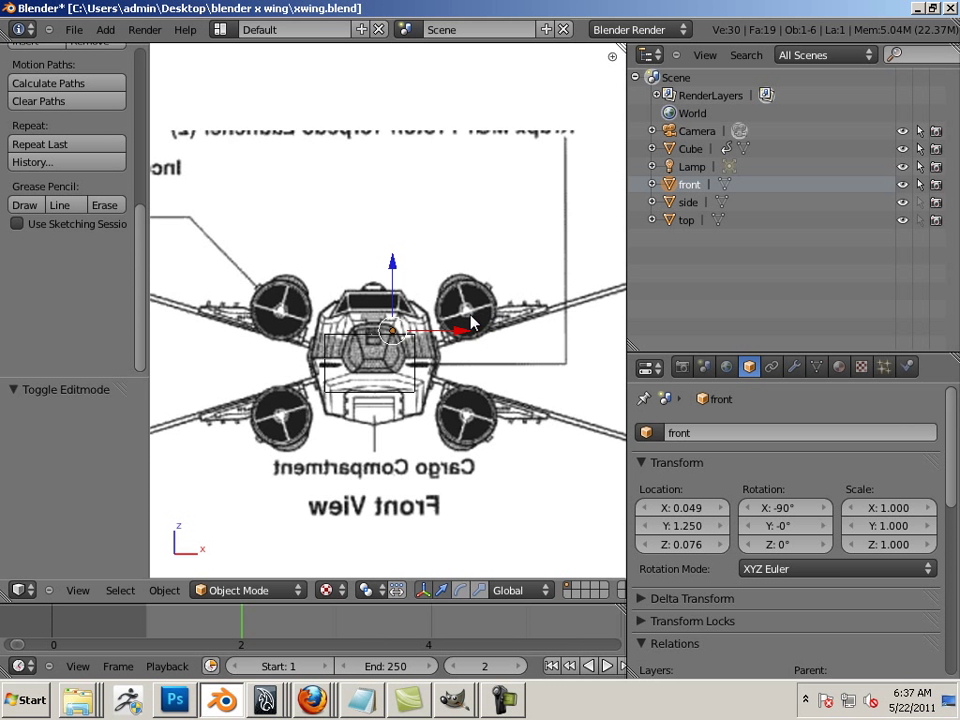
scroll(465, 322, down, 2)
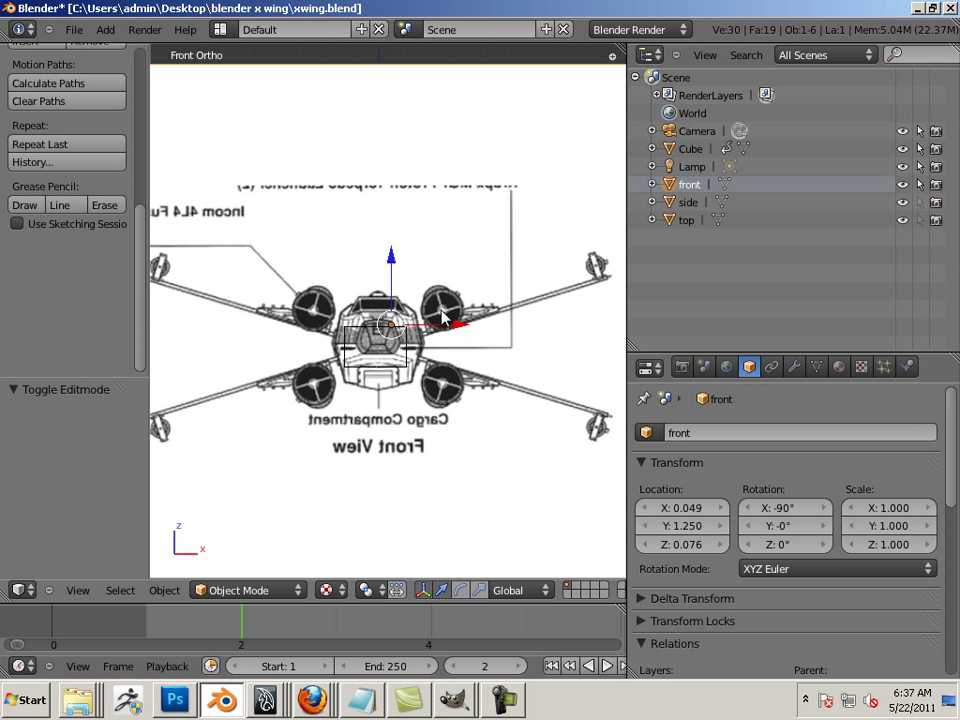
click(165, 590)
scroll(381, 362, up, 5)
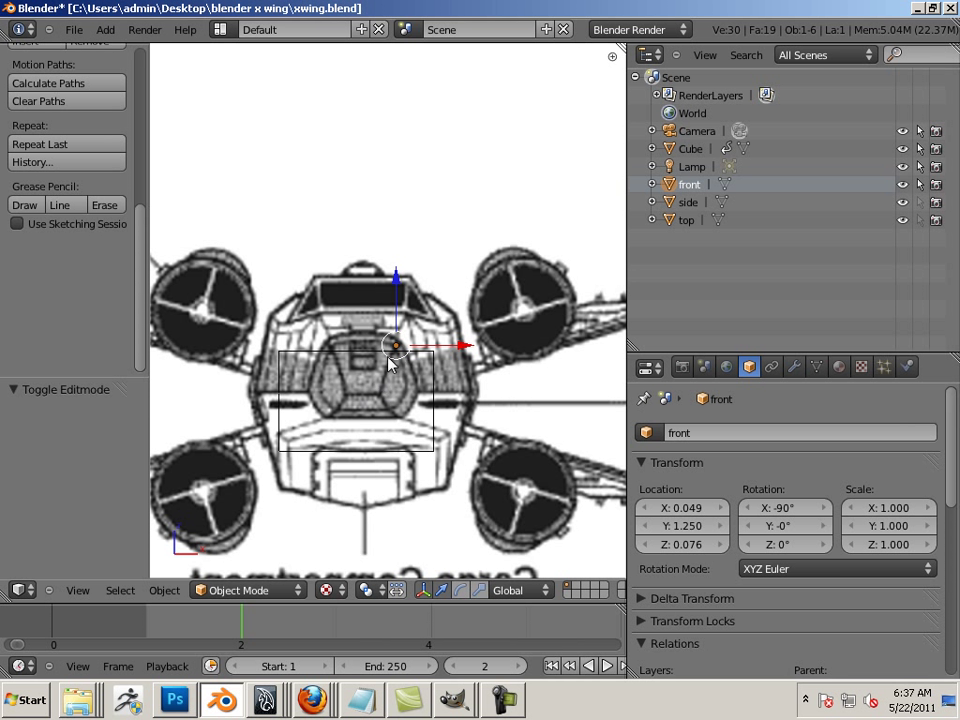
click(362, 392)
click(166, 591)
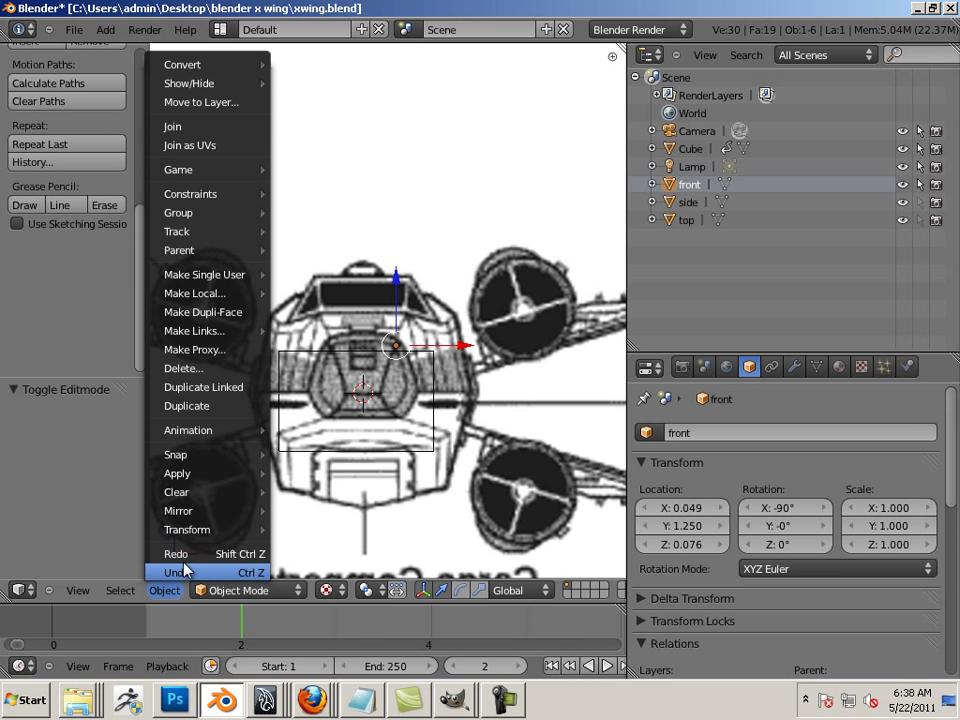
mouse_move(203, 532)
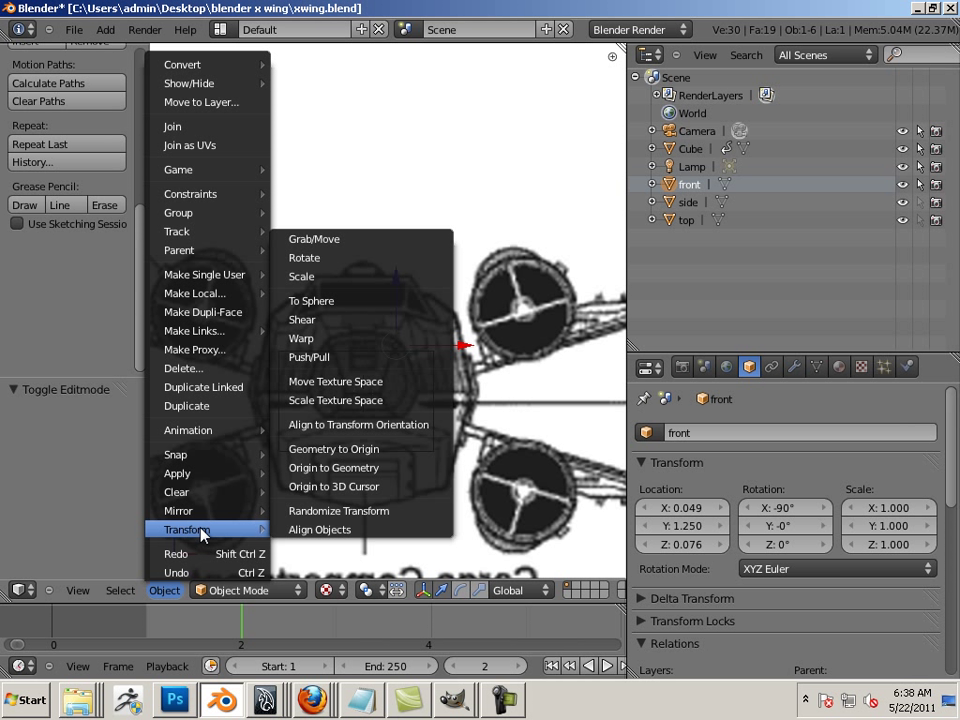
click(325, 488)
Try scaling the front blueprint plane uniformly to about 0.641 around its origin, check it at an angle and undo the resize
scroll(325, 490, down, 3)
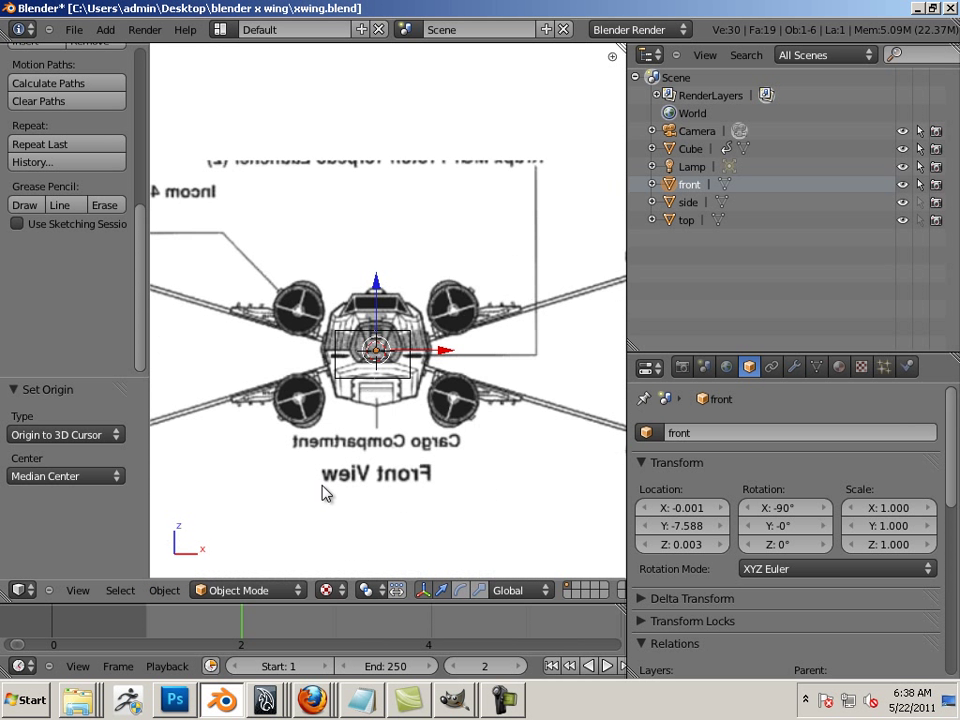
scroll(325, 490, down, 4)
scroll(325, 485, up, 4)
scroll(380, 345, down, 2)
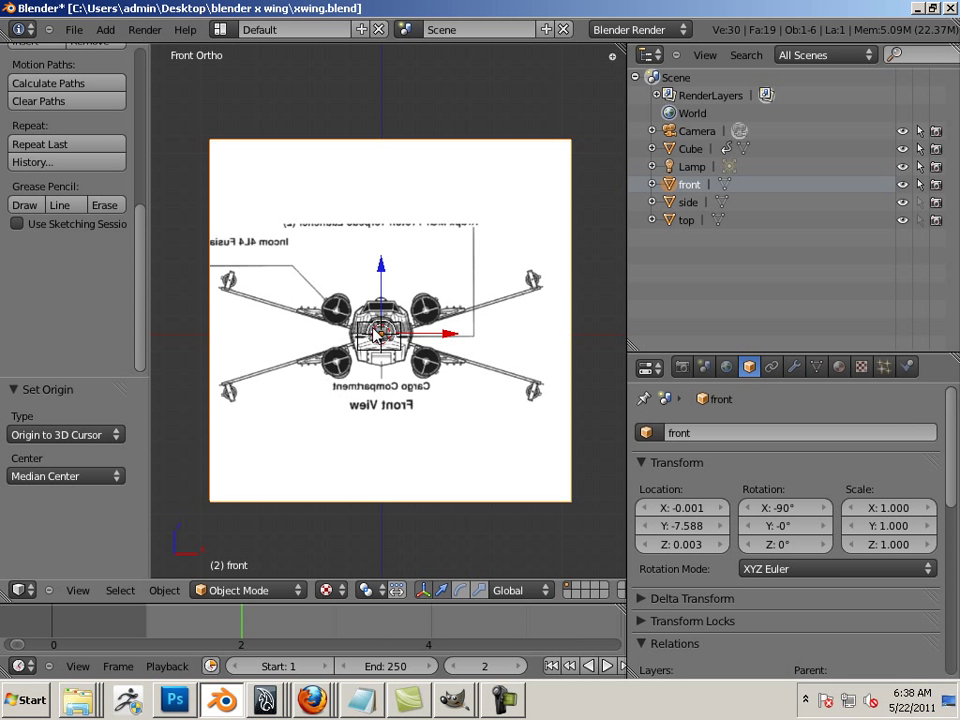
scroll(380, 340, up, 2)
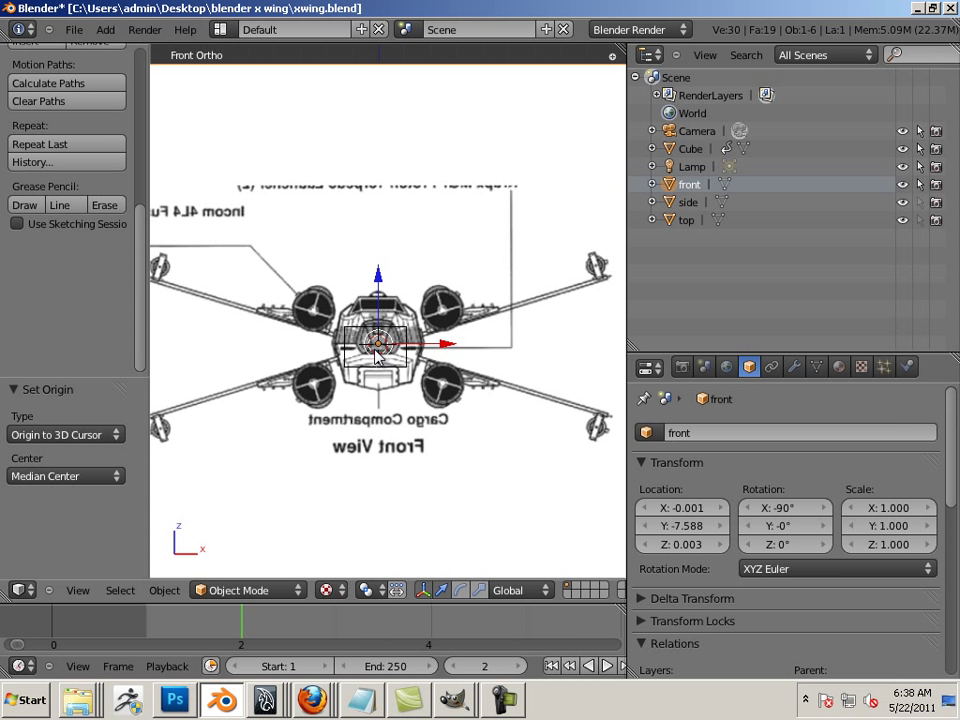
scroll(378, 358, down, 1)
key(ctrl+alt+s)
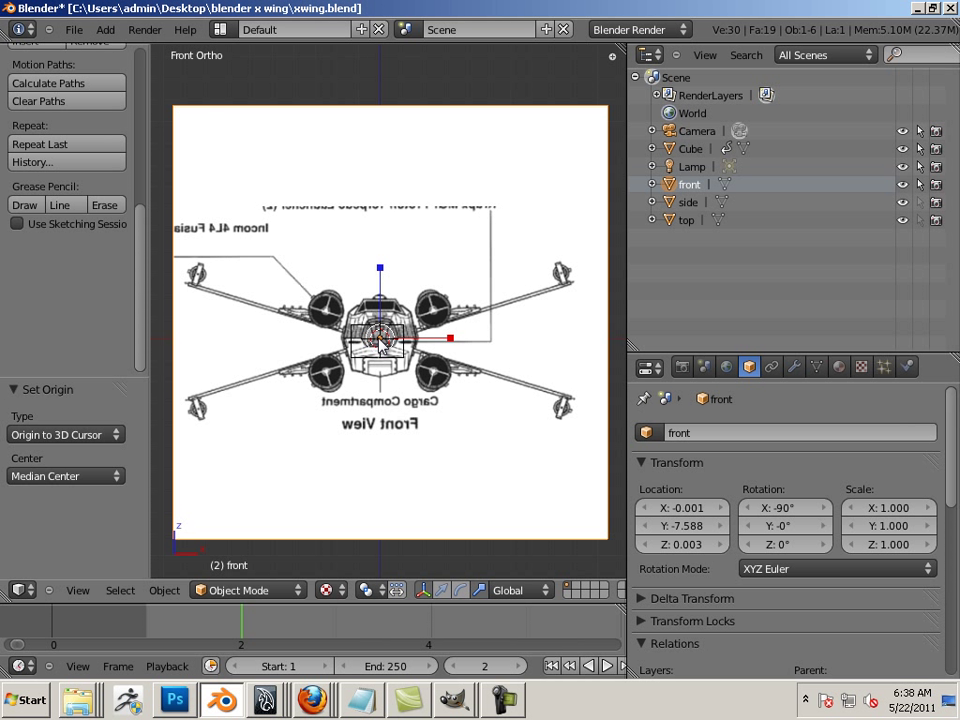
drag(383, 347, 393, 380)
scroll(393, 380, up, 2)
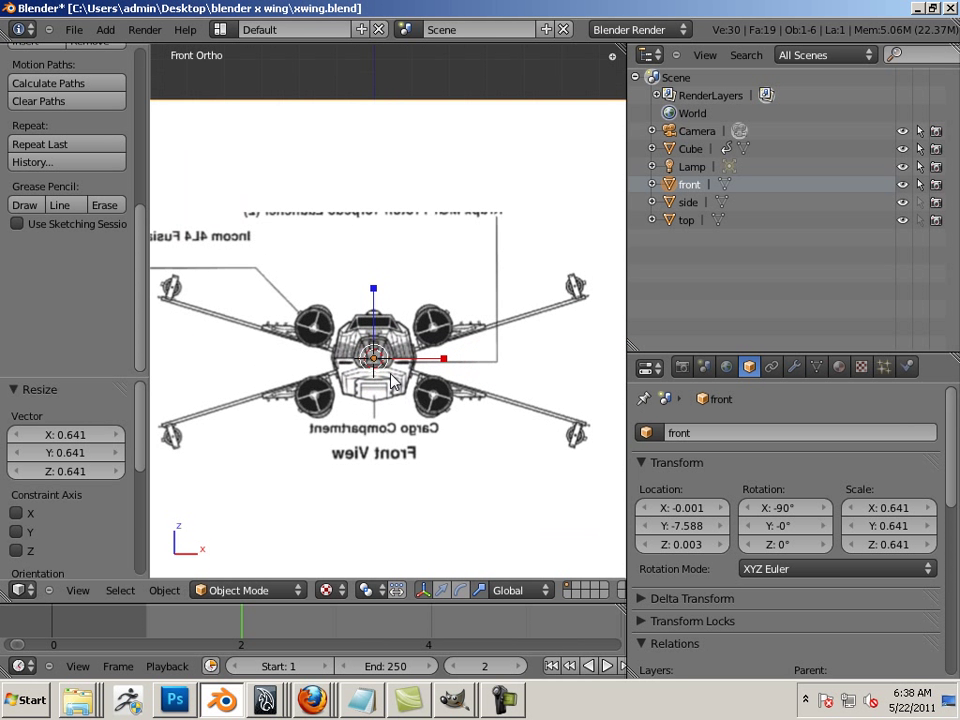
scroll(393, 380, down, 1)
middle_drag(571, 412, 279, 367)
scroll(540, 429, down, 4)
key(ctrl+z)
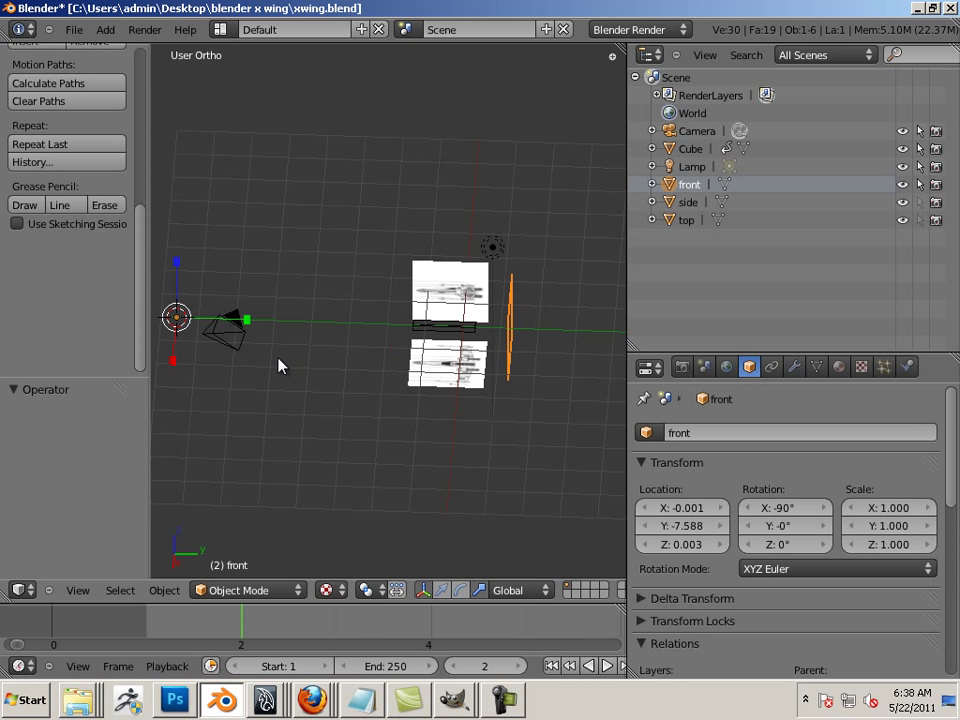
In the right side view, place the 3D cursor on the front blueprint plane, level with the fuselage centre
middle_drag(422, 440, 455, 387)
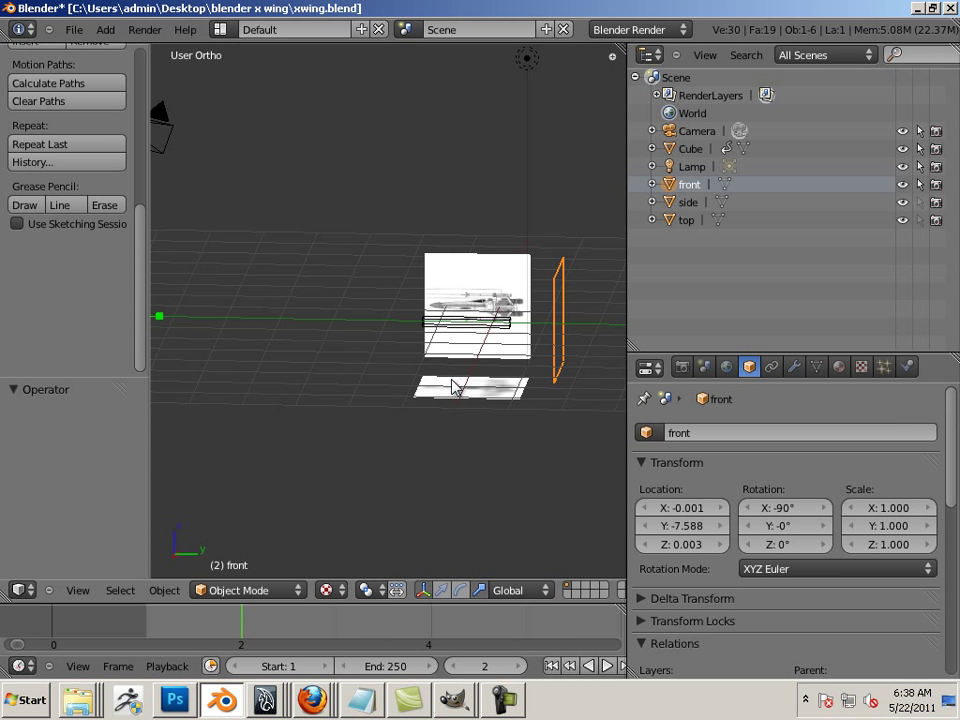
key(KP_1)
key(KP_3)
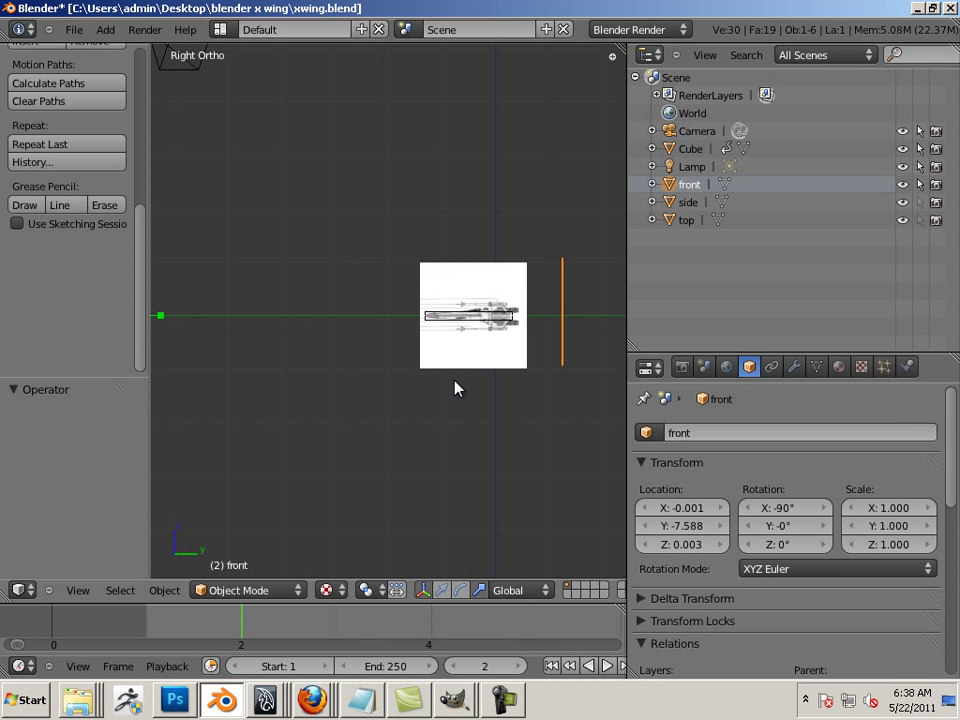
shift+middle_drag(455, 388, 313, 360)
scroll(347, 305, up, 3)
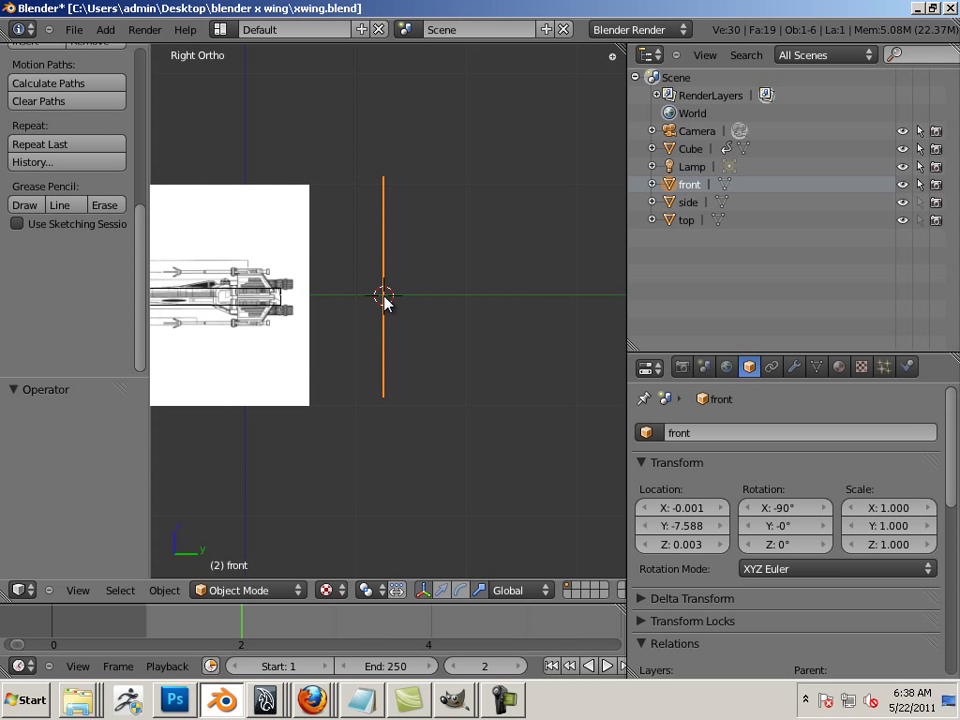
Check the 3D cursor against the plane from the top and front, and reset the front blueprint's origin to the 3D cursor
key(KP_7)
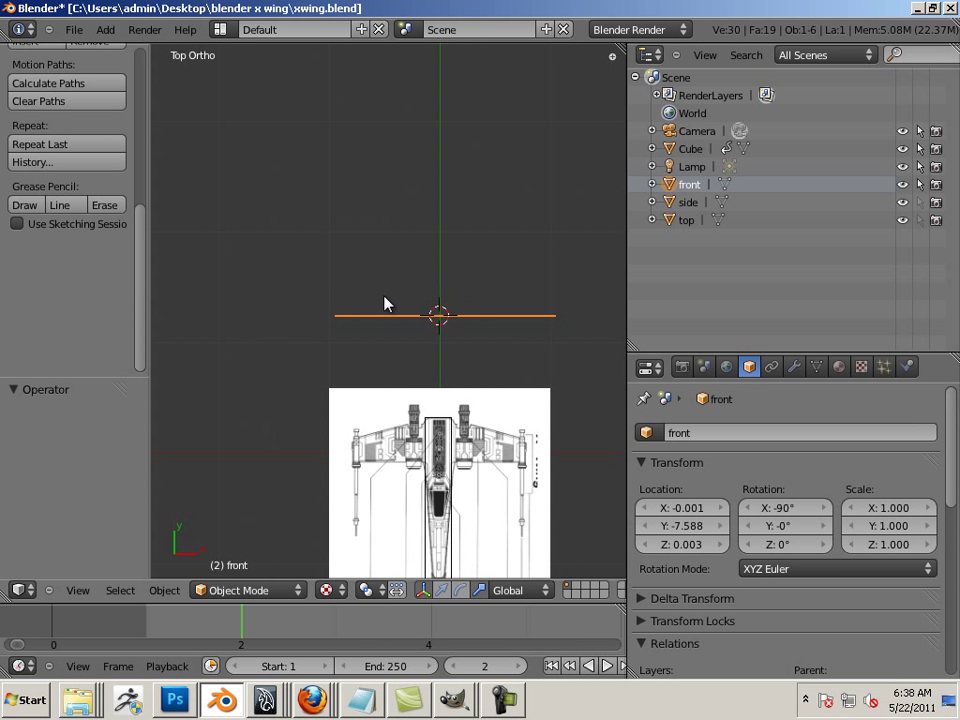
key(KP_1)
scroll(387, 303, up, 4)
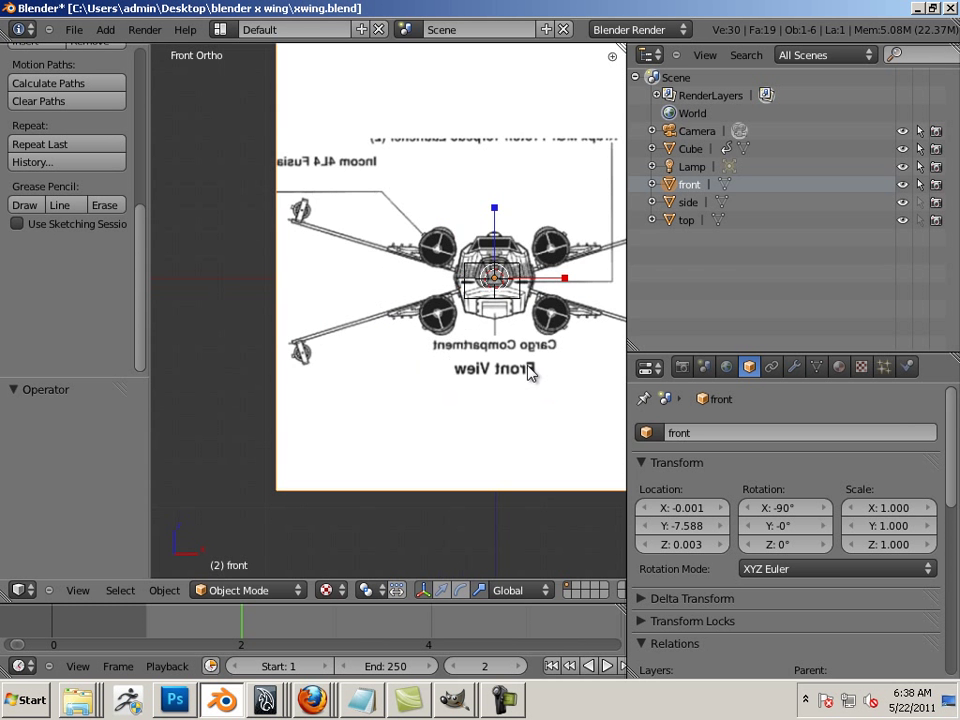
shift+middle_drag(504, 344, 381, 399)
scroll(381, 399, up, 2)
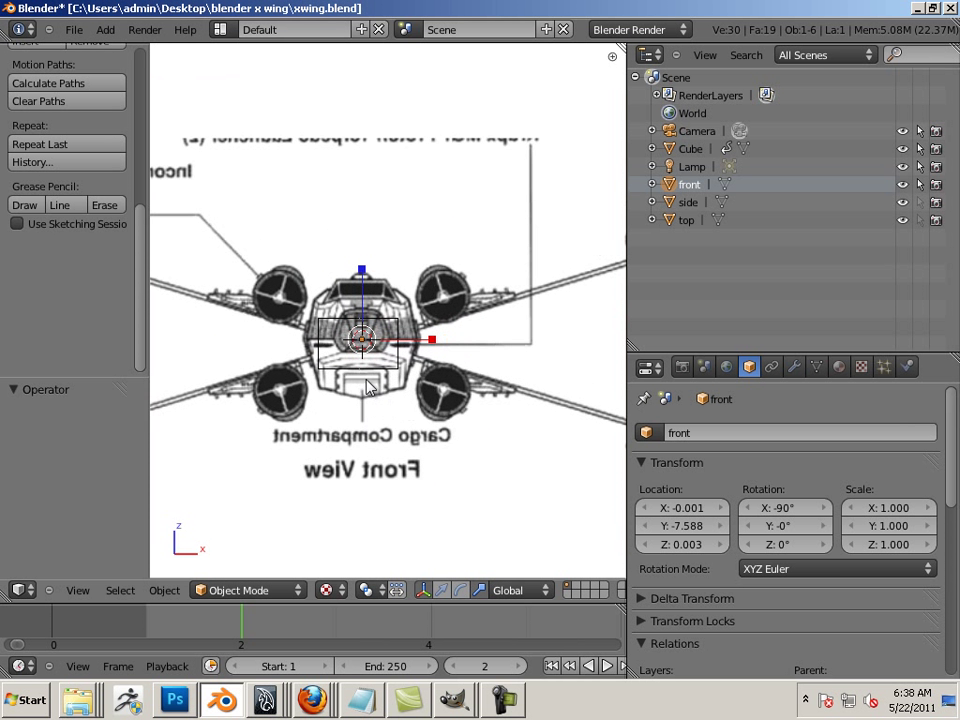
scroll(347, 362, up, 2)
scroll(347, 362, down, 6)
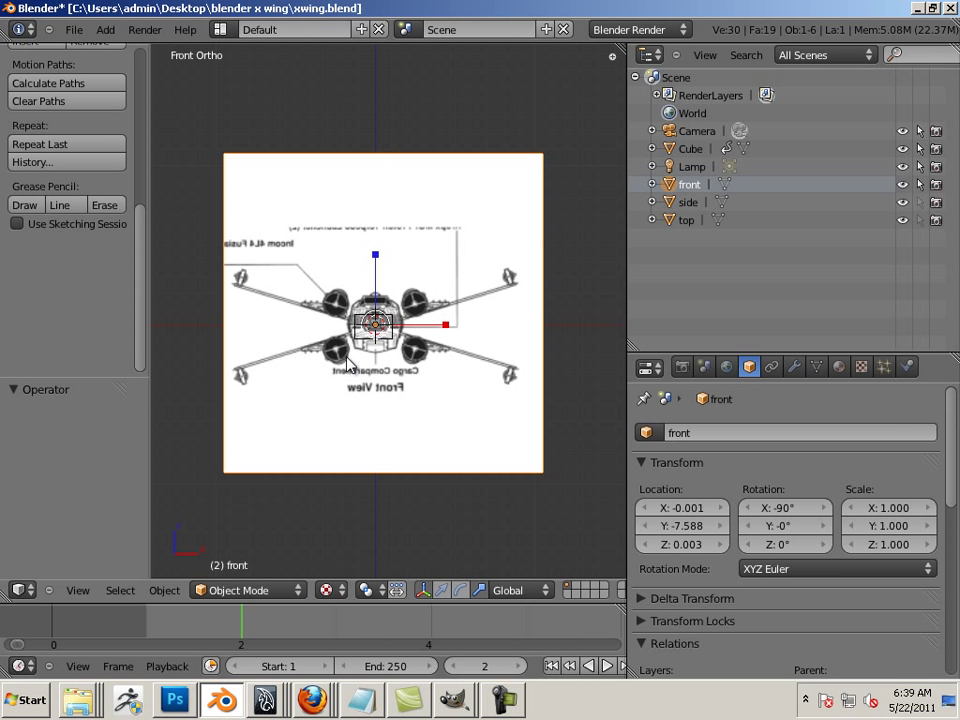
click(165, 590)
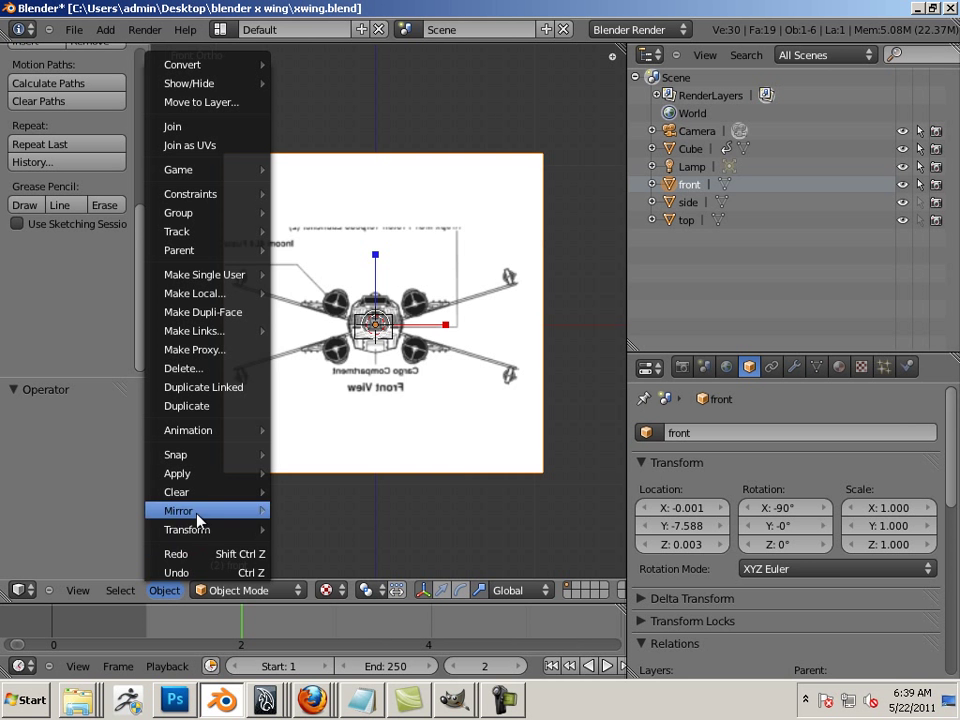
mouse_move(200, 533)
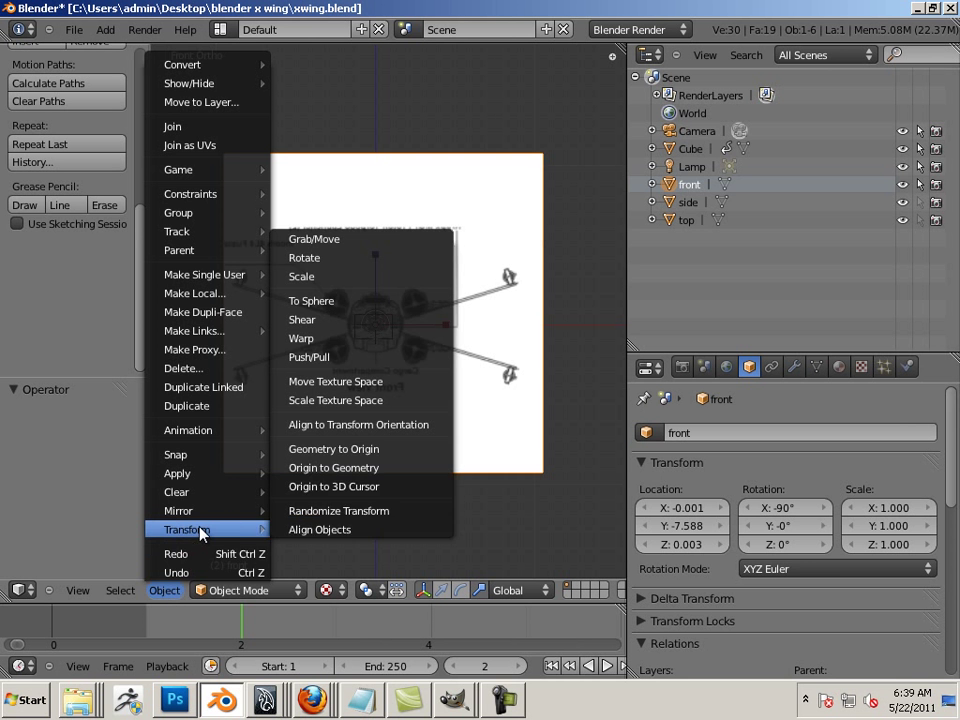
click(348, 487)
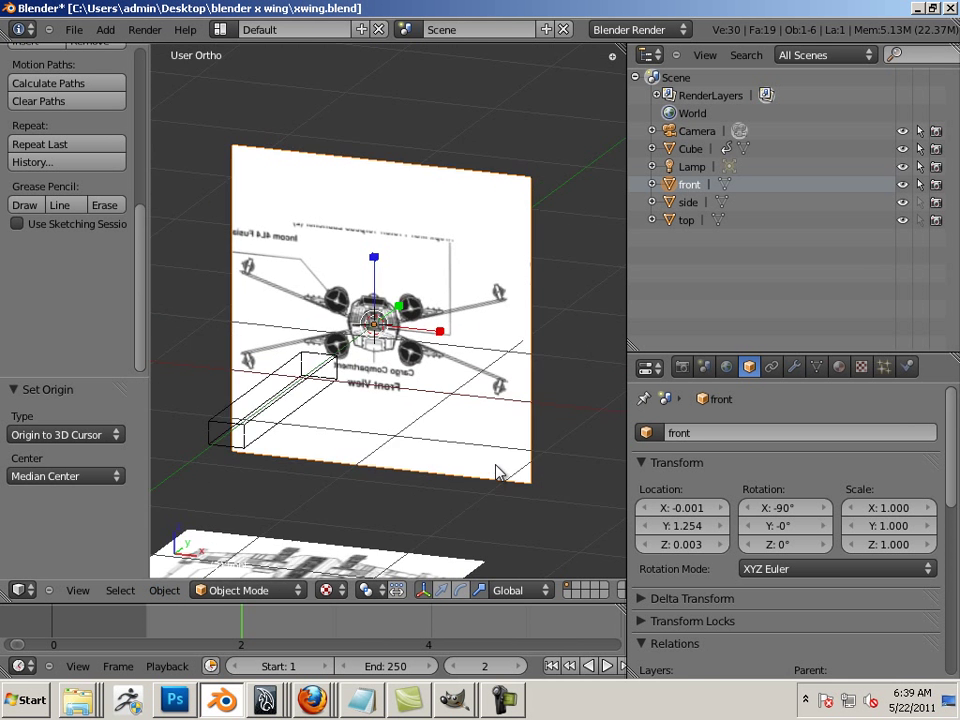
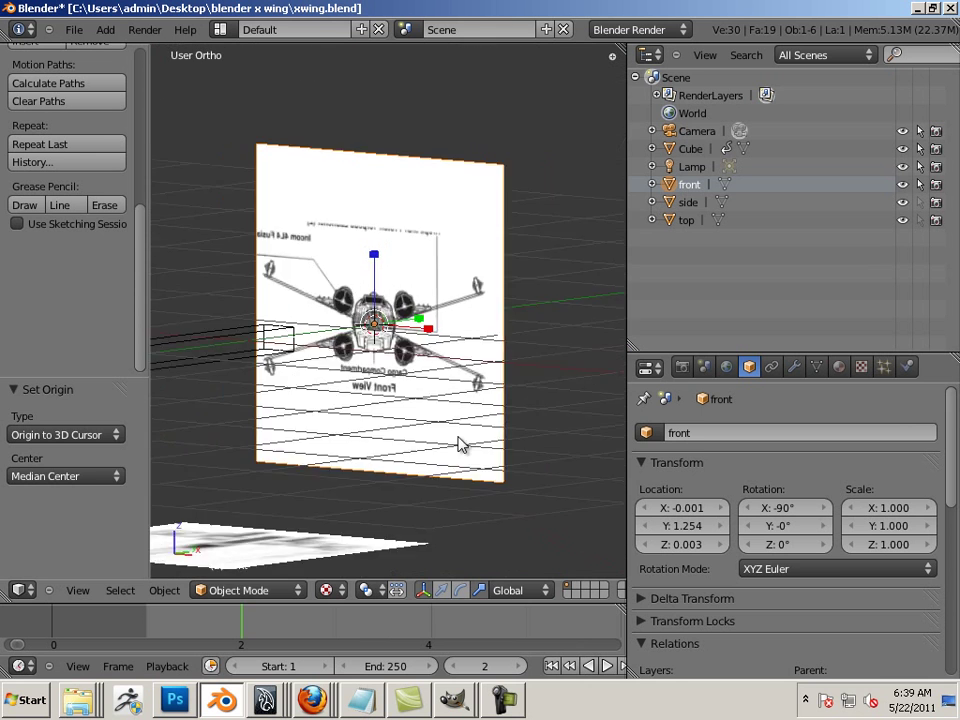
In the front view, scale the front blueprint plane uniformly to about 0.533 around its fuselage centre
scroll(514, 467, down, 5)
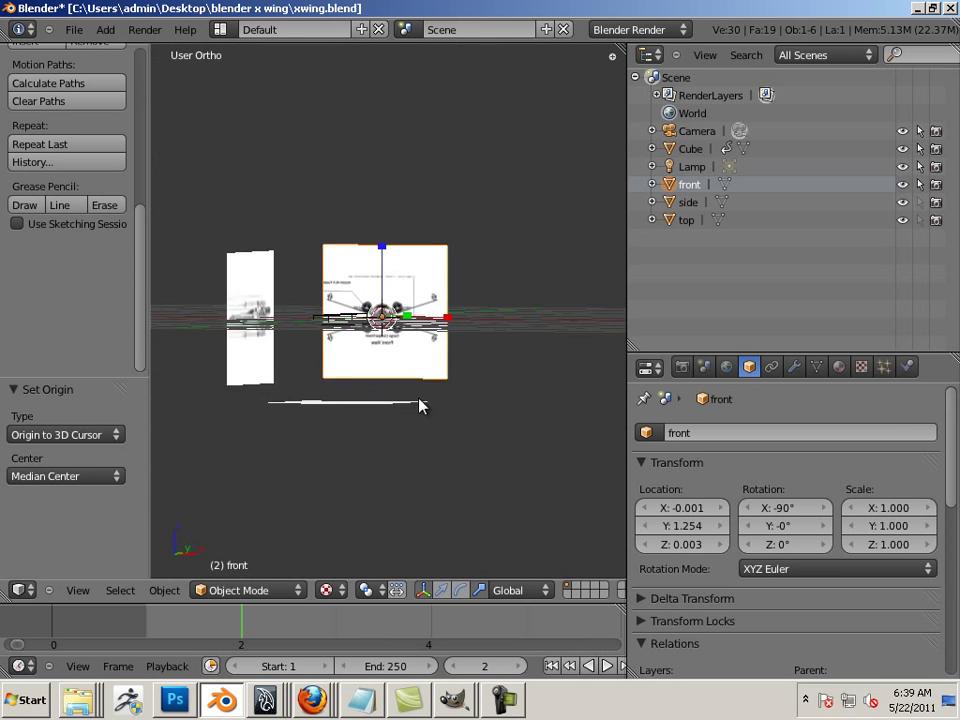
scroll(465, 424, up, 4)
key(KP_1)
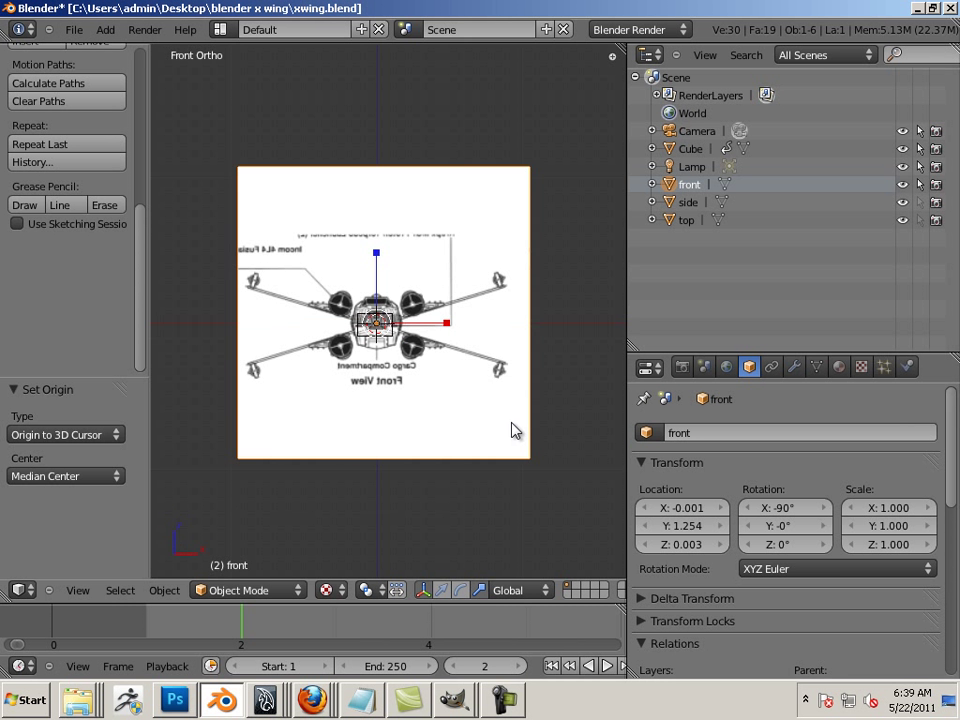
scroll(514, 431, up, 4)
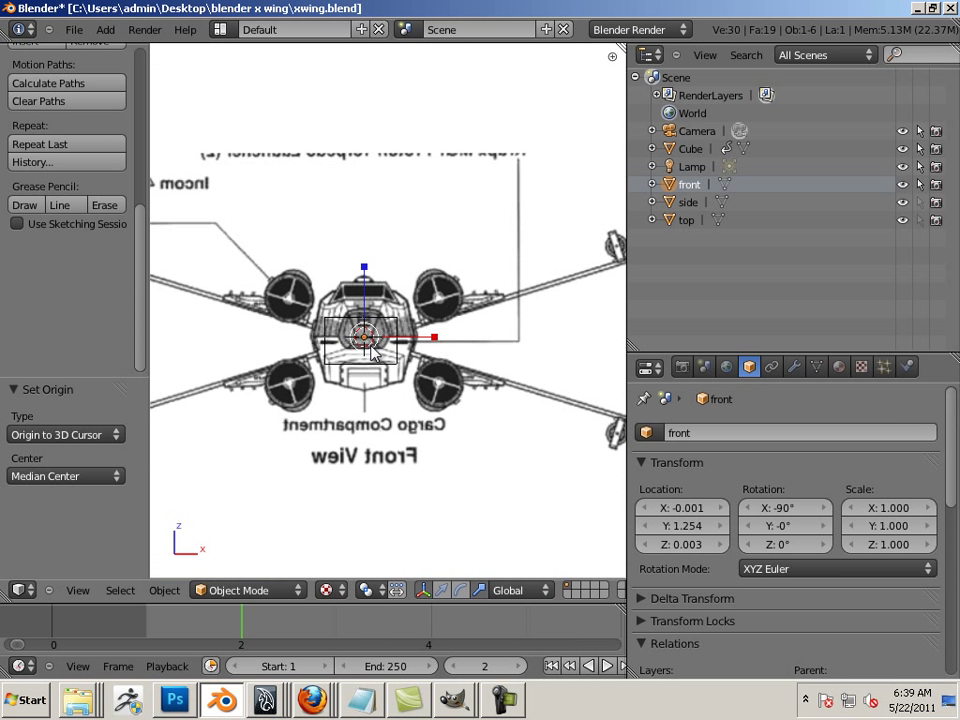
key(s)
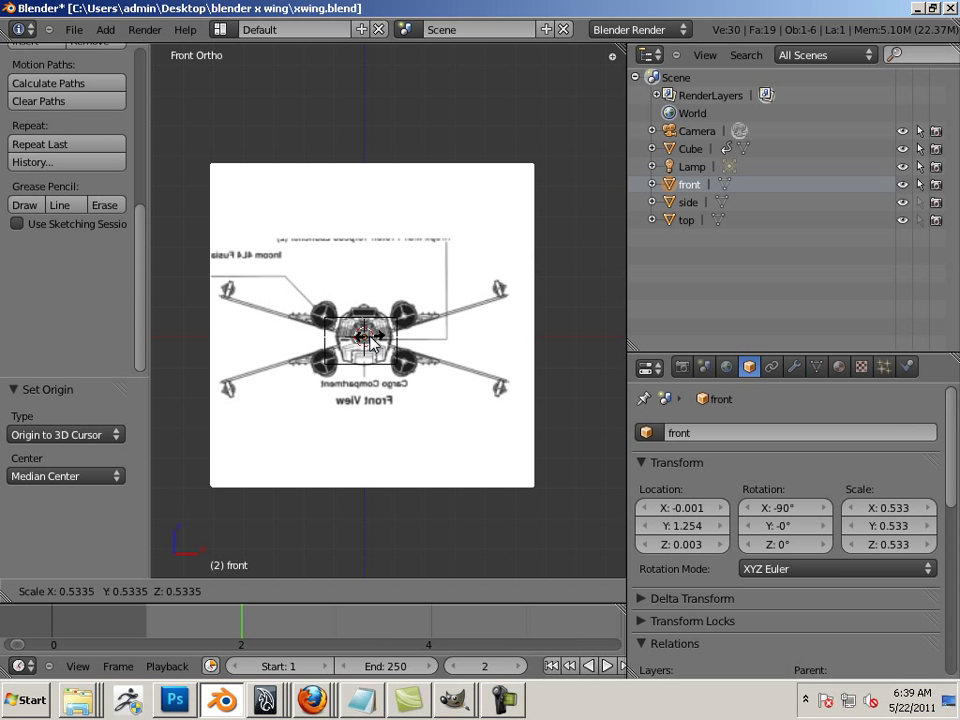
click(370, 340)
scroll(385, 380, up, 3)
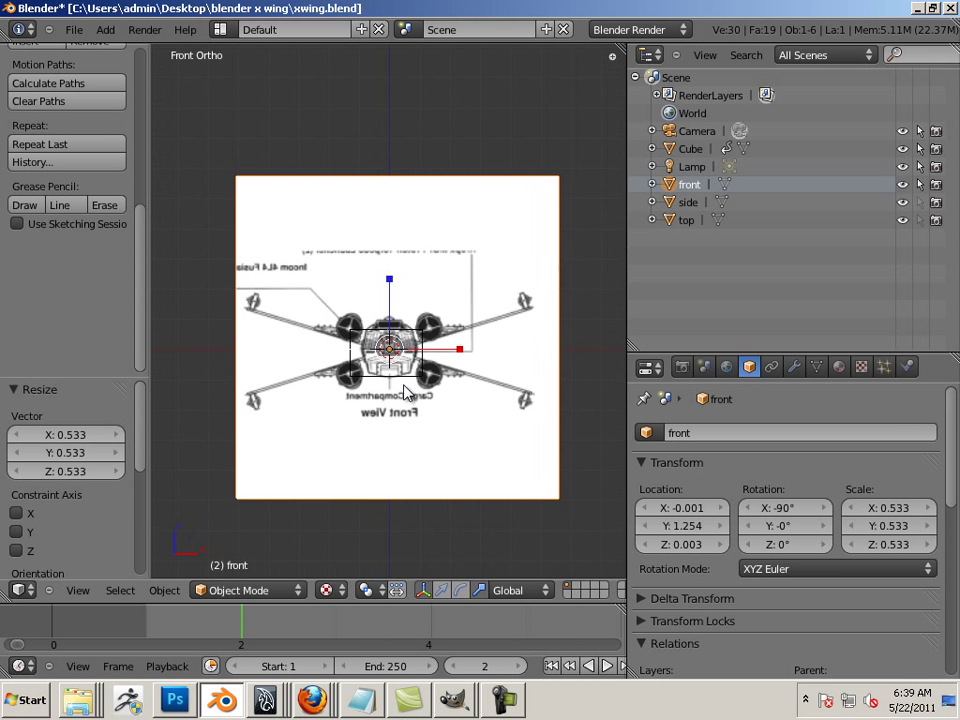
shift+middle_drag(405, 393, 401, 340)
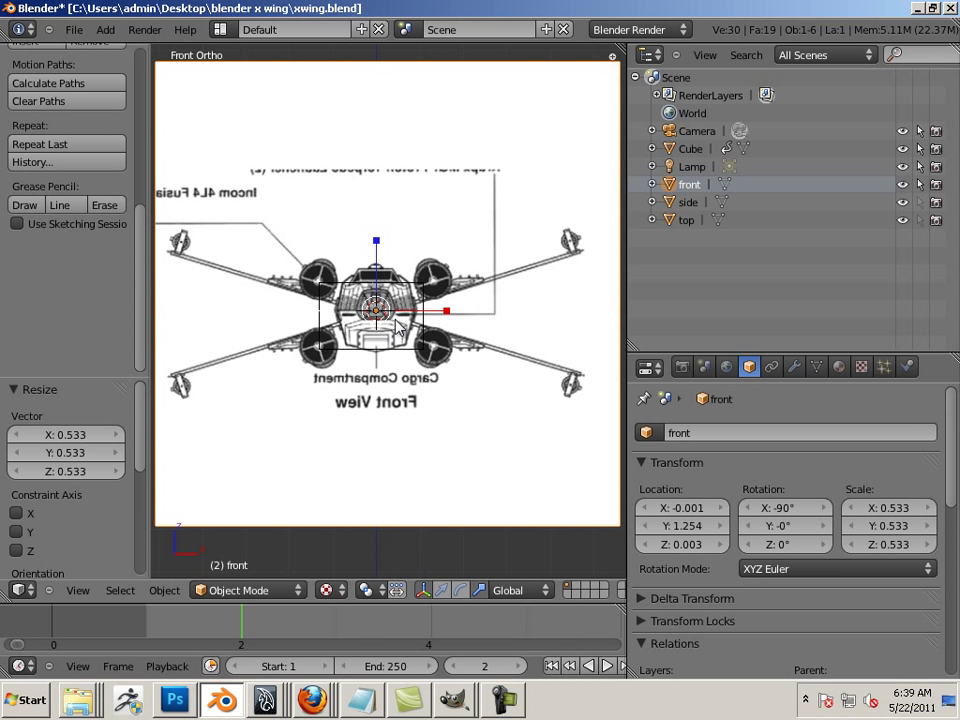
Stretch the front blueprint plane to an X scale of about 0.709 and shift it about -0.009 along X
key(ctrl+alt+g)
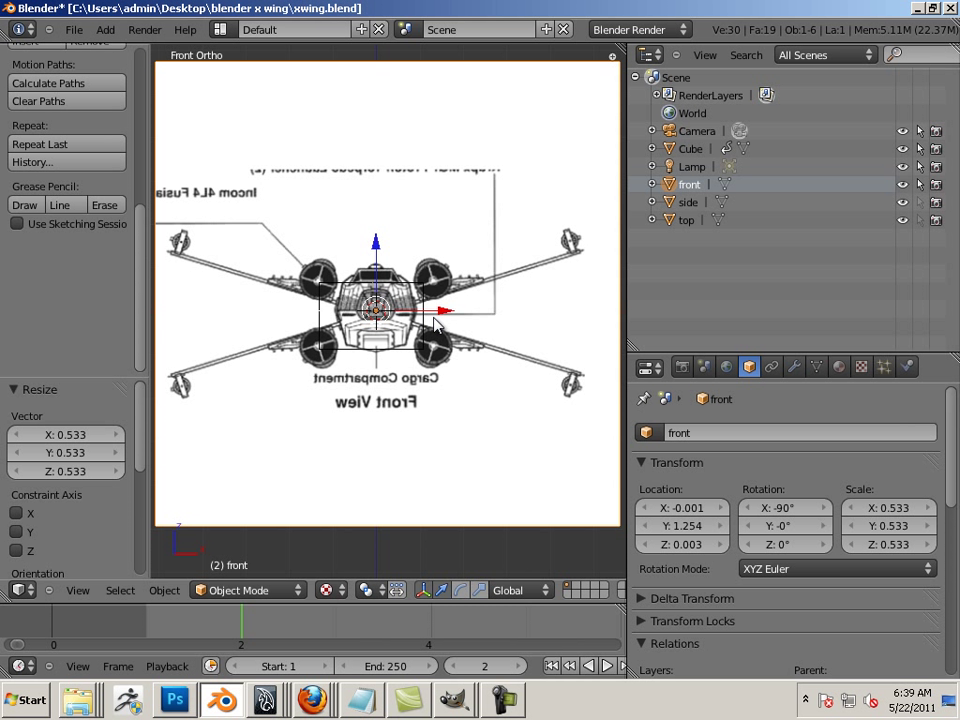
mouse_move(445, 317)
mouse_down()
mouse_move(476, 318)
mouse_move(449, 318)
mouse_up()
scroll(455, 370, down, 2)
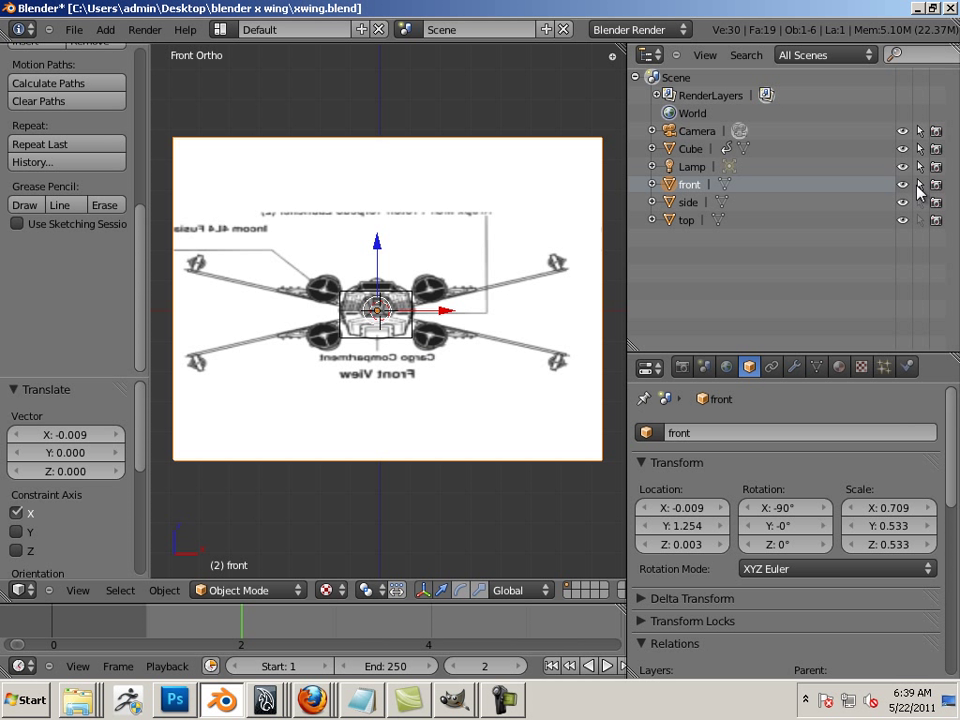
Check the cube against the blueprints at an angle and in the front, right side and top views
middle_drag(527, 467, 473, 368)
key(KP_1)
key(KP_3)
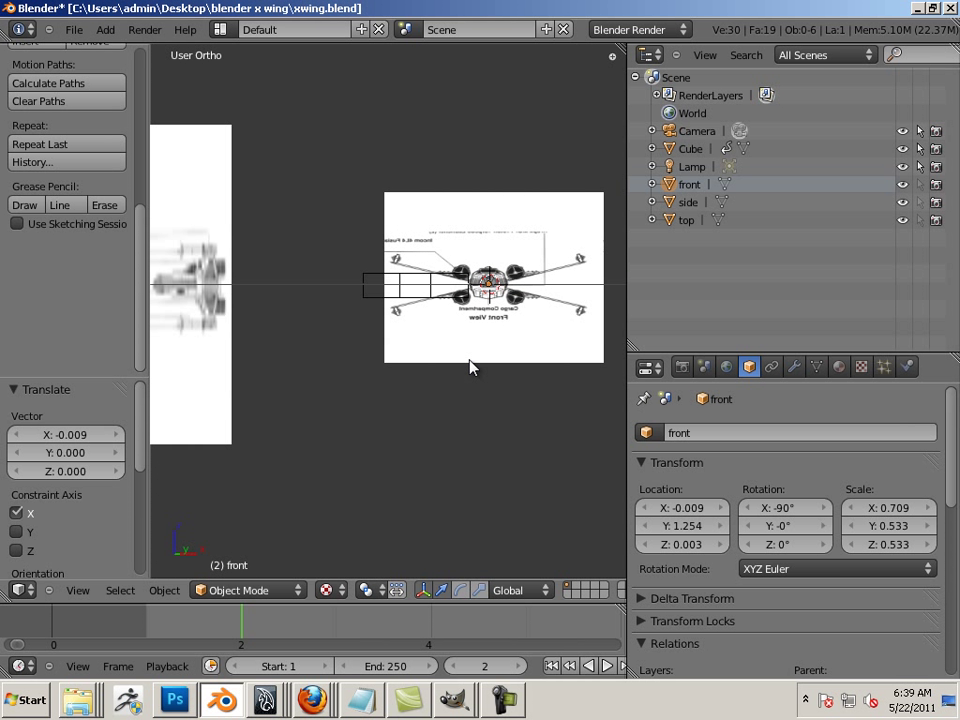
key(KP_1)
key(KP_3)
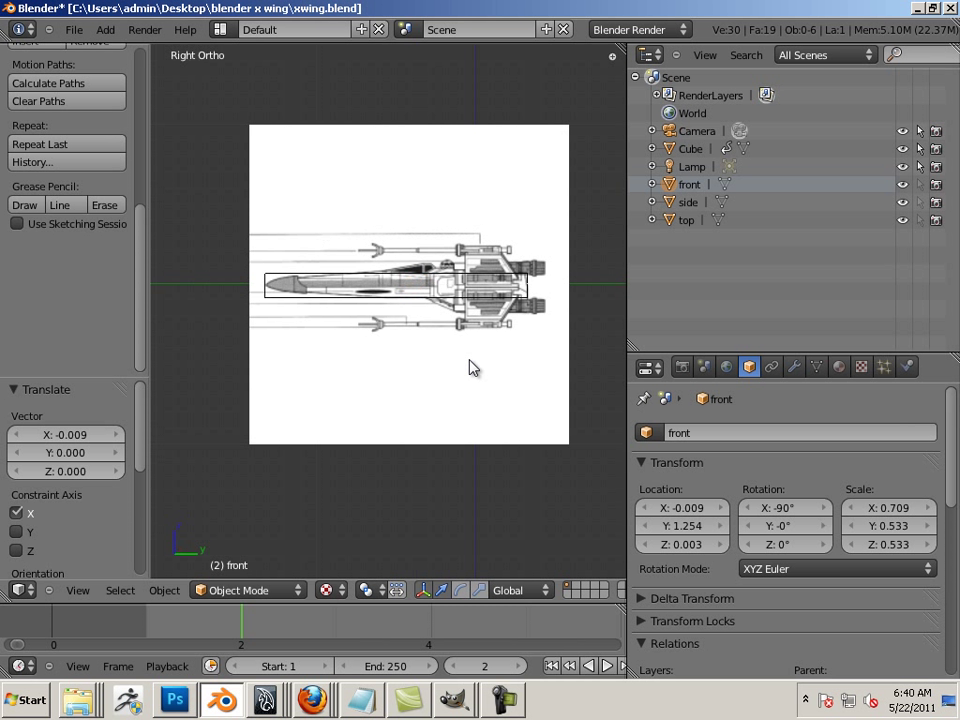
key(KP_7)
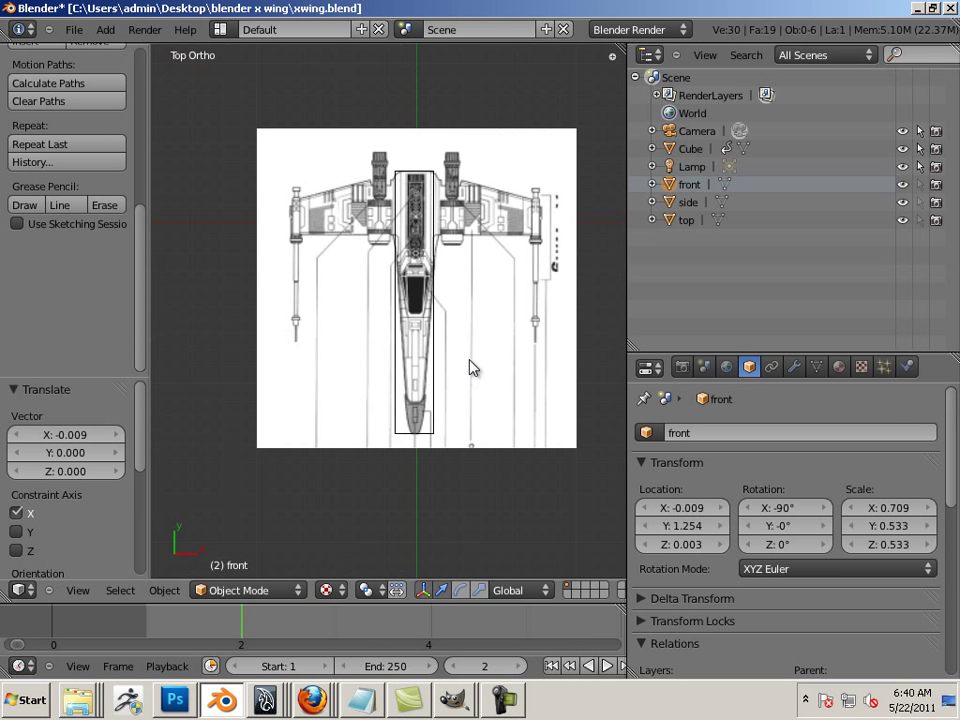
Enter Edit Mode on the cube and select only the middle vertex of its lower nose-end edge
right_click(431, 438)
middle_drag(456, 489, 454, 339)
key(Tab)
middle_drag(404, 369, 443, 448)
key(a)
right_click(428, 404)
key(KP_1)
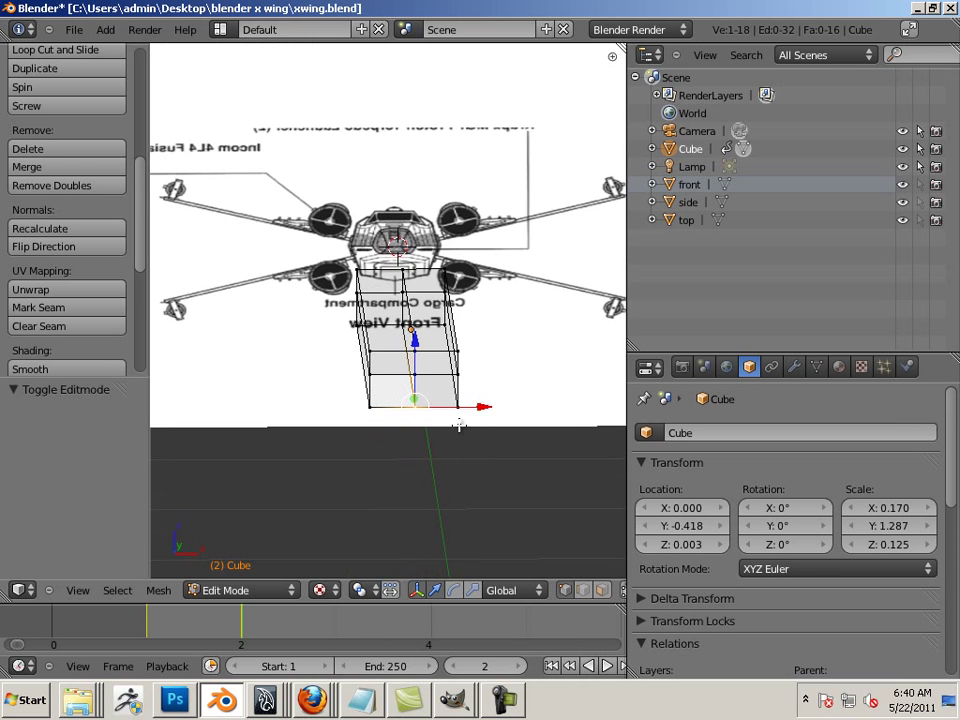
Try moving the selected lower middle vertex about 0.005 along X and undo the move
scroll(456, 424, up, 5)
scroll(508, 456, down, 3)
key(g)
click(409, 432)
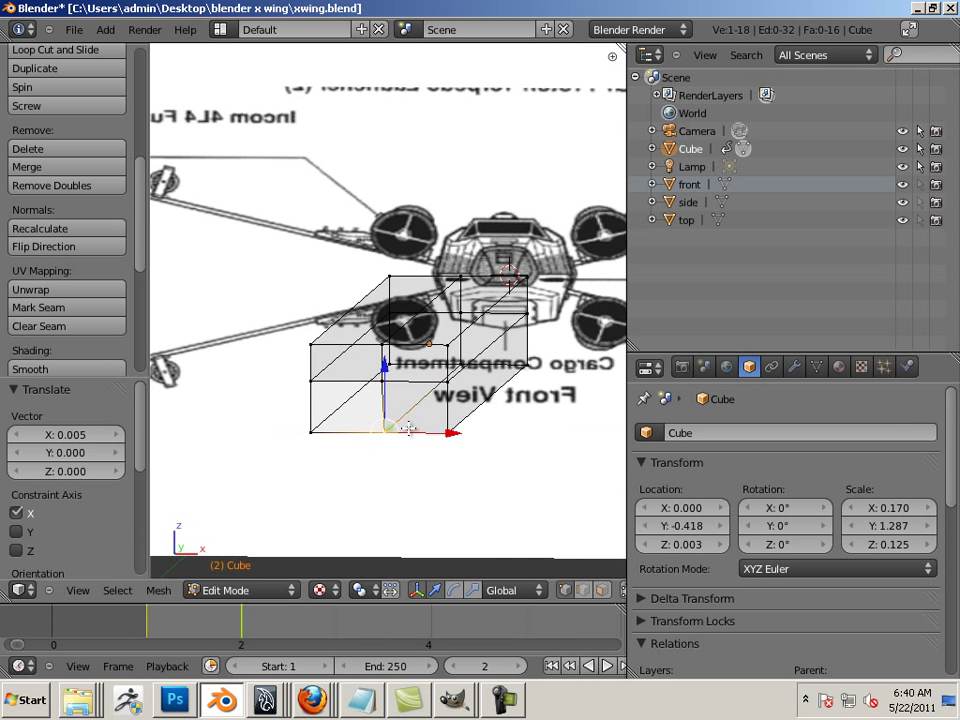
key(ctrl+z)
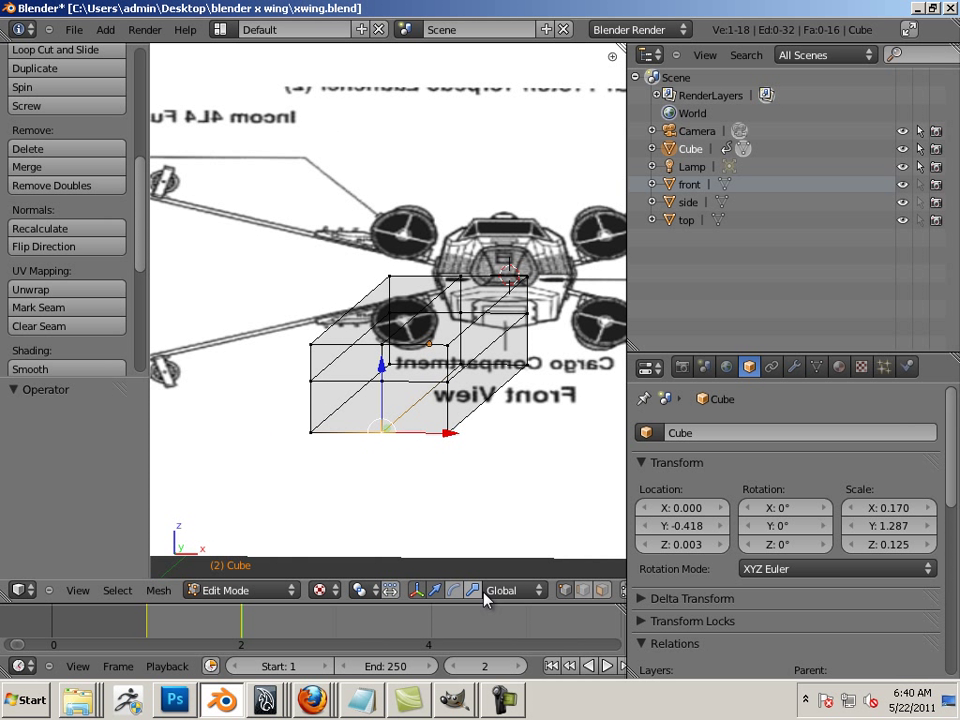
In edge select mode, delete the vertical edge loop that splits the cube lengthwise down its middle
click(583, 590)
right_click(384, 411)
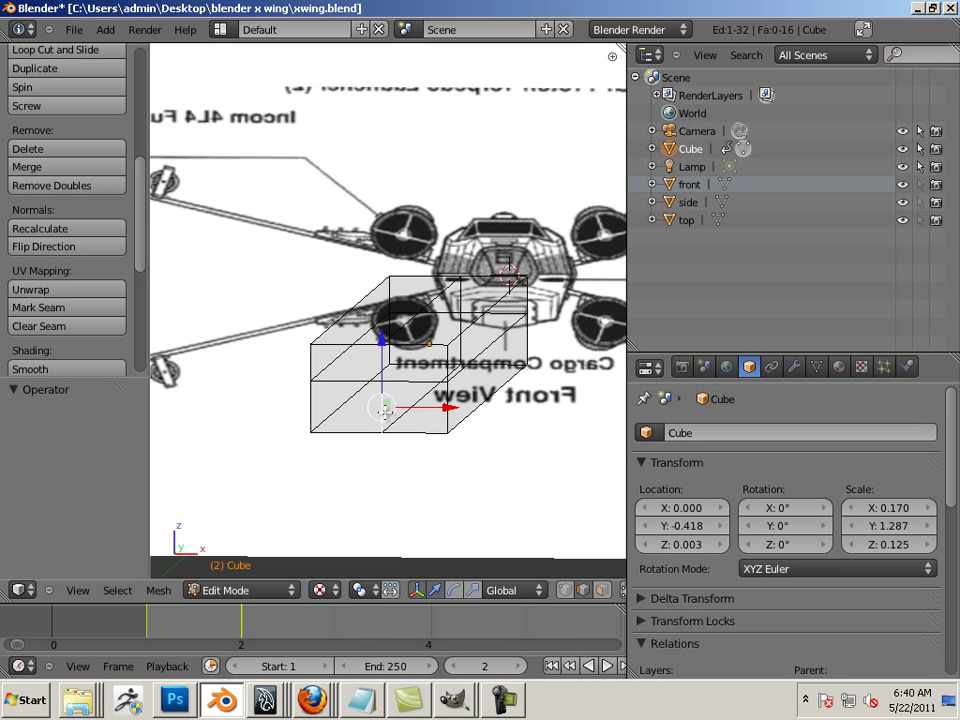
click(383, 411)
click(385, 366)
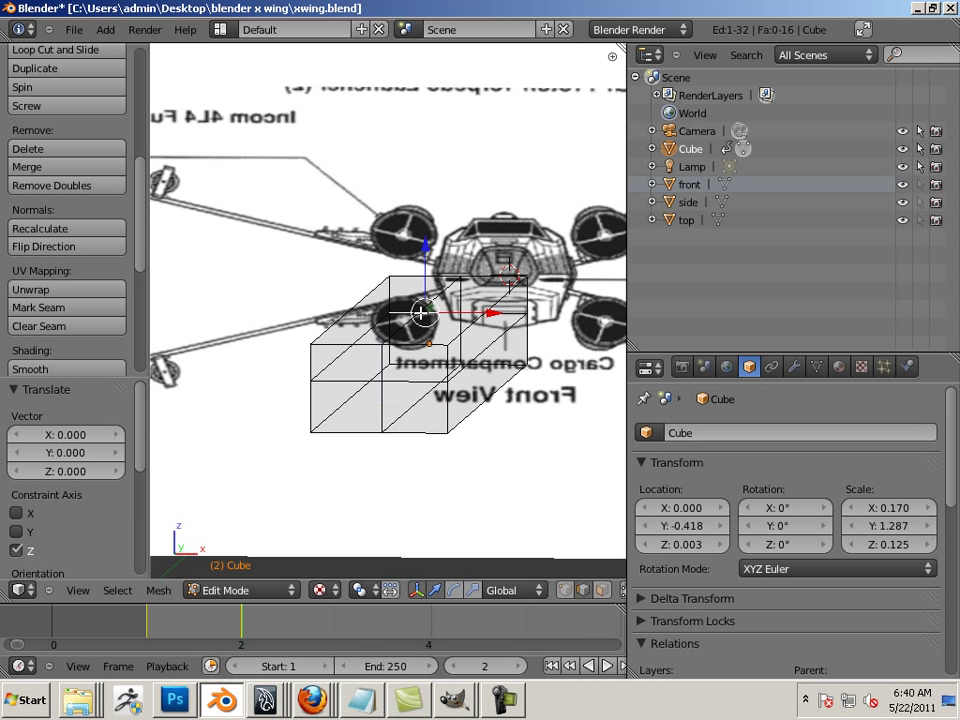
ctrl+right_click(390, 354)
right_click(381, 371)
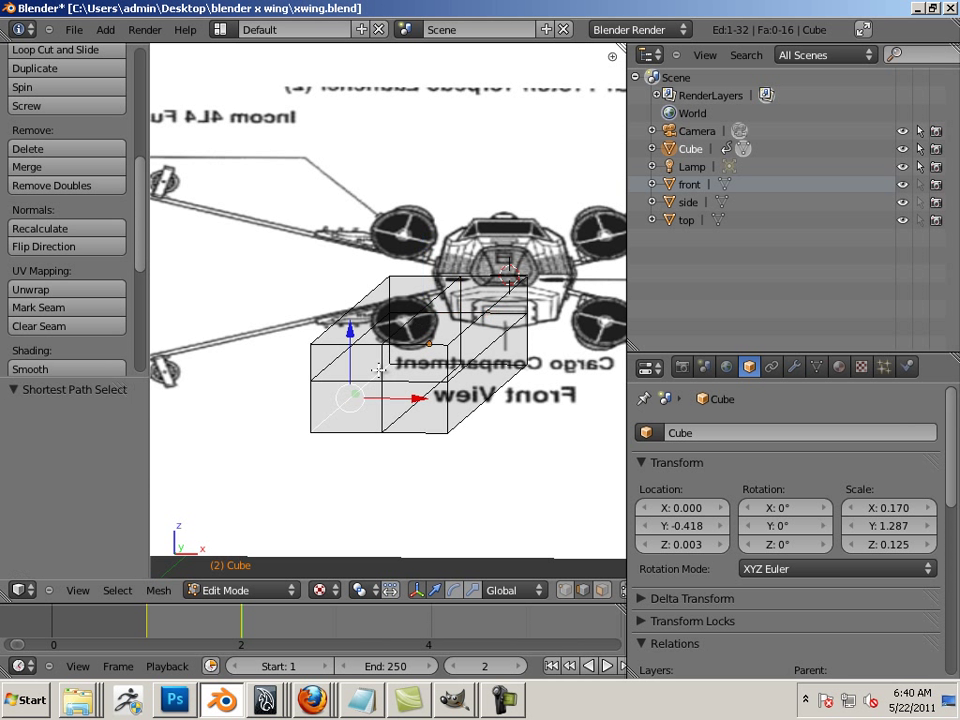
right_click(398, 338)
shift+right_click(399, 336)
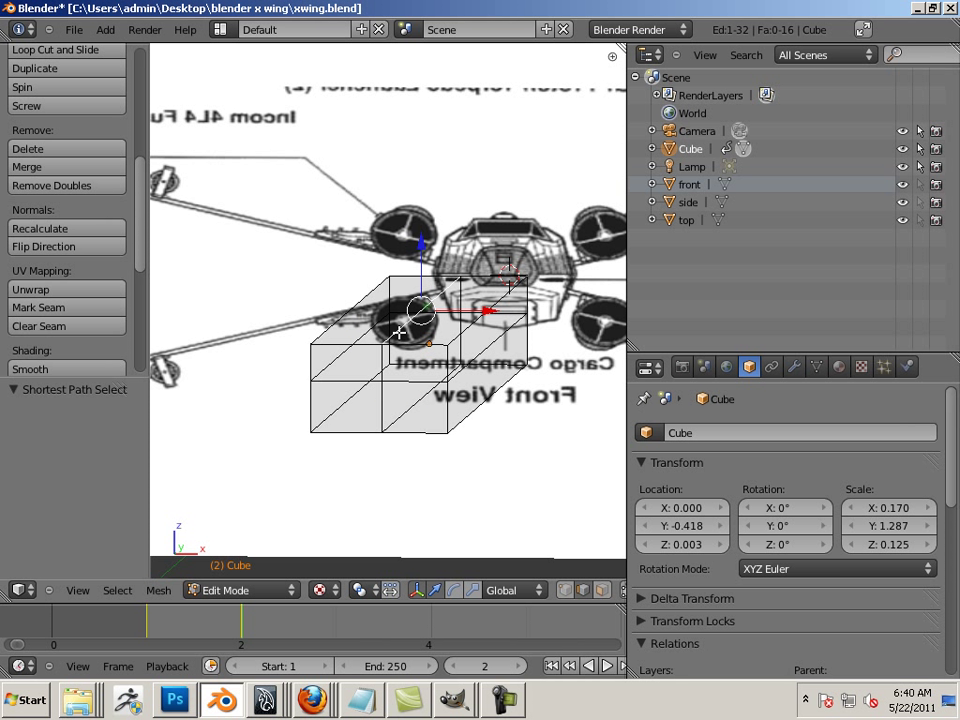
alt+right_click(399, 332)
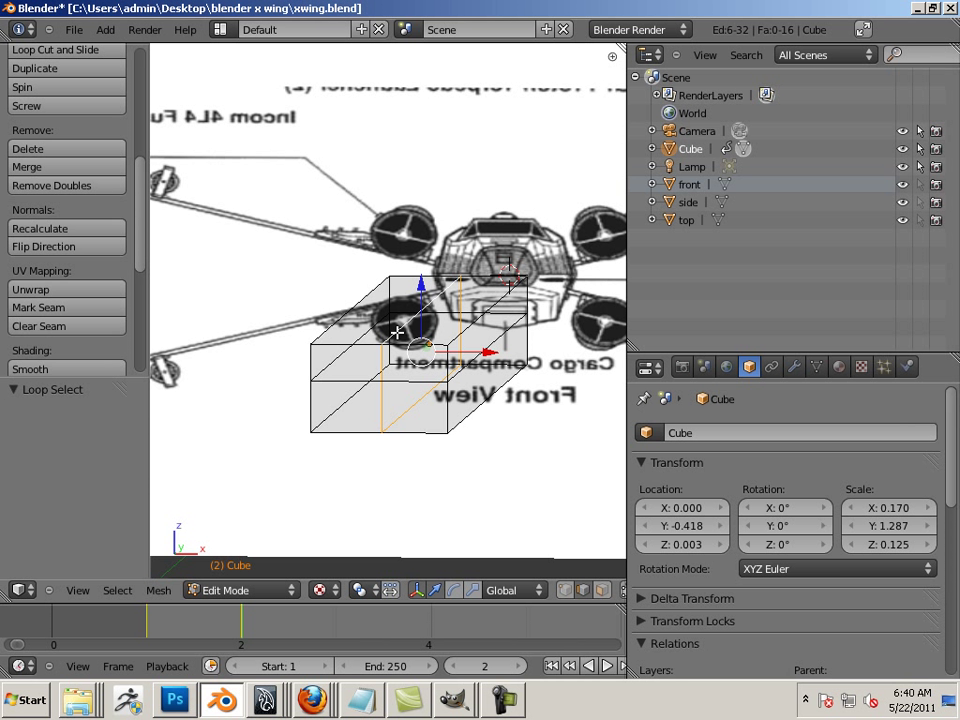
key(x)
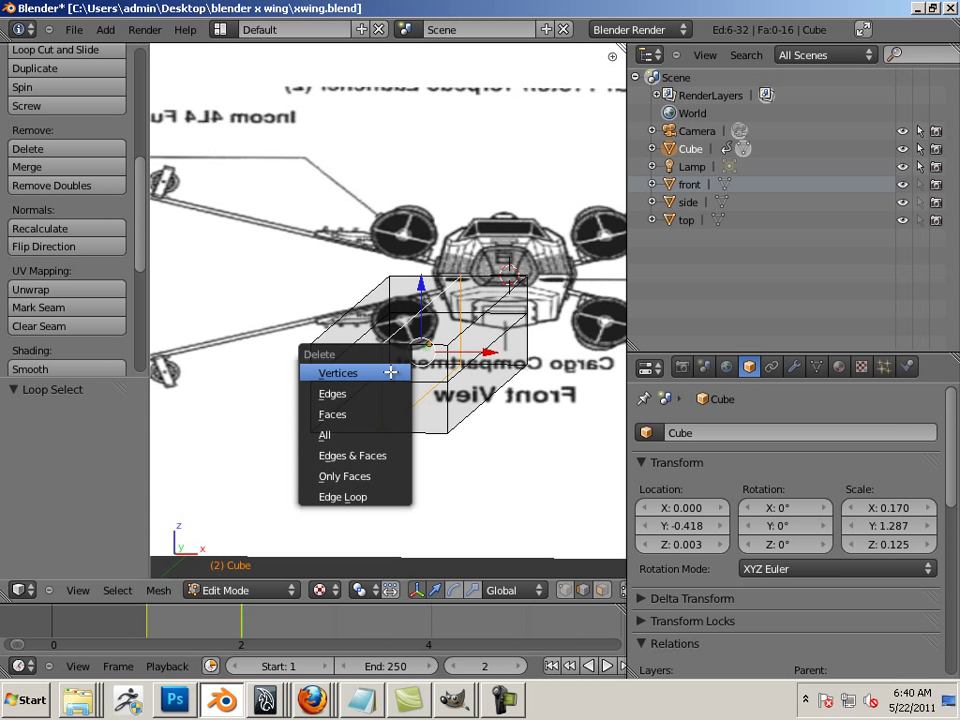
click(379, 500)
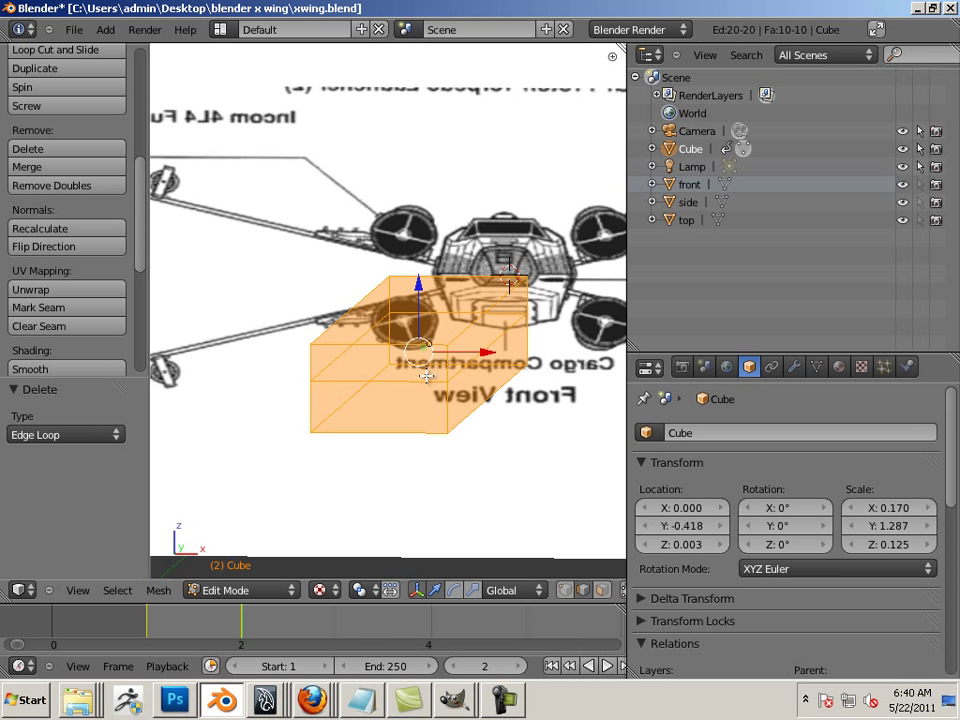
Delete the horizontal edge loop that runs around the cube's sides and ends
right_click(352, 382)
alt+right_click(349, 382)
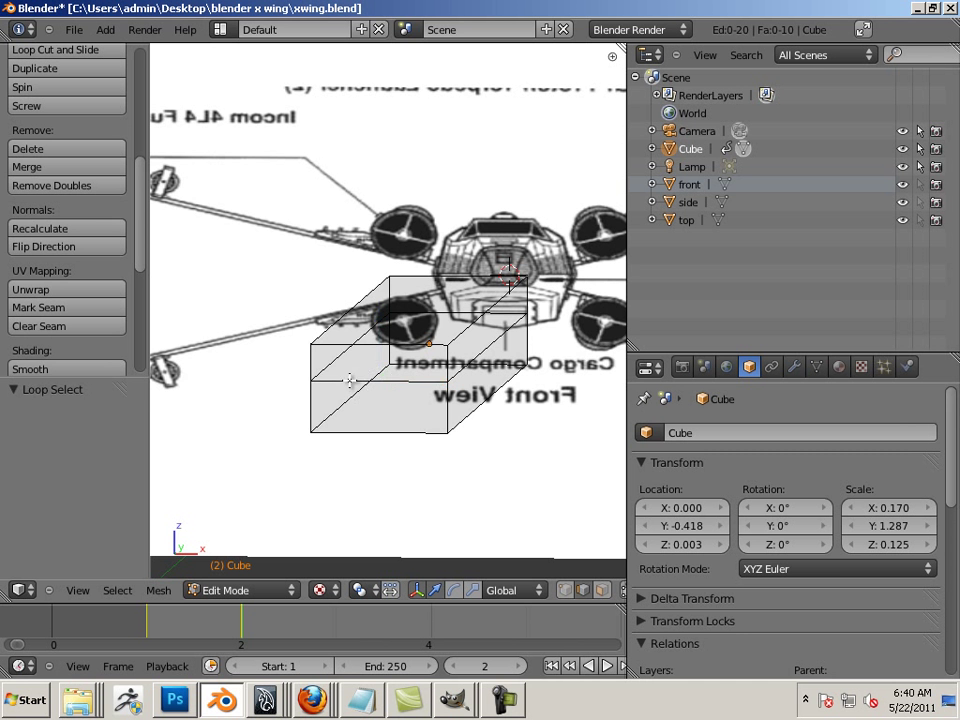
key(x)
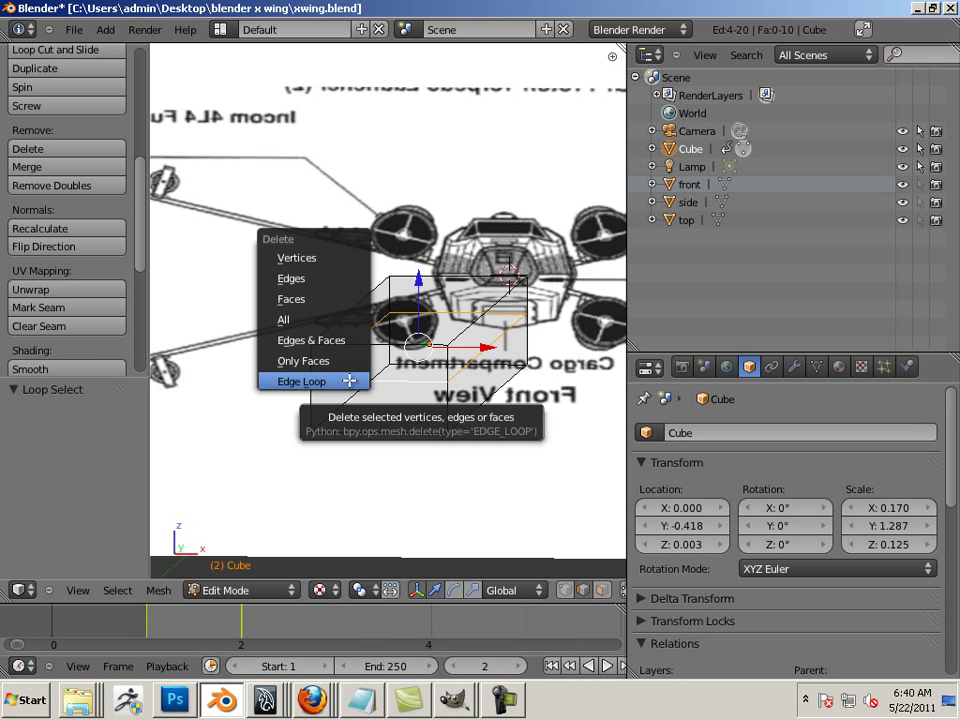
click(349, 378)
middle_drag(529, 432, 313, 428)
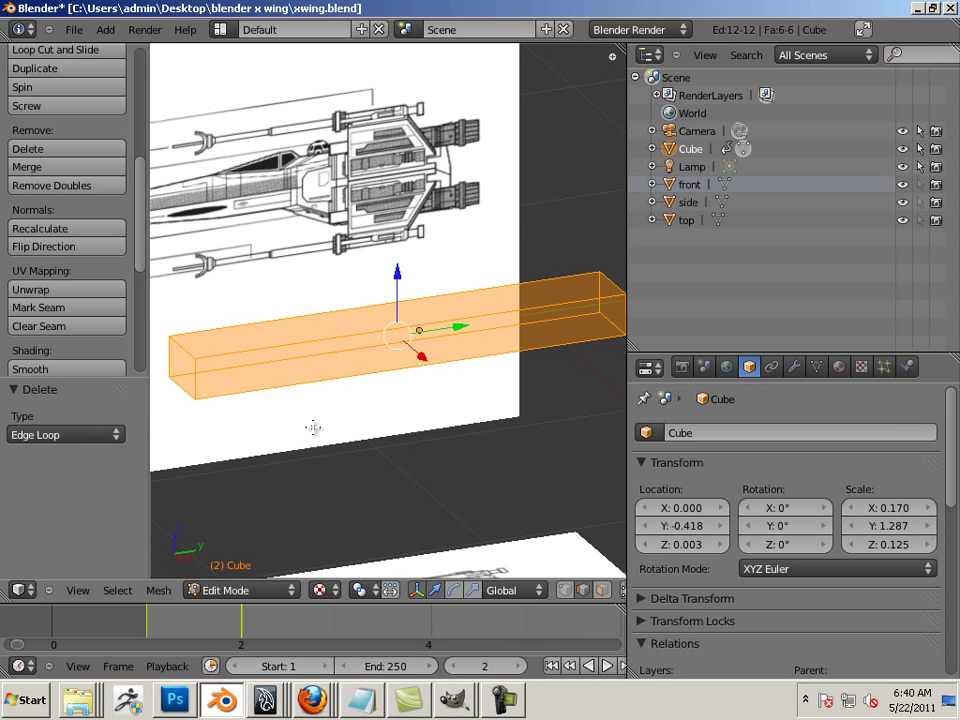
click(158, 590)
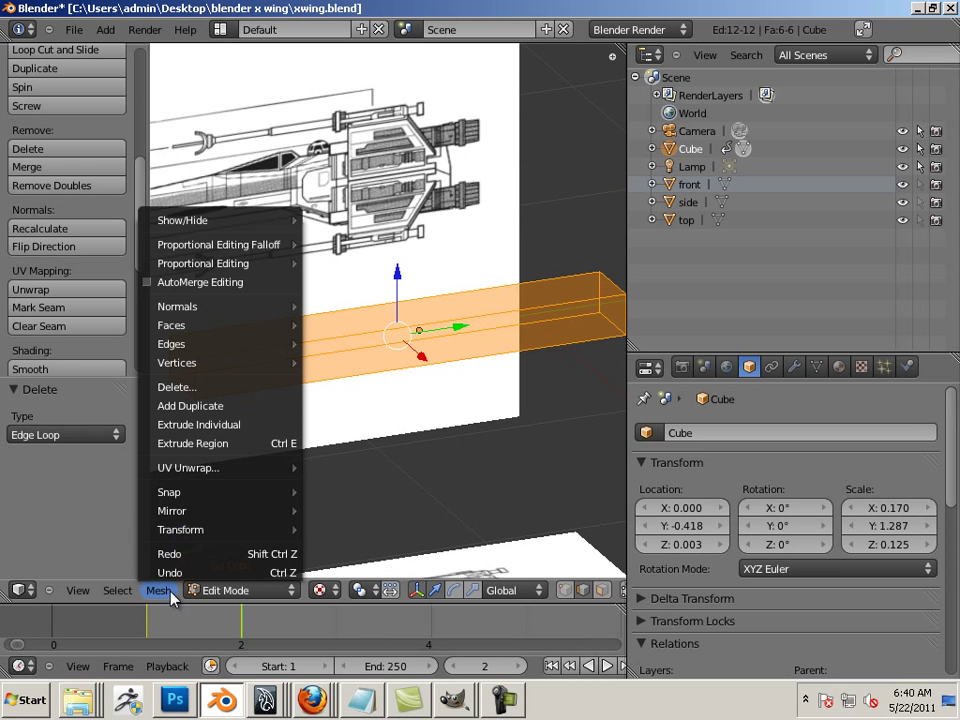
mouse_move(190, 530)
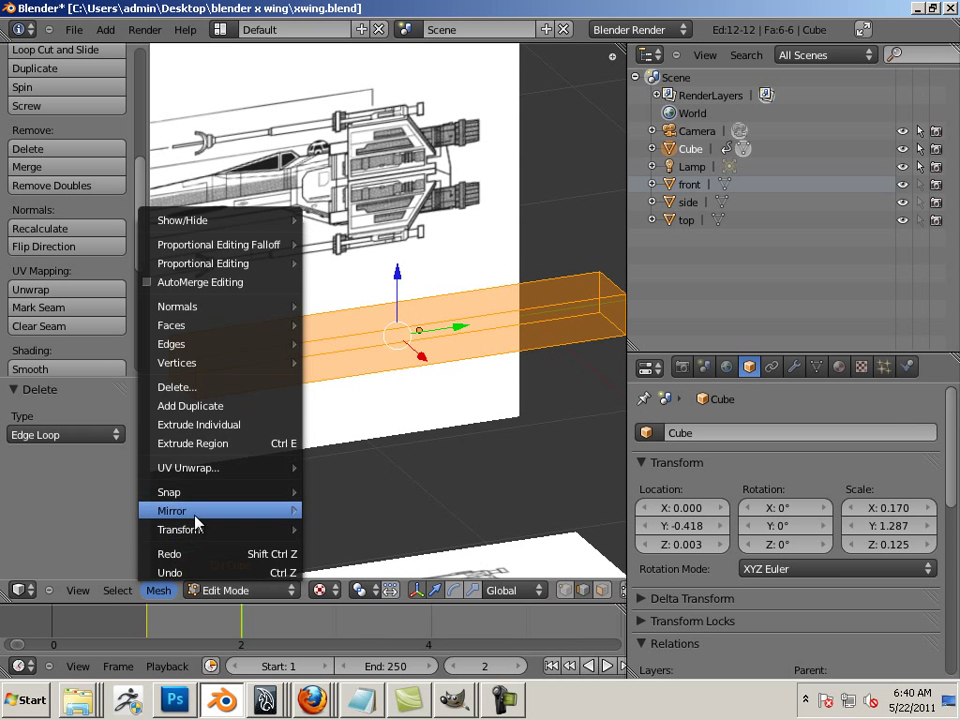
click(160, 592)
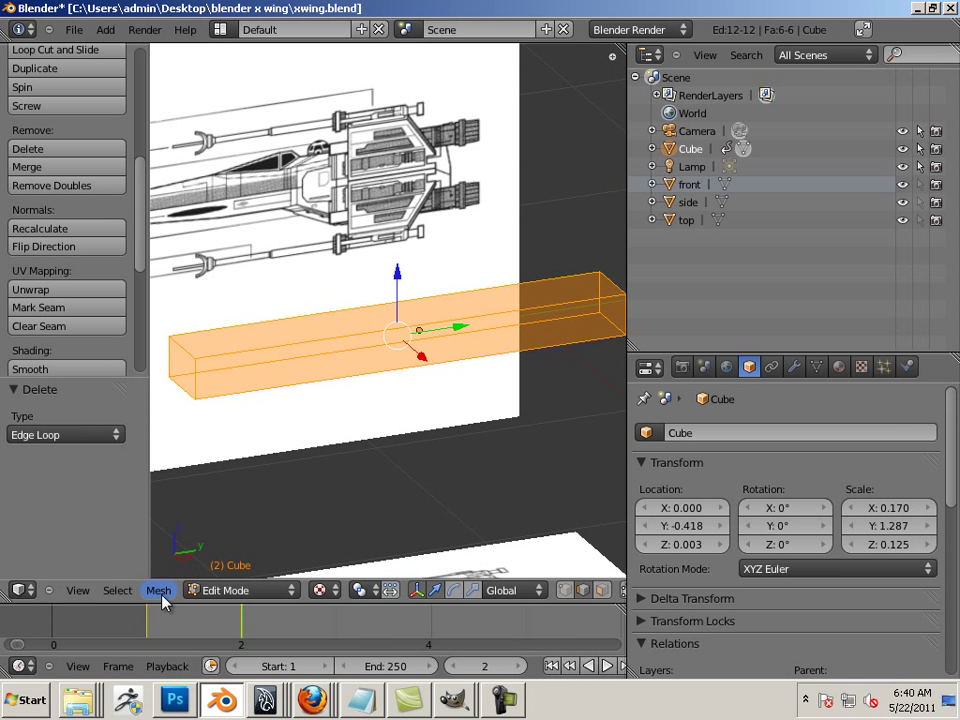
Return the cube to Object Mode and apply its scale
key(Tab)
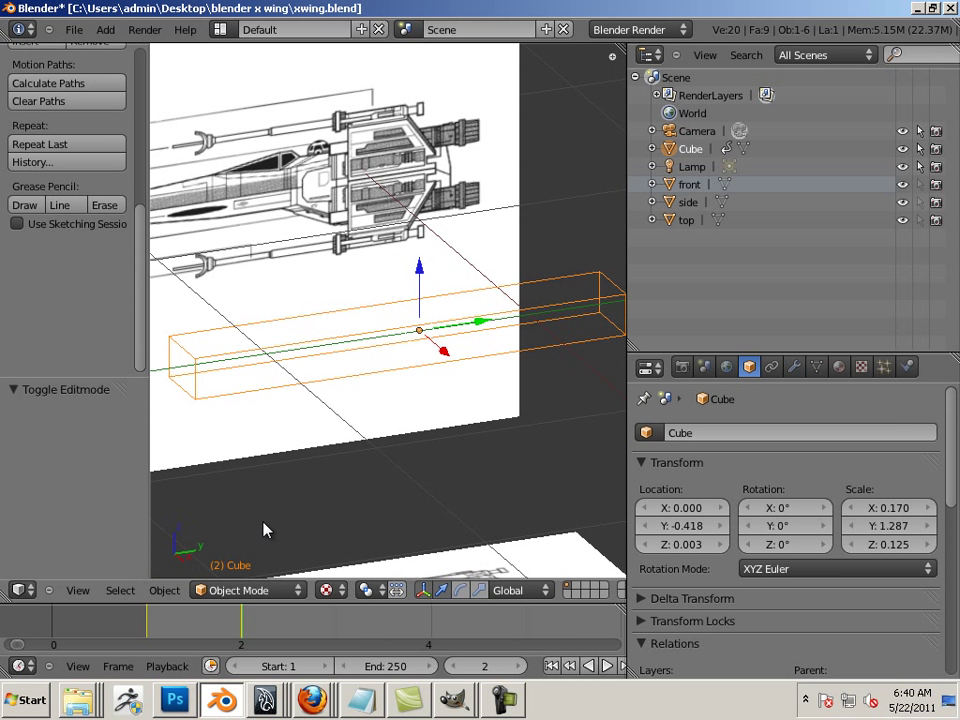
click(165, 590)
mouse_move(216, 478)
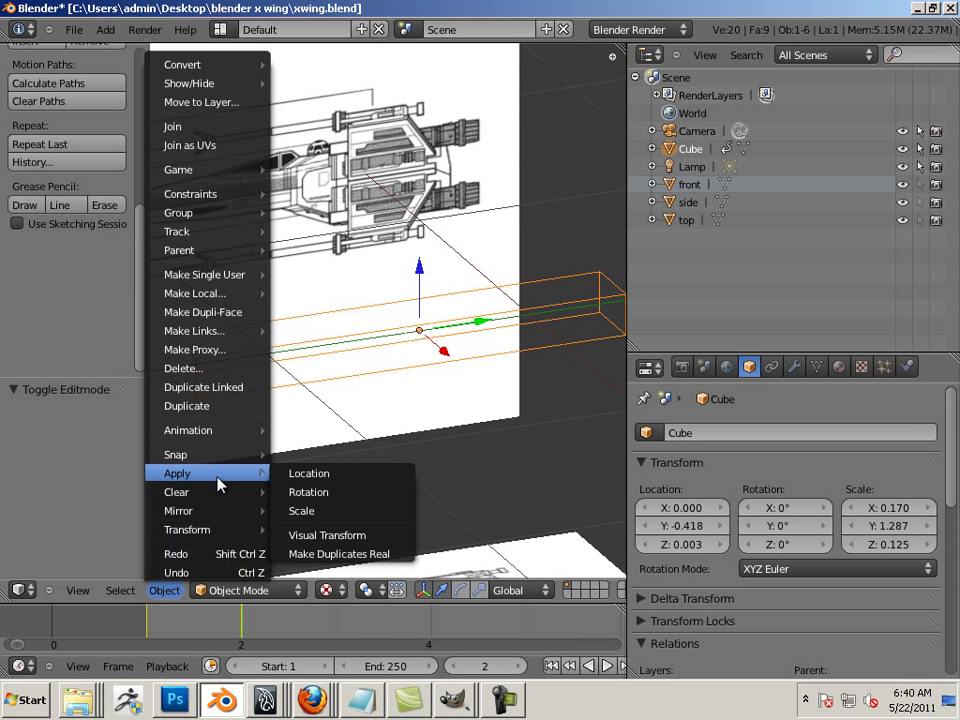
click(304, 513)
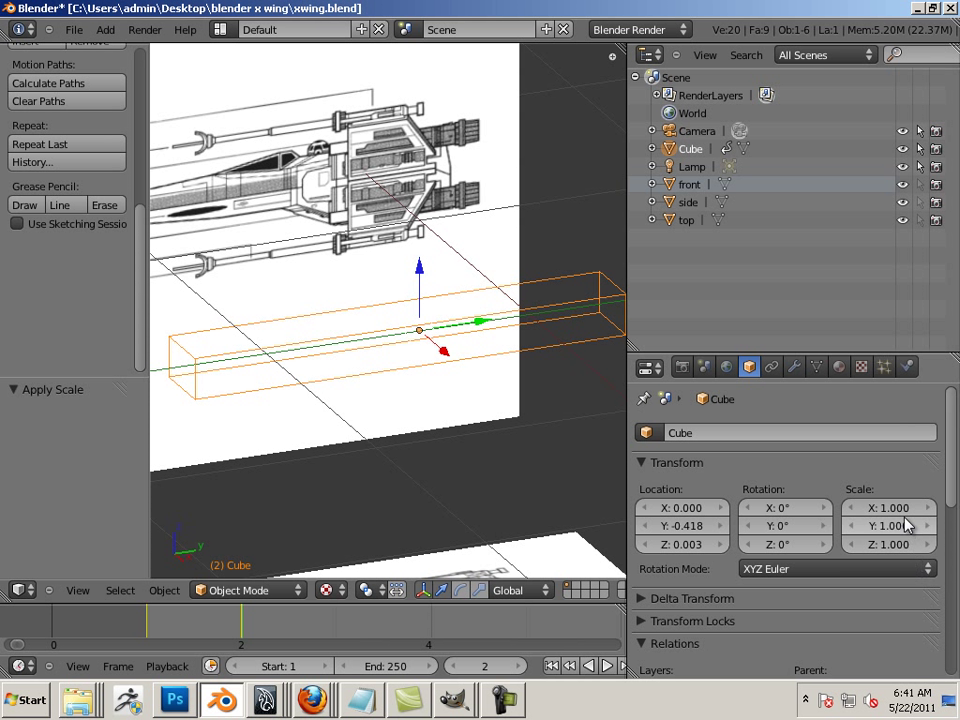
Inspect the simplified cube against the blueprints at an angle, from the front and from the right side
scroll(467, 434, down, 4)
middle_drag(467, 434, 424, 443)
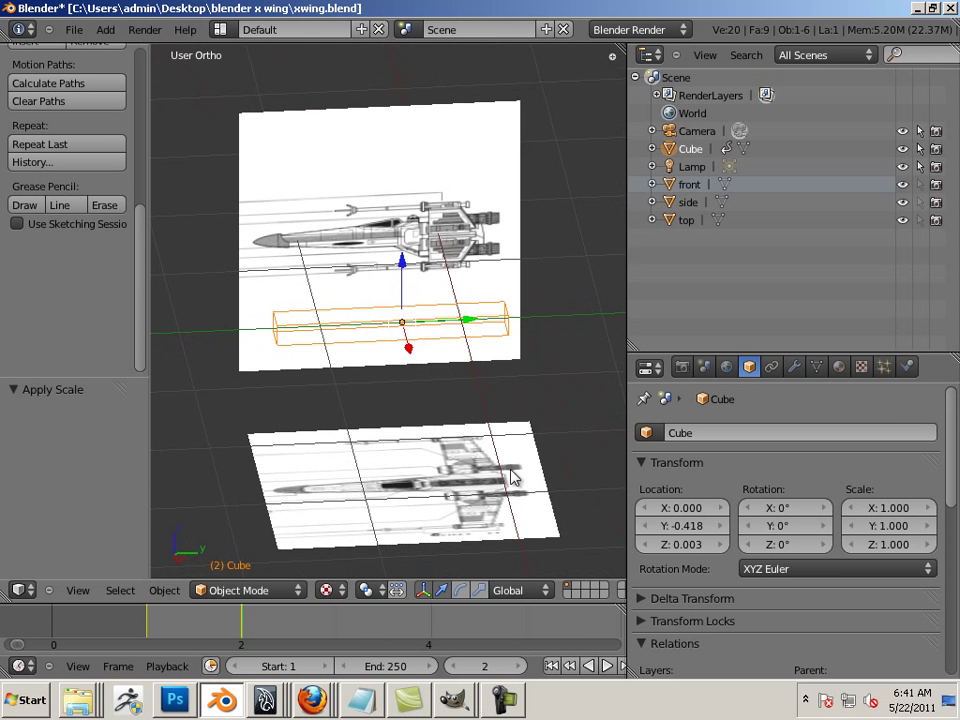
middle_drag(364, 437, 352, 393)
key(KP_1)
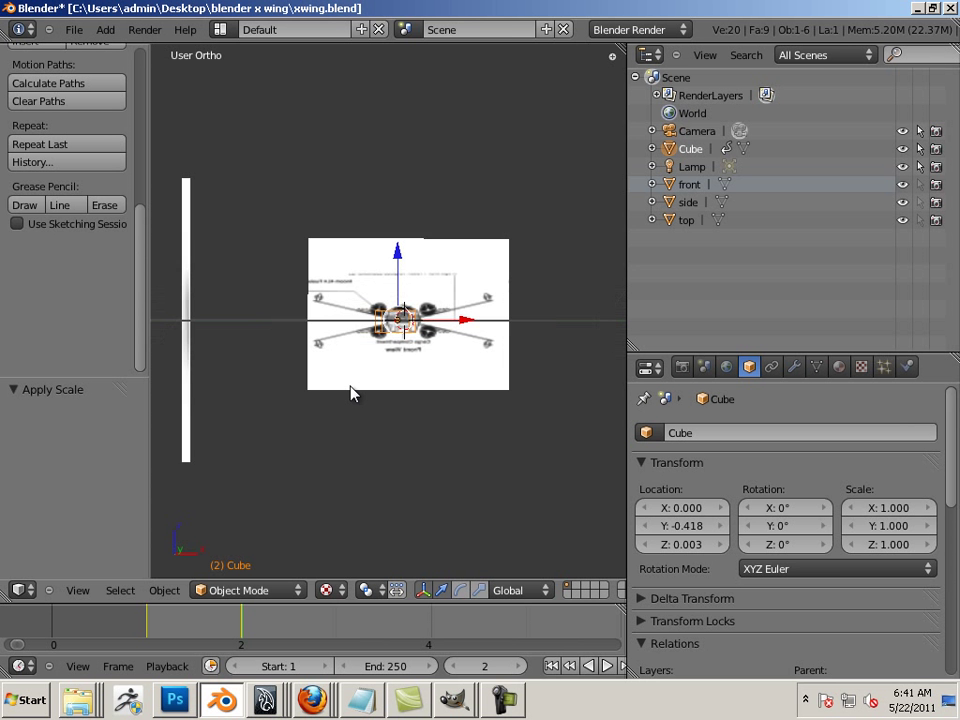
key(KP_3)
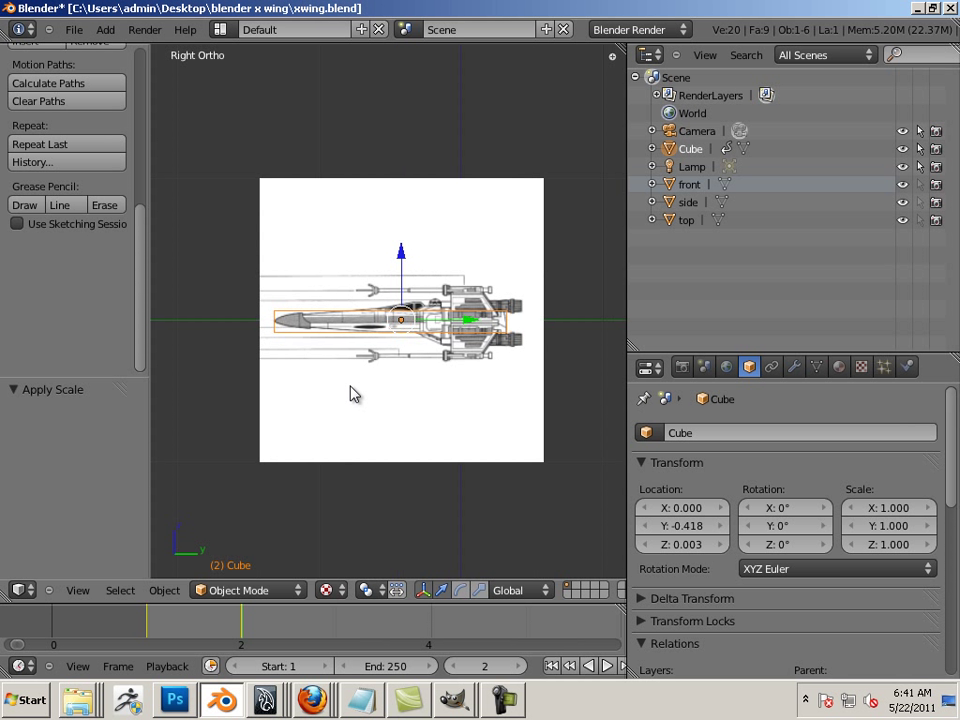
Step the timeline back to frame -2 to compare the cube's display, and return to frame 2
key(Left)
key(Left)
key(Left)
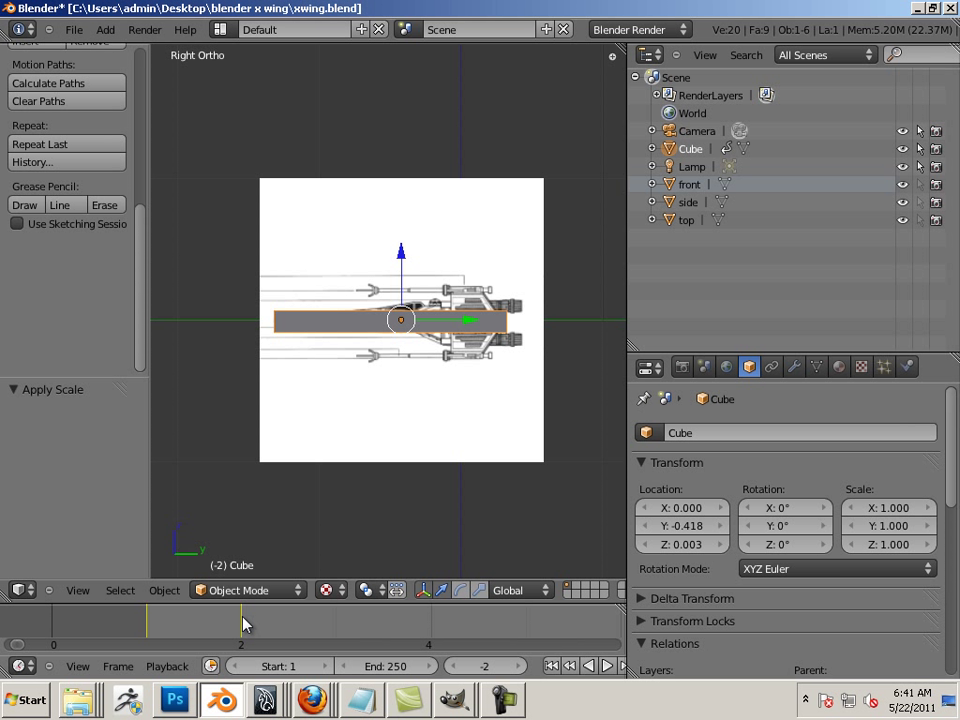
key(Right)
key(Right)
key(Right)
key(Right)
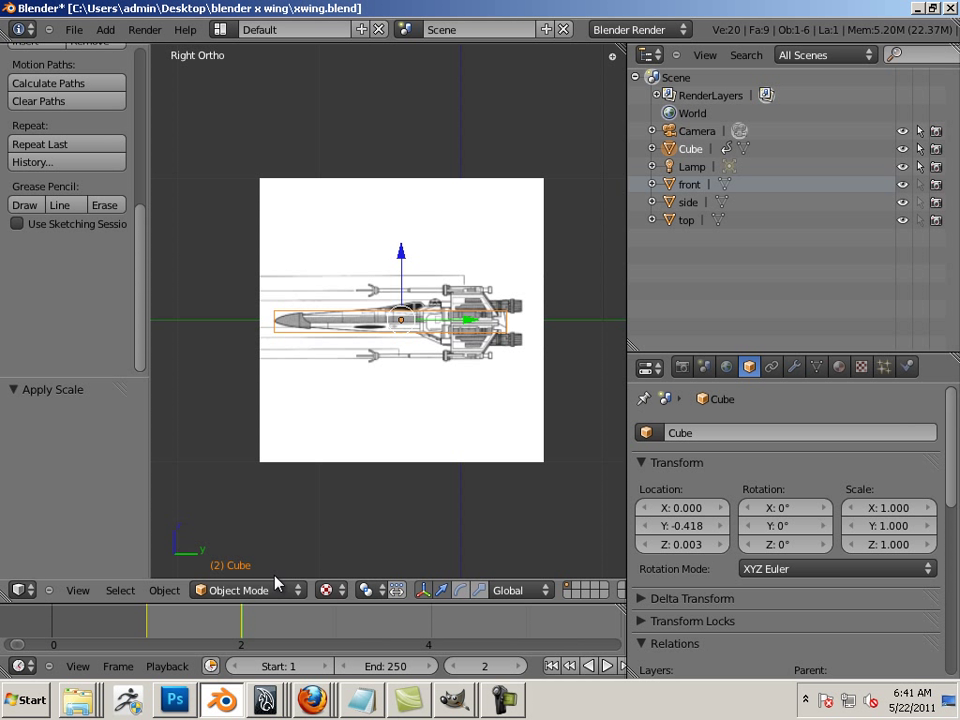
Examine the fuselage outline from nose to cockpit and engines against the cube in the right side view
scroll(356, 444, up, 2)
scroll(352, 444, up, 2)
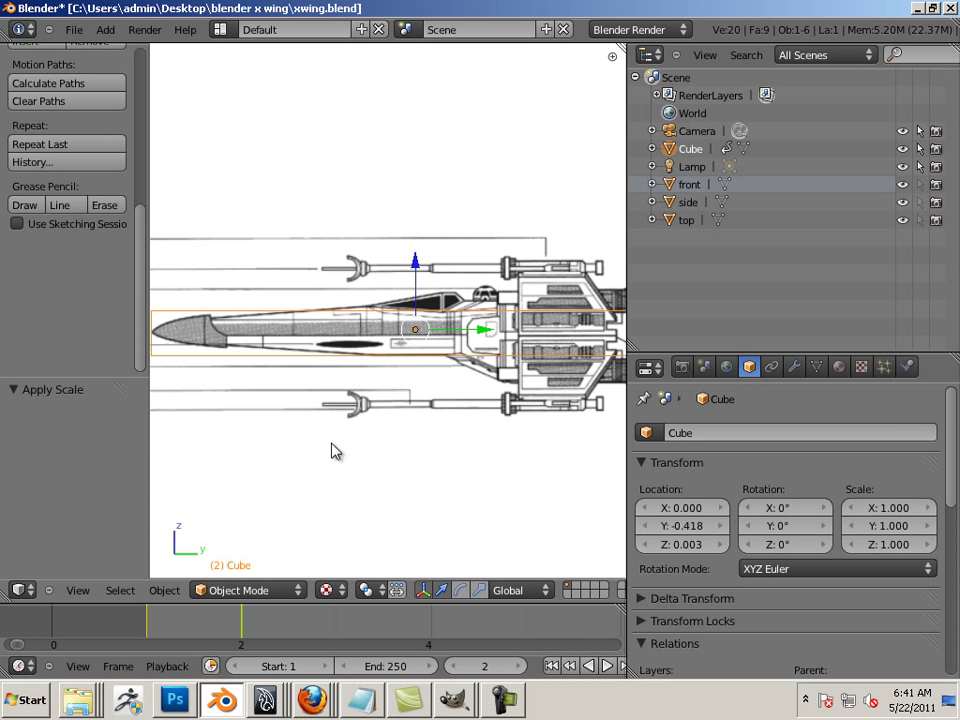
scroll(325, 440, up, 3)
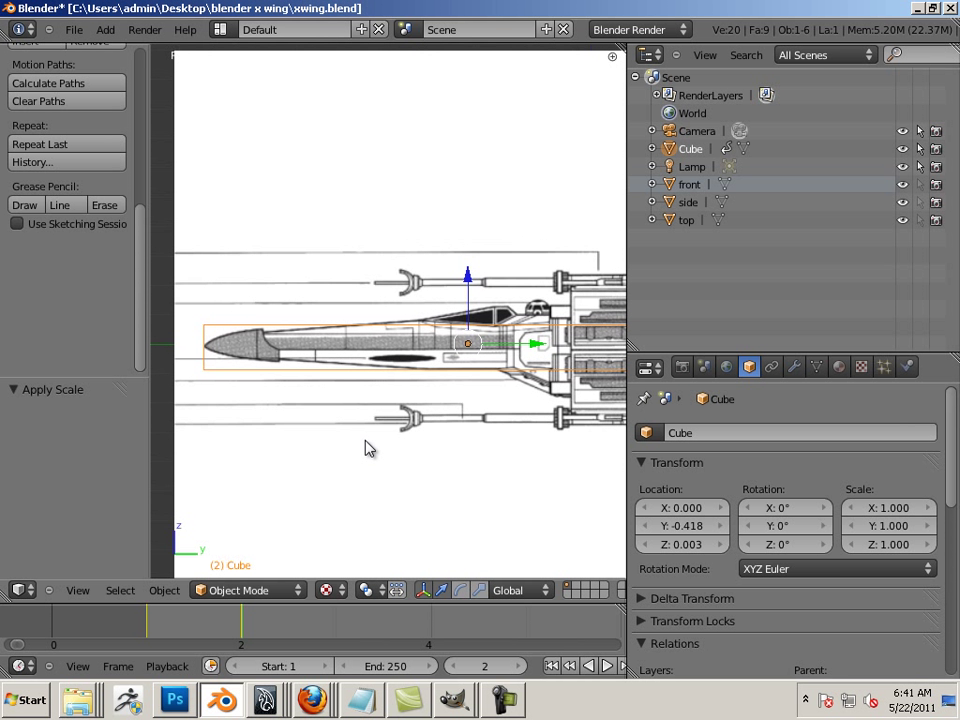
shift+middle_drag(332, 428, 342, 372)
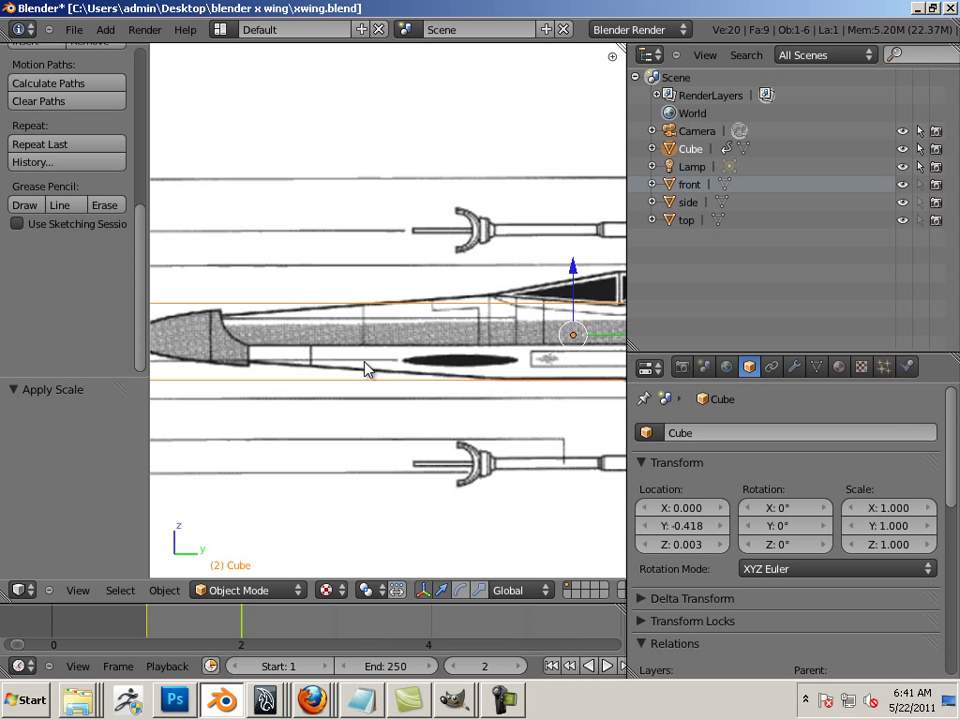
shift+middle_drag(504, 339, 468, 372)
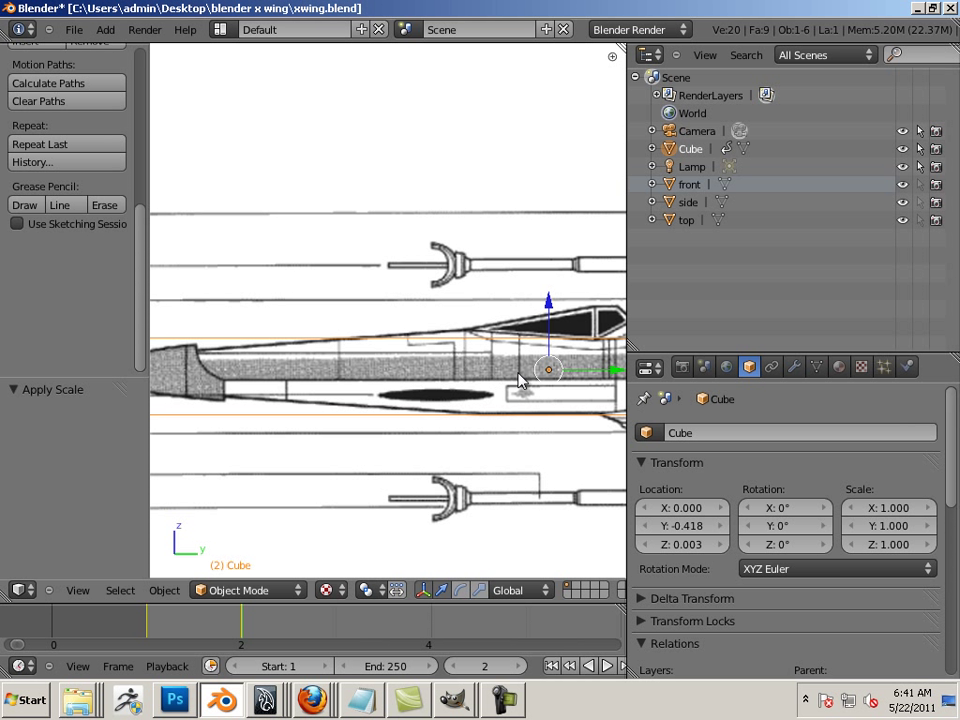
scroll(486, 371, down, 5)
shift+middle_drag(469, 371, 459, 373)
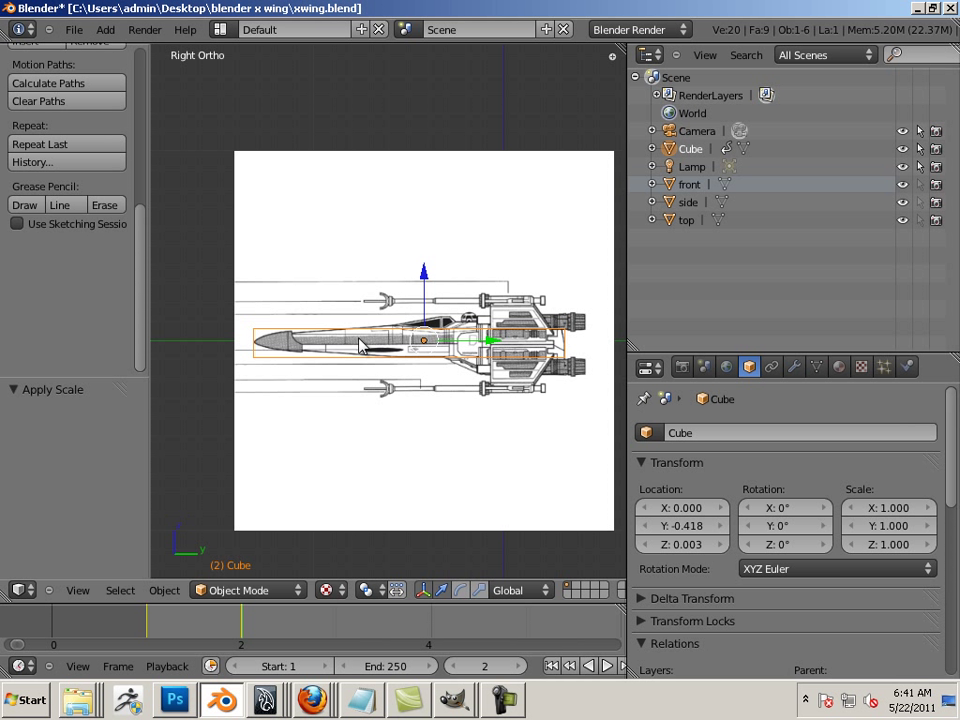
scroll(386, 380, up, 1)
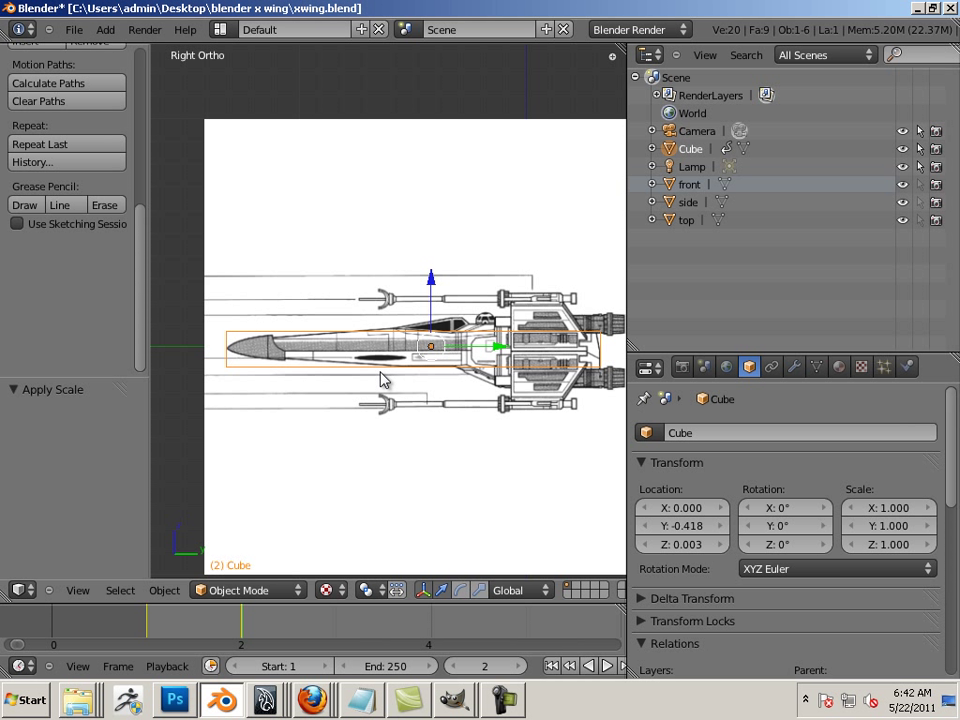
Enter Edit Mode on the fuselage cube
scroll(383, 385, up, 3)
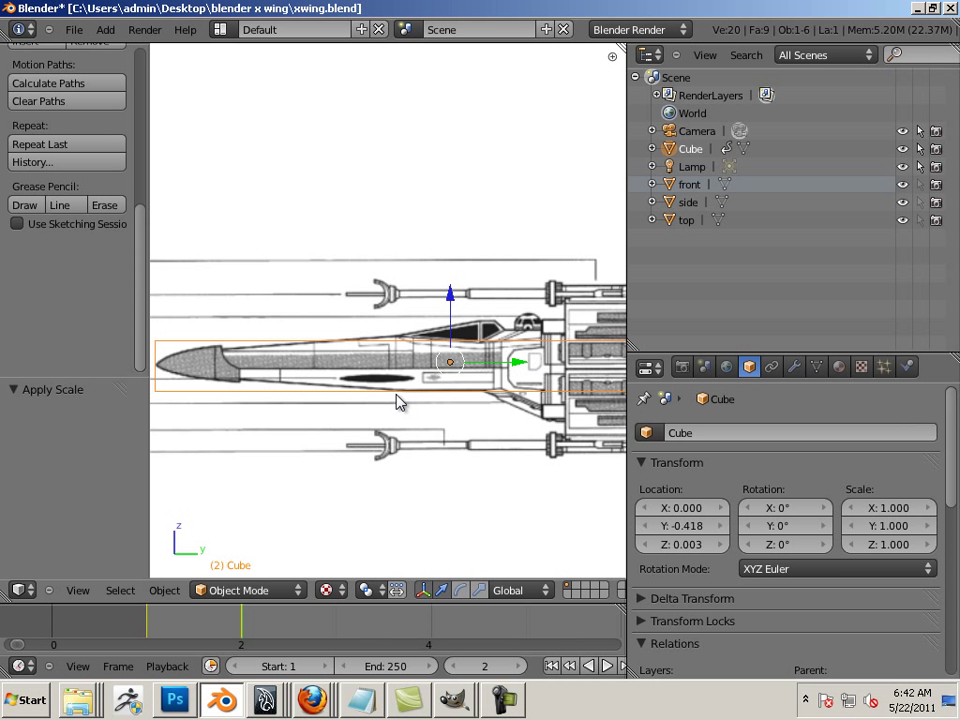
scroll(393, 401, up, 2)
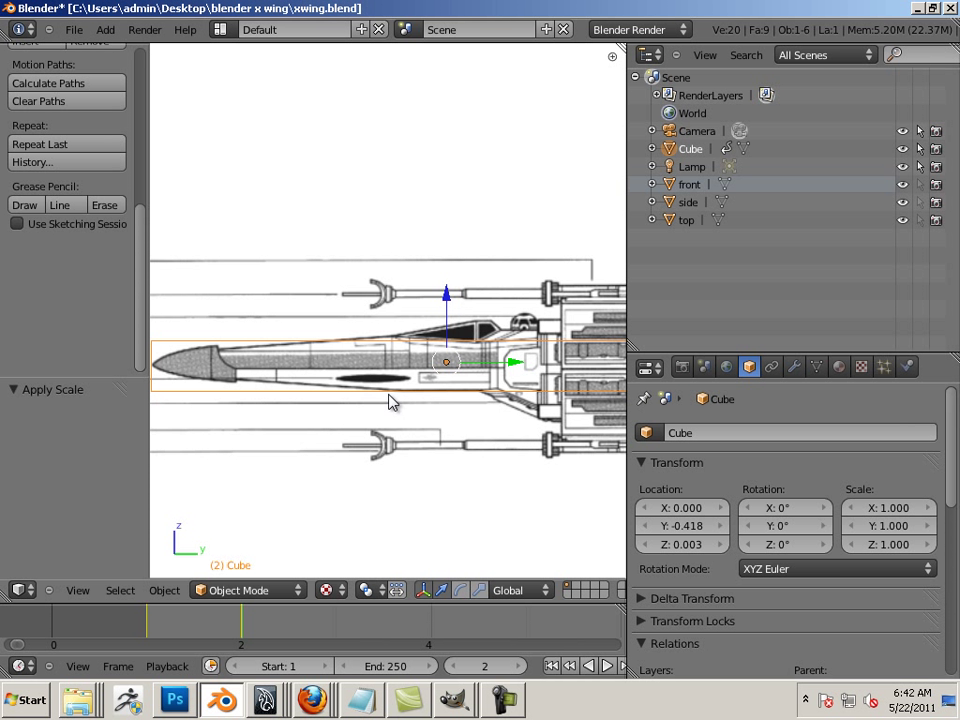
scroll(400, 410, up, 1)
shift+middle_drag(437, 448, 403, 357)
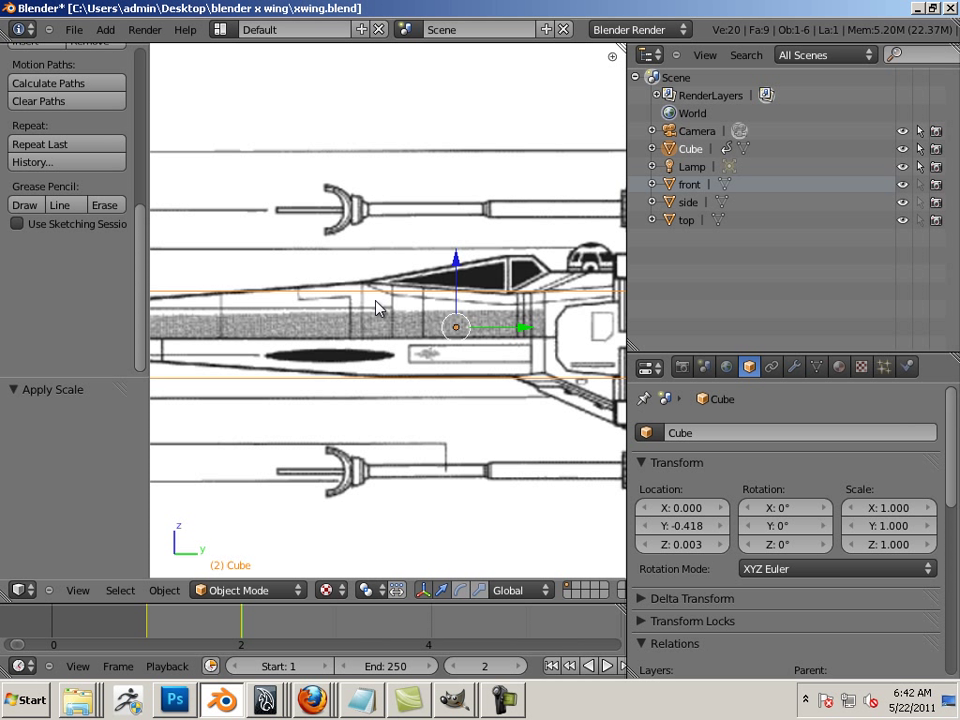
key(Tab)
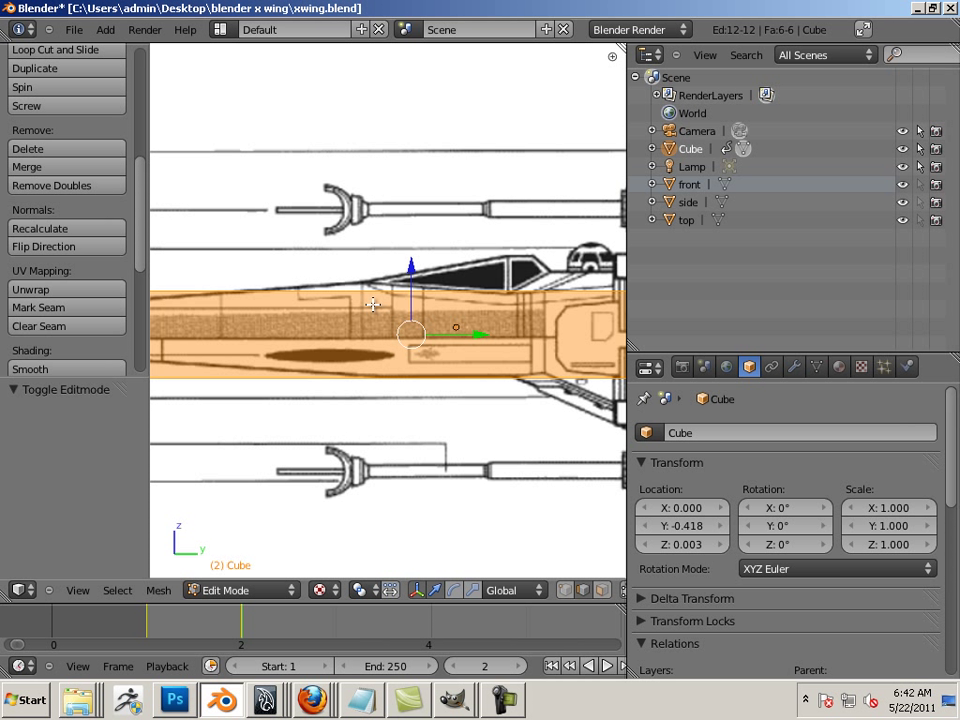
key(ctrl+r)
click(373, 291)
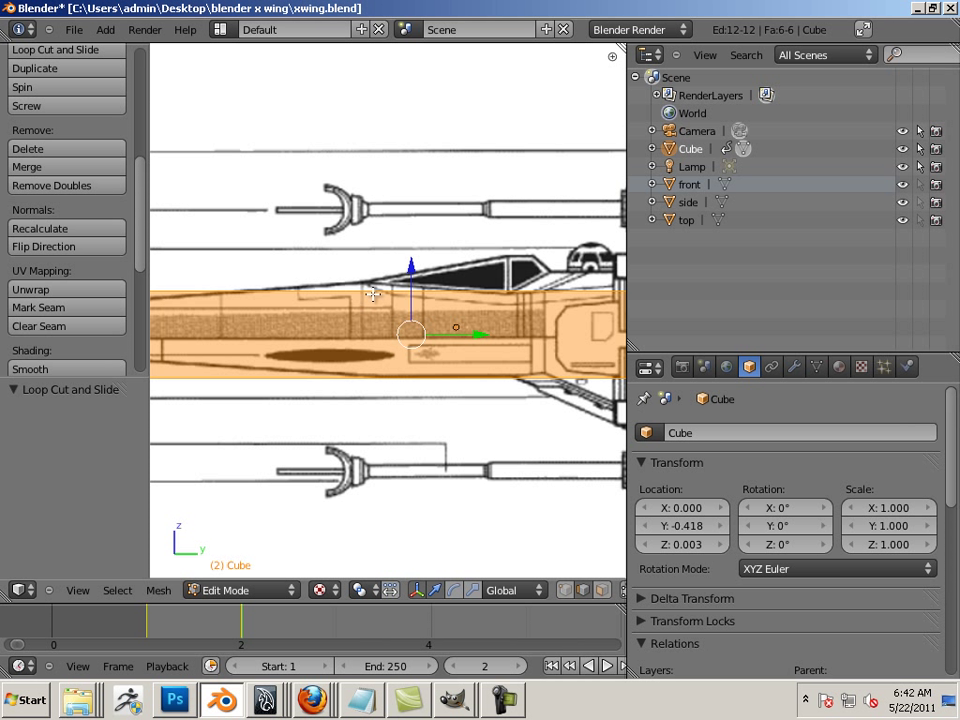
key(r)
right_click(375, 291)
key(ctrl+r)
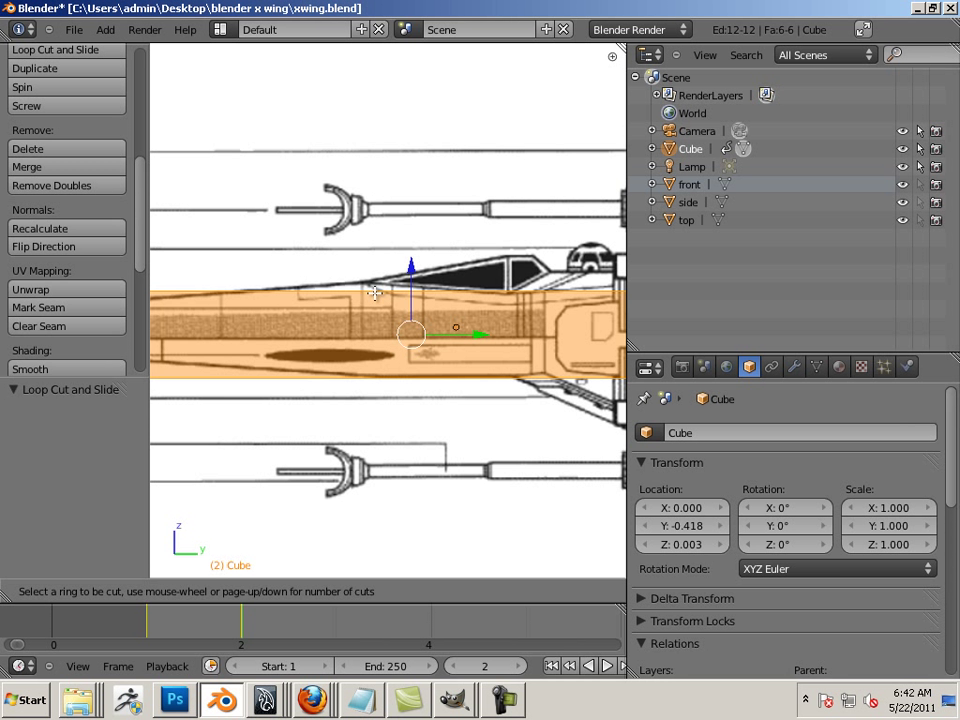
right_click(443, 347)
key(Right)
key(Right)
key(Right)
key(Right)
Add a vertical loop cut around the fuselage cube at the front tip of the cockpit canopy
scroll(537, 378, down, 3)
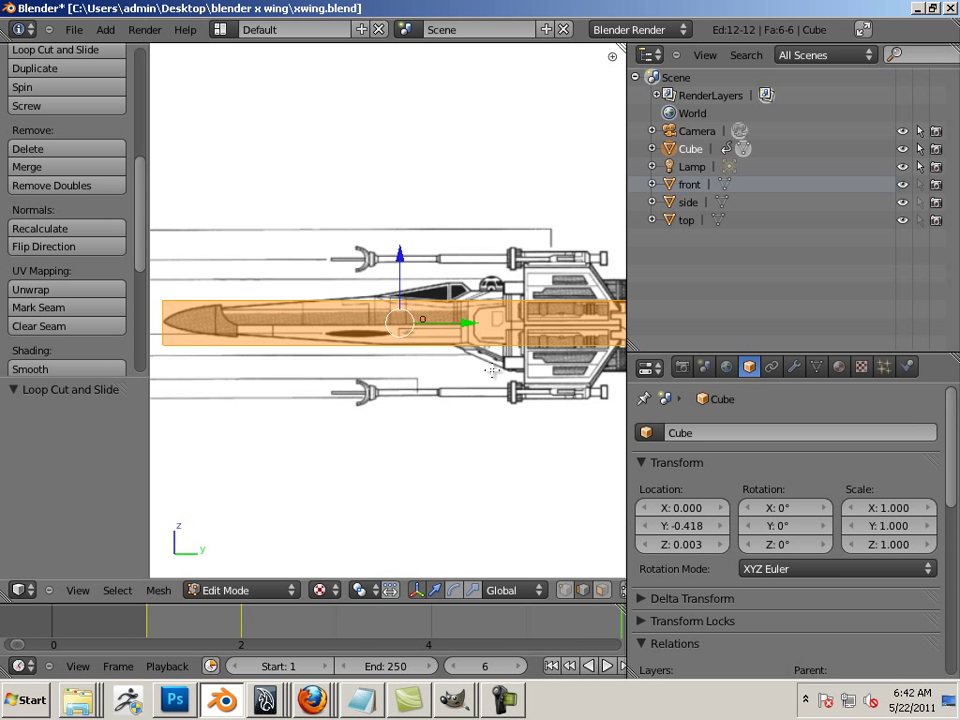
shift+middle_drag(540, 381, 439, 386)
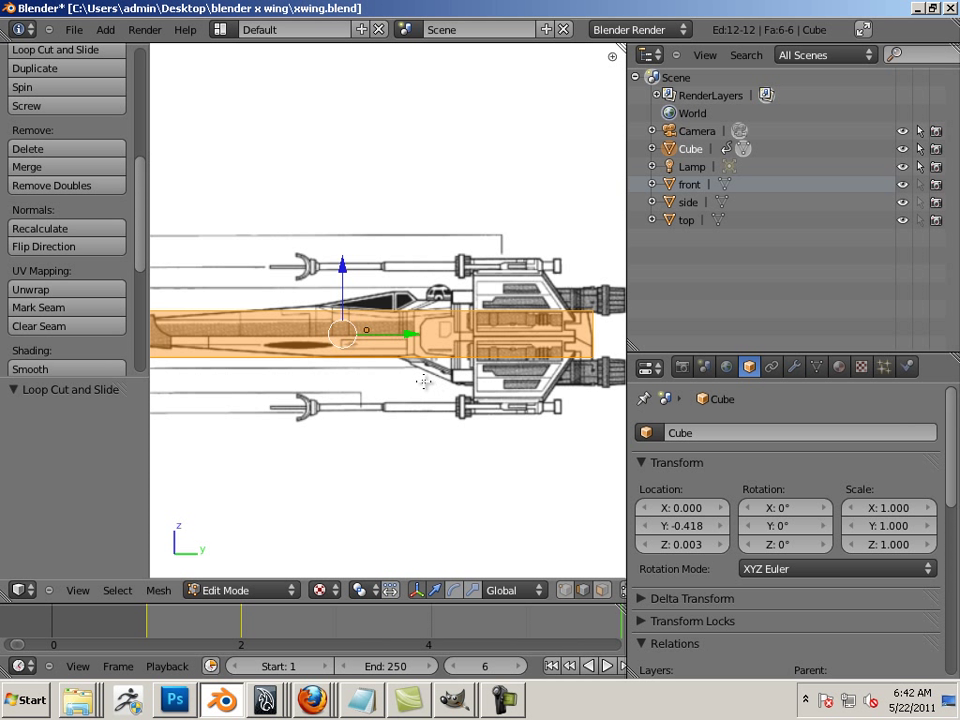
key(ctrl+r)
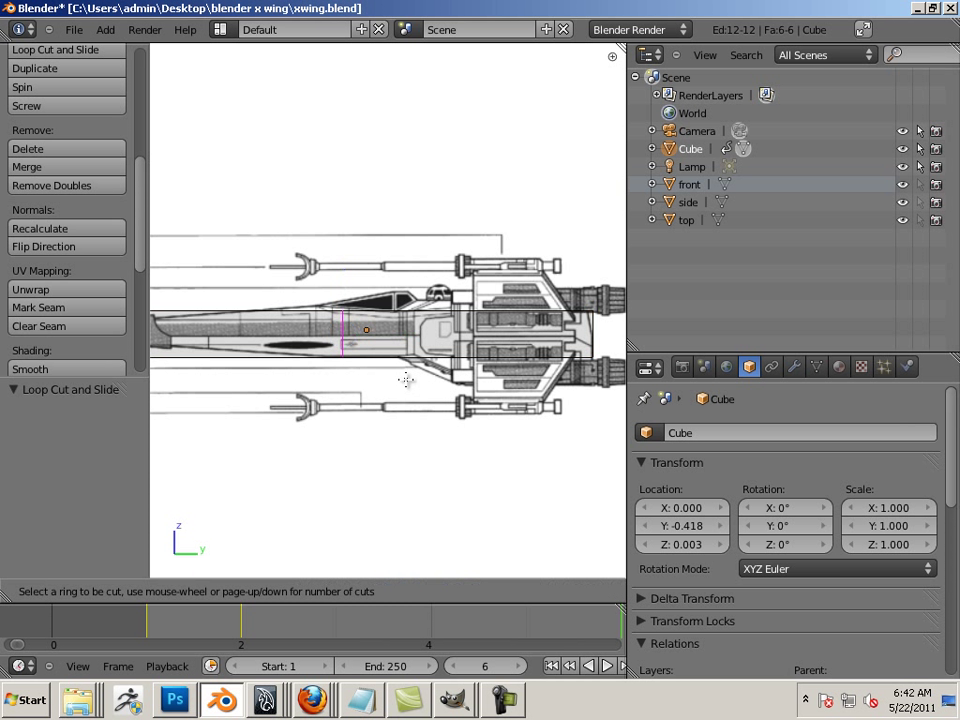
click(350, 345)
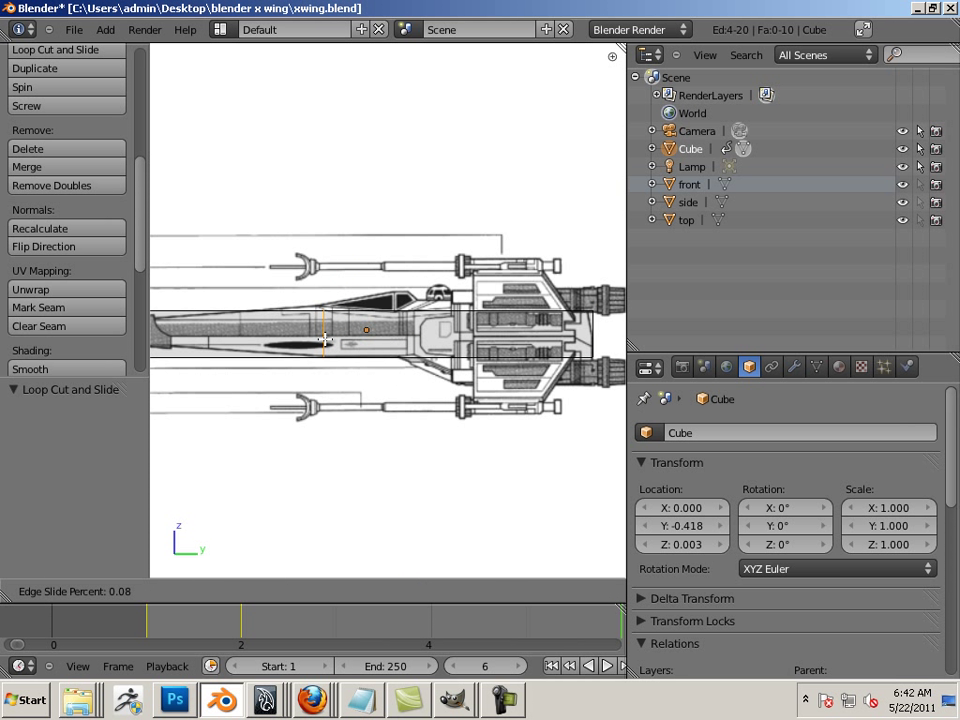
click(322, 340)
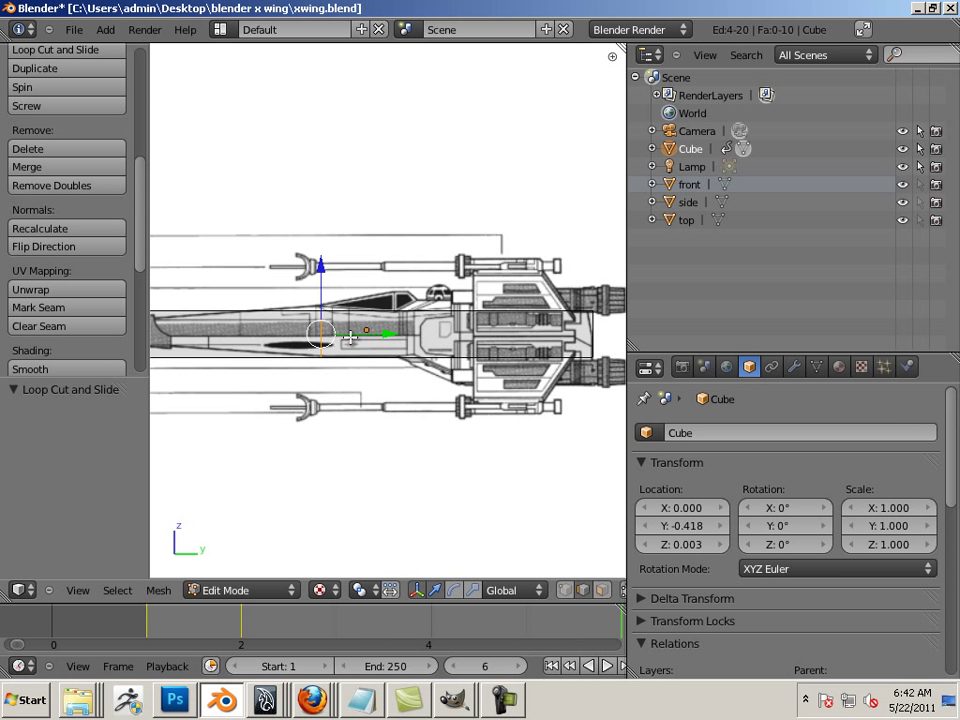
Add two more vertical loop cuts to the cube, one at the canopy's rear frame post and one just behind the cockpit
key(ctrl+r)
click(372, 337)
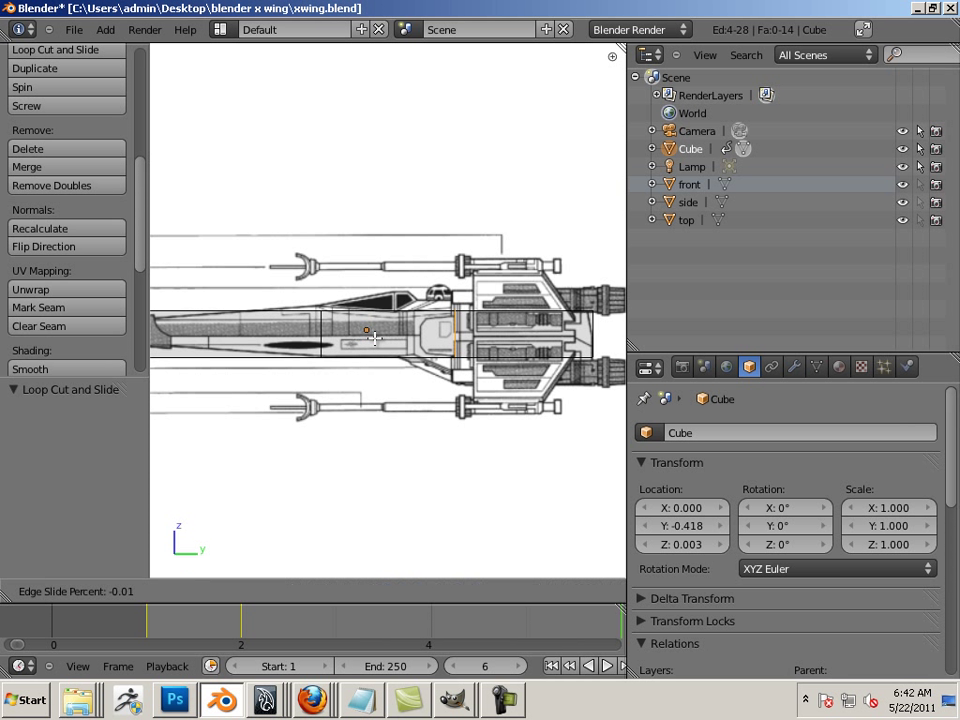
click(316, 327)
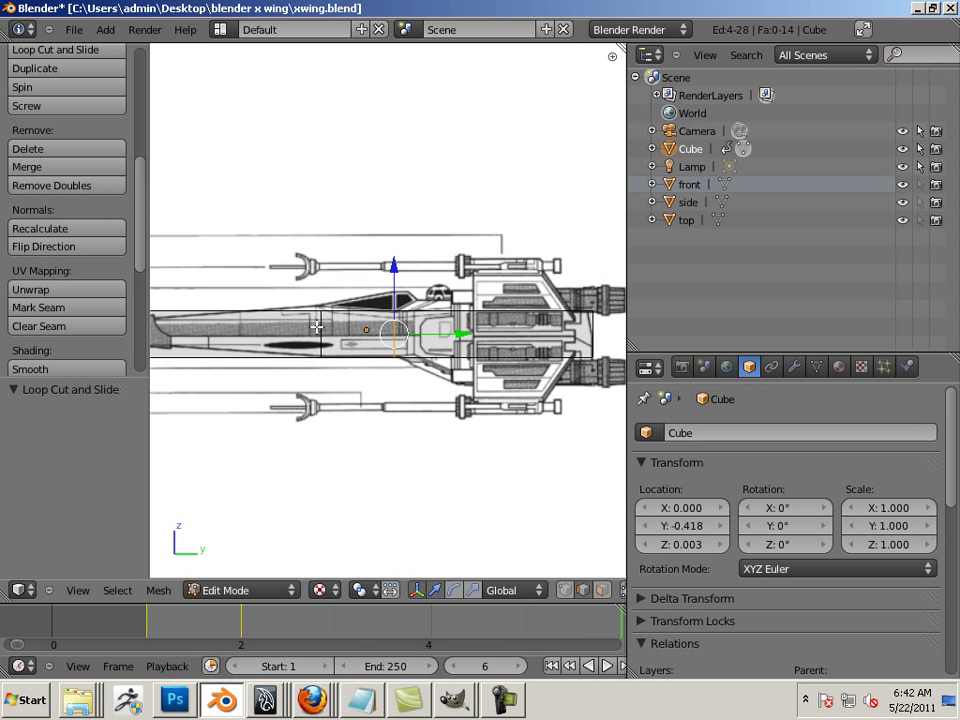
key(ctrl+r)
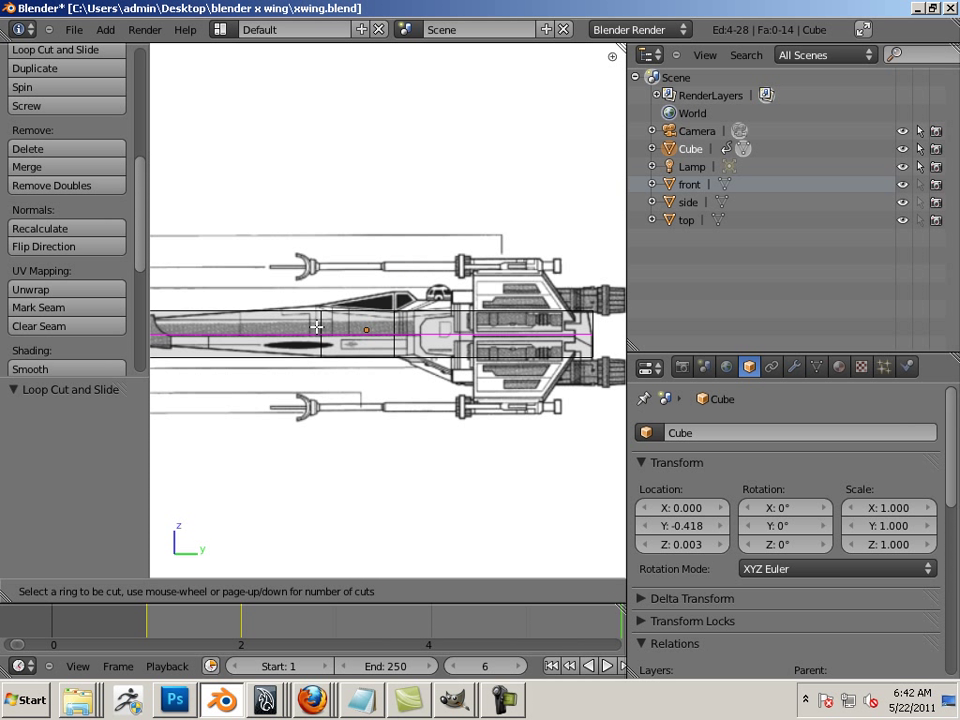
click(370, 324)
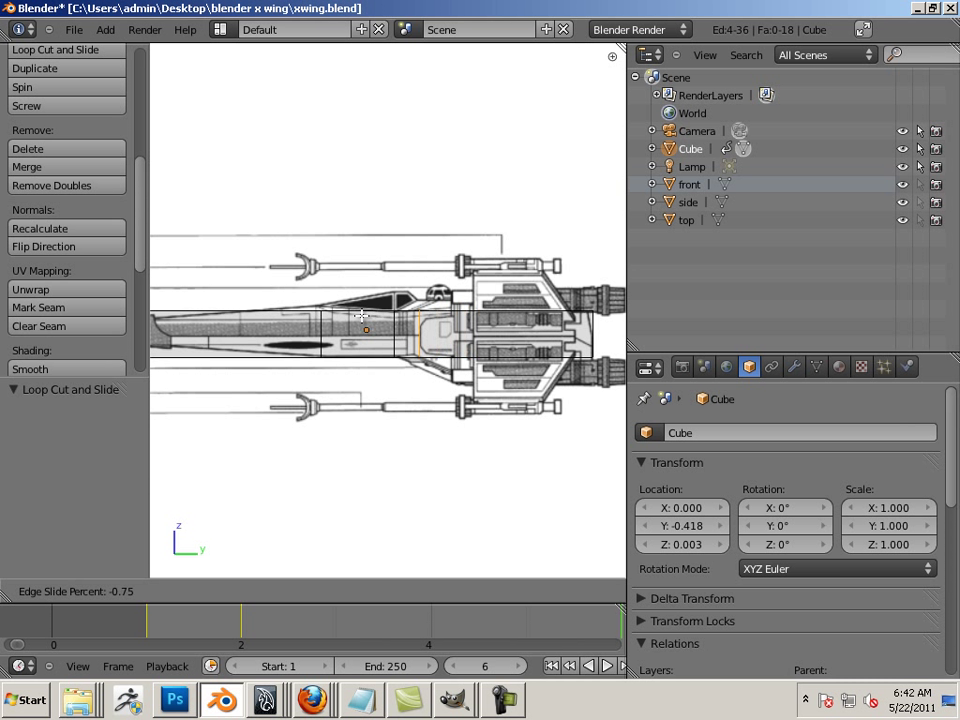
click(361, 316)
Add a vertical loop cut where the nose cone's rear edge meets the fuselage
shift+middle_drag(263, 332, 373, 329)
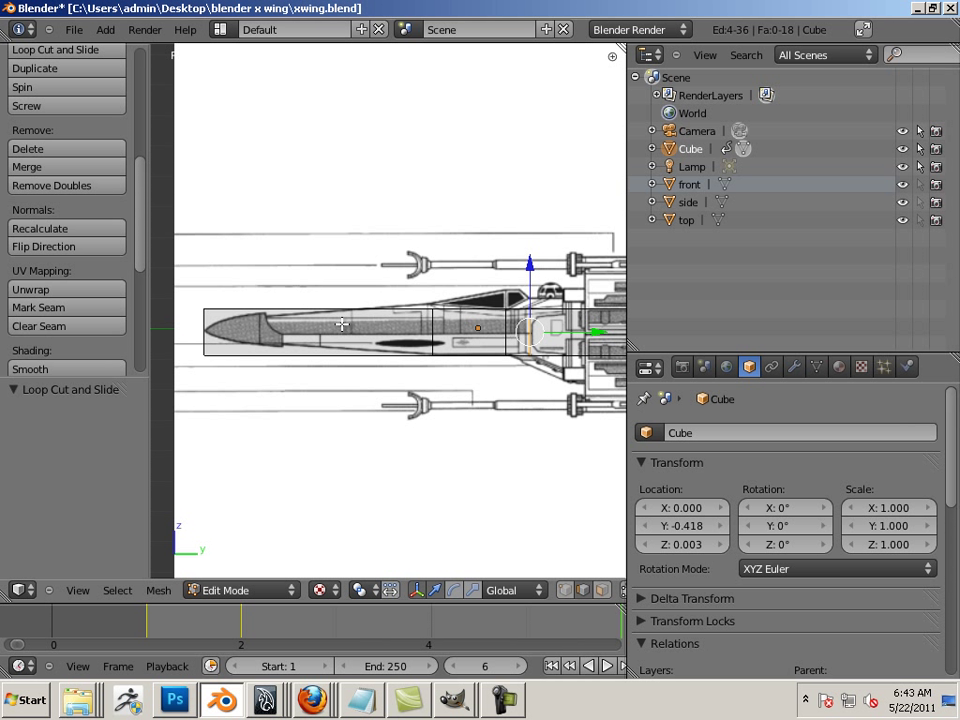
key(ctrl+r)
click(334, 325)
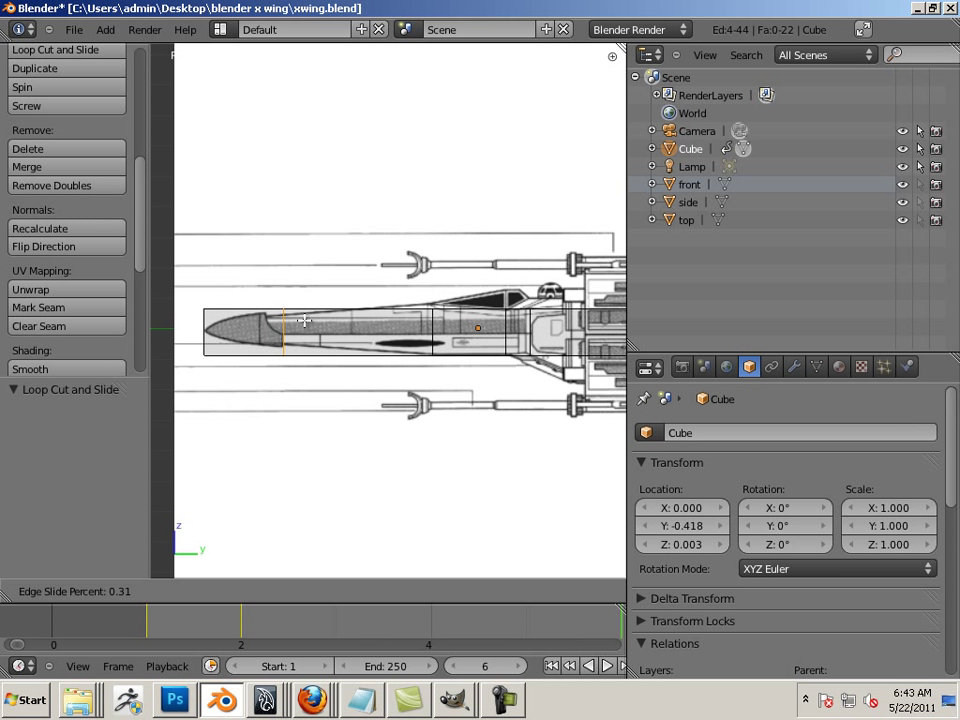
click(304, 320)
Switch to vertex selection and raise the top vertices just behind the cockpit by about 0.036 along Z to the blueprint outline
ctrl+scroll(304, 320, down, 2)
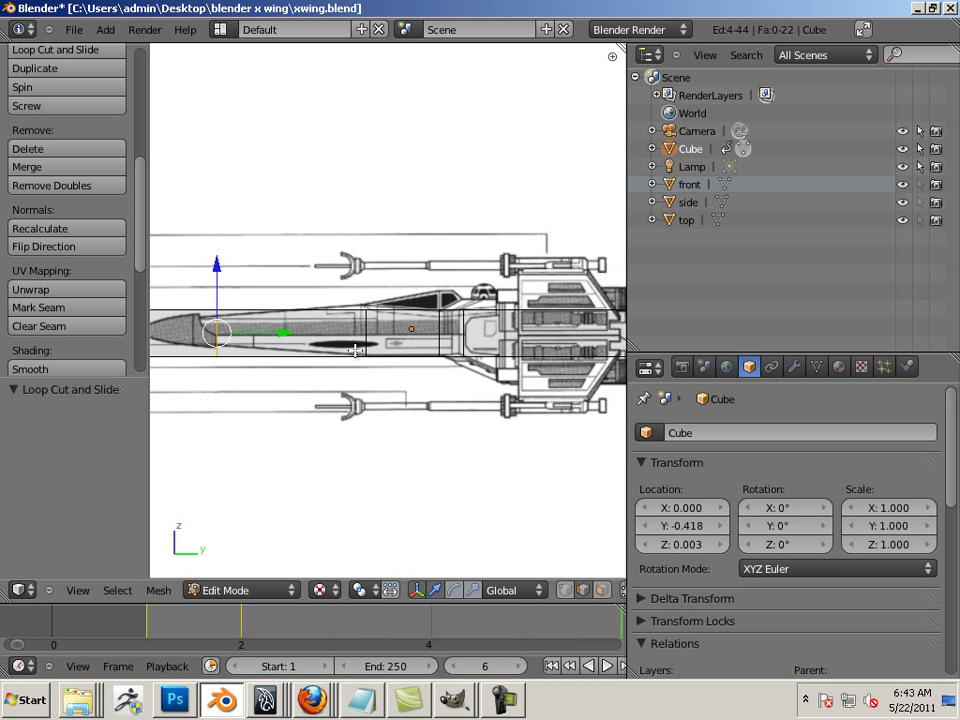
scroll(336, 351, up, 2)
ctrl+scroll(425, 412, down, 3)
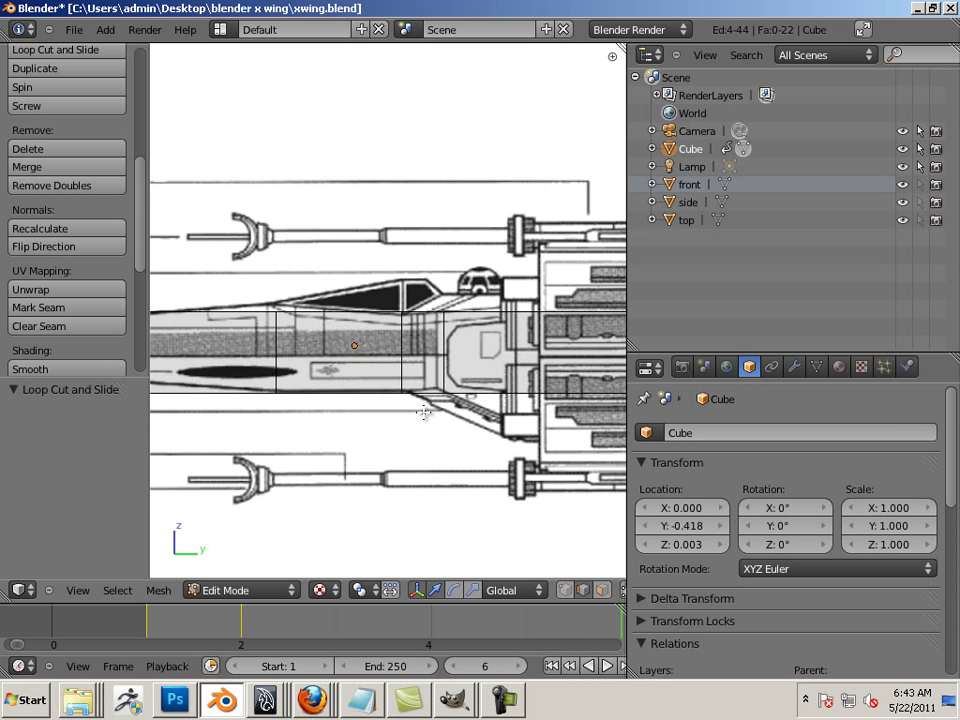
scroll(426, 411, up, 3)
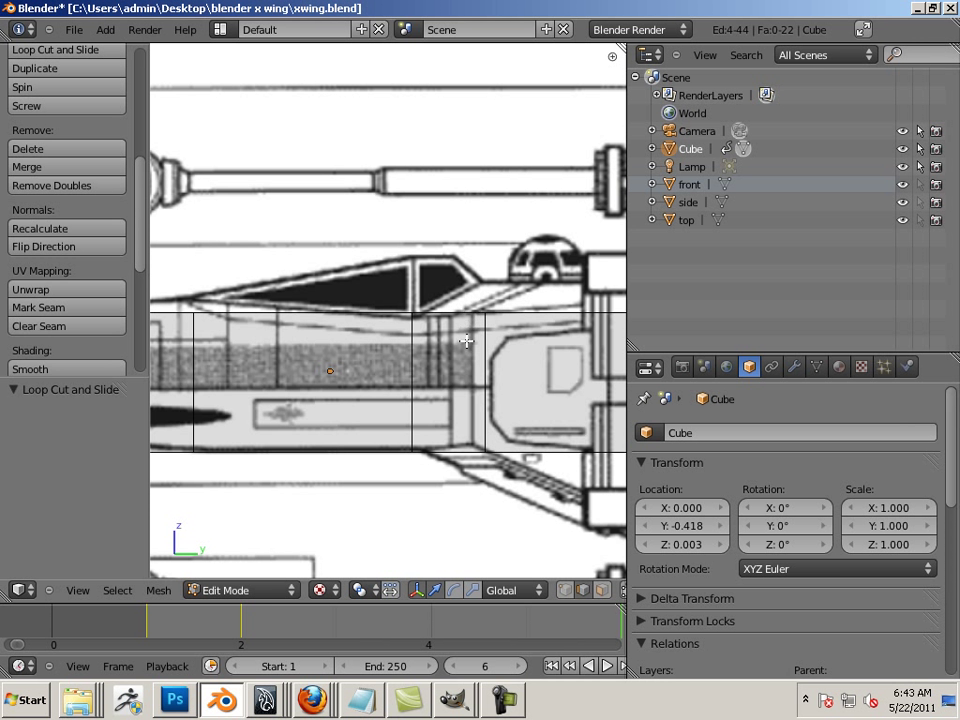
key(Tab)
key(Tab)
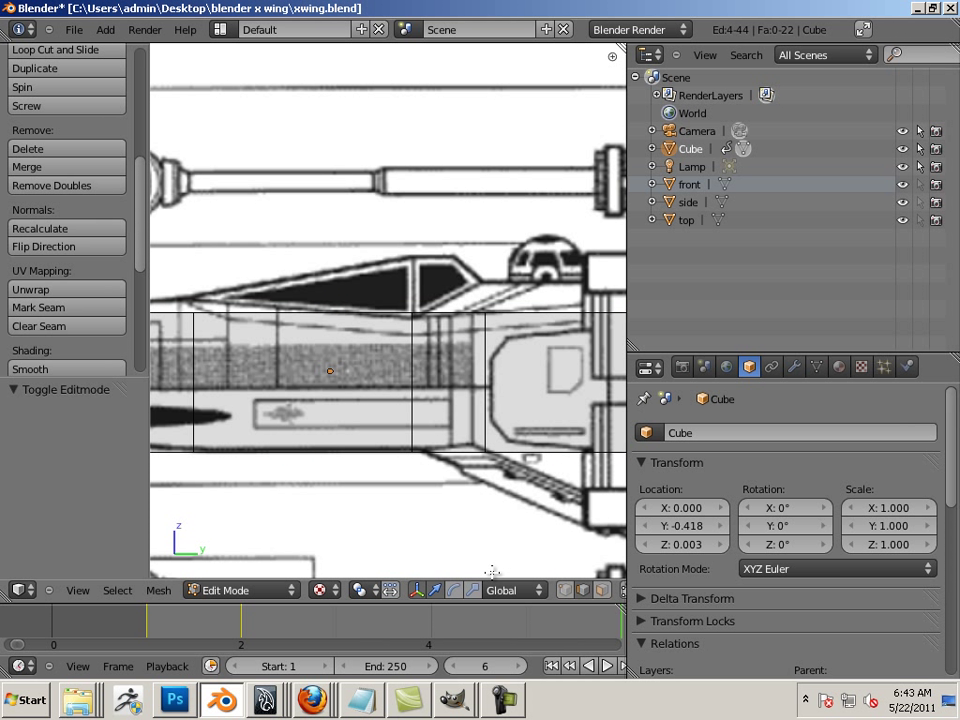
click(565, 590)
right_click(474, 333)
key(g)
key(z)
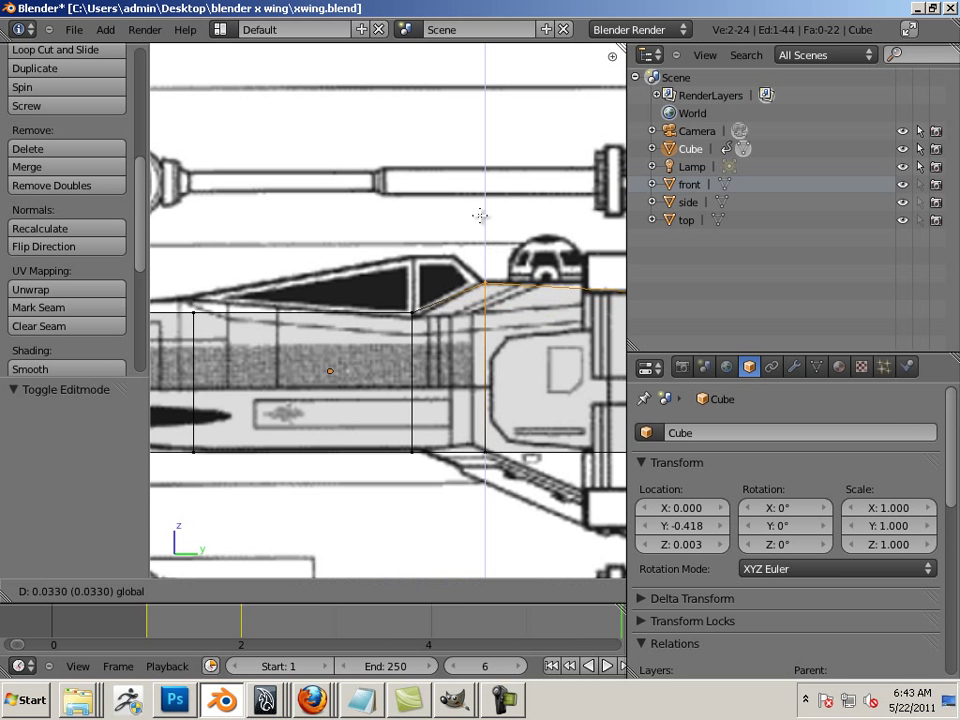
click(480, 212)
Lower the top vertices at the canopy's rear frame post by 0.004 and raise those at the canopy's front tip by 0.015 along Z
shift+middle_drag(296, 329, 424, 294)
right_click(444, 302)
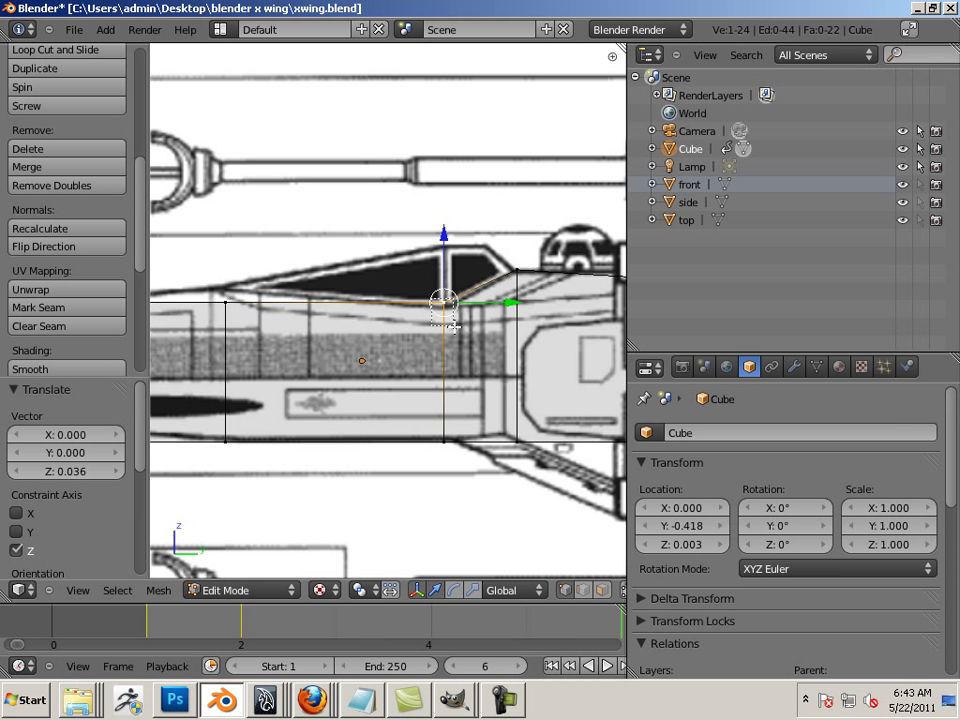
drag(444, 246, 443, 250)
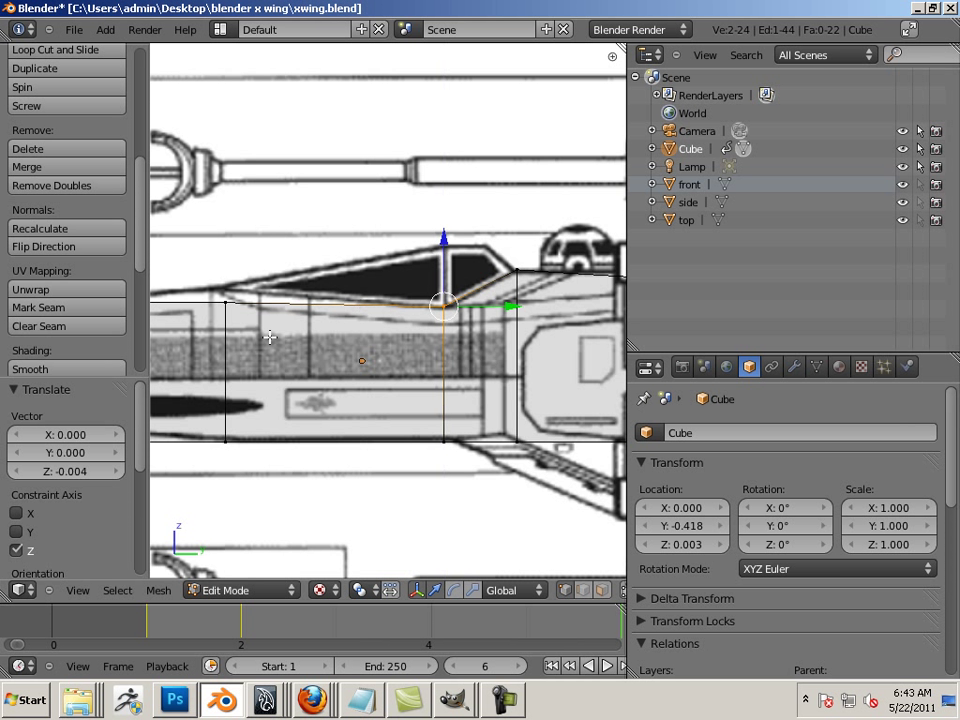
shift+middle_drag(268, 306, 356, 306)
right_click(312, 304)
key(g)
key(z)
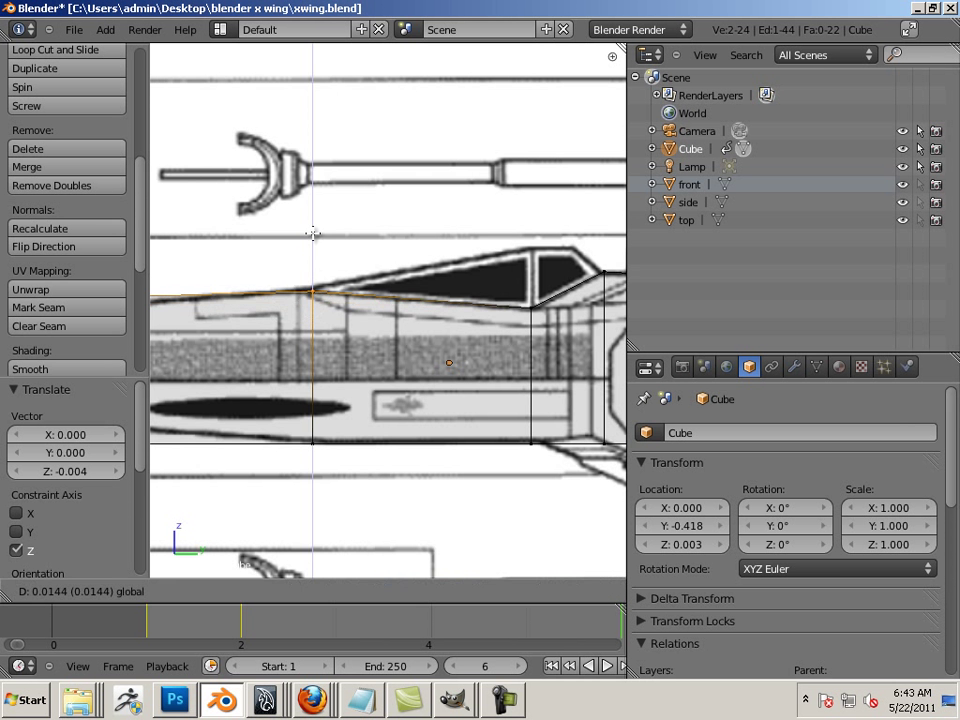
click(313, 234)
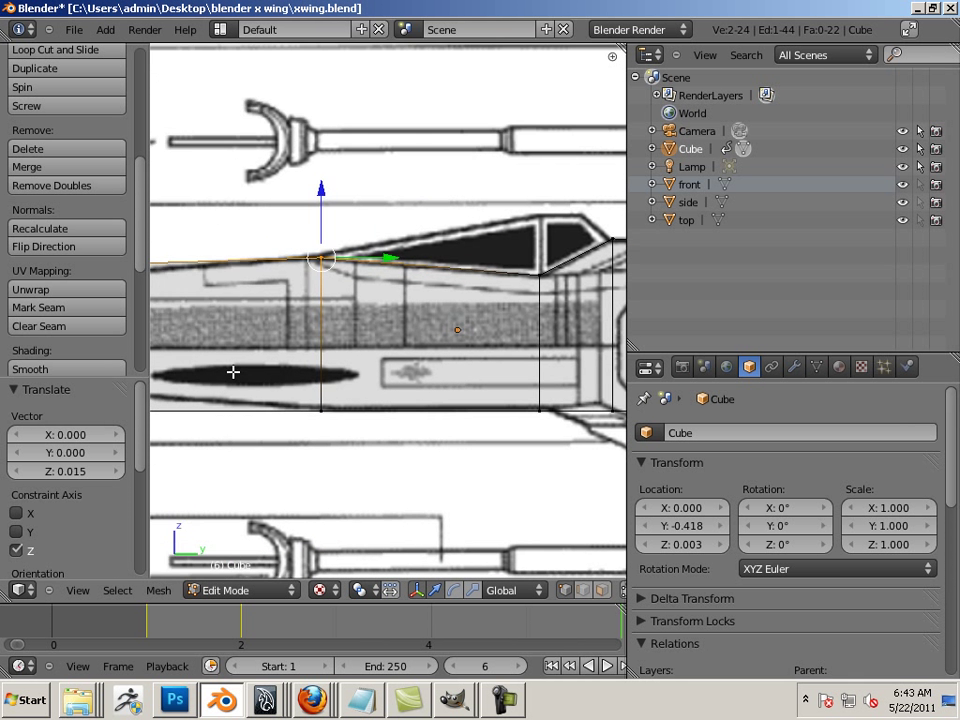
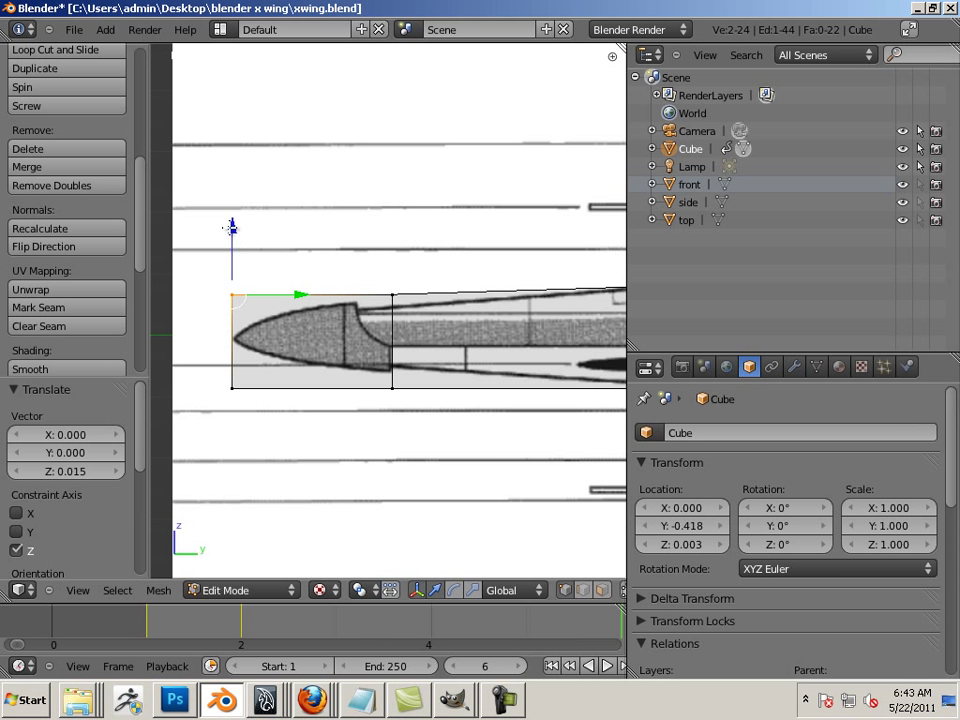
Taper the nose end to the blueprint tip by lowering its top vertices 0.067 and raising its bottom vertices 0.067 along Z
drag(232, 228, 230, 272)
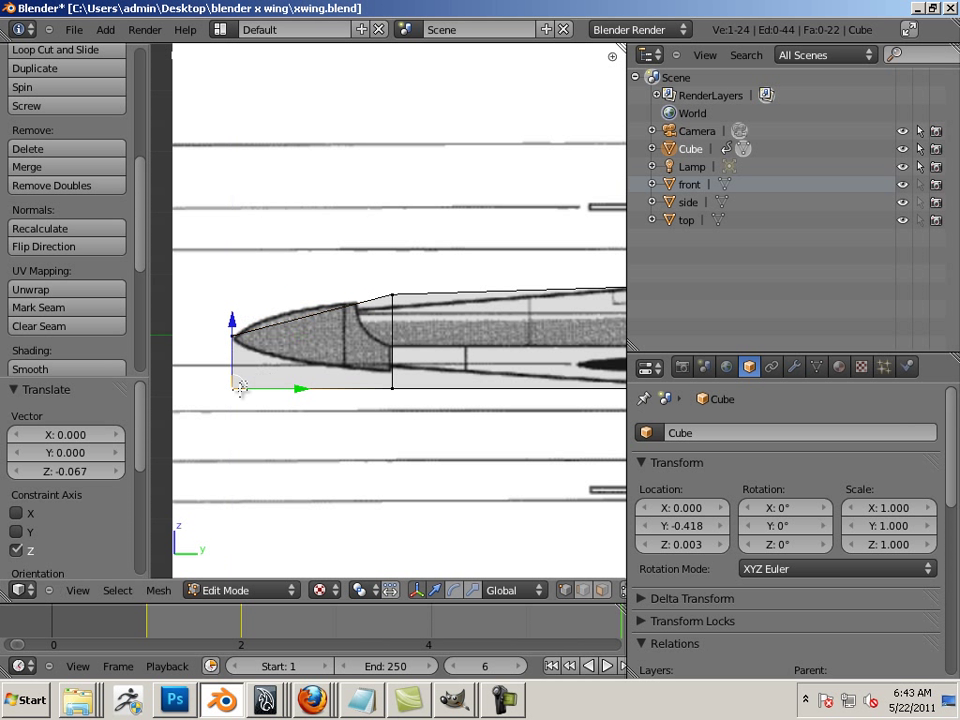
key(e)
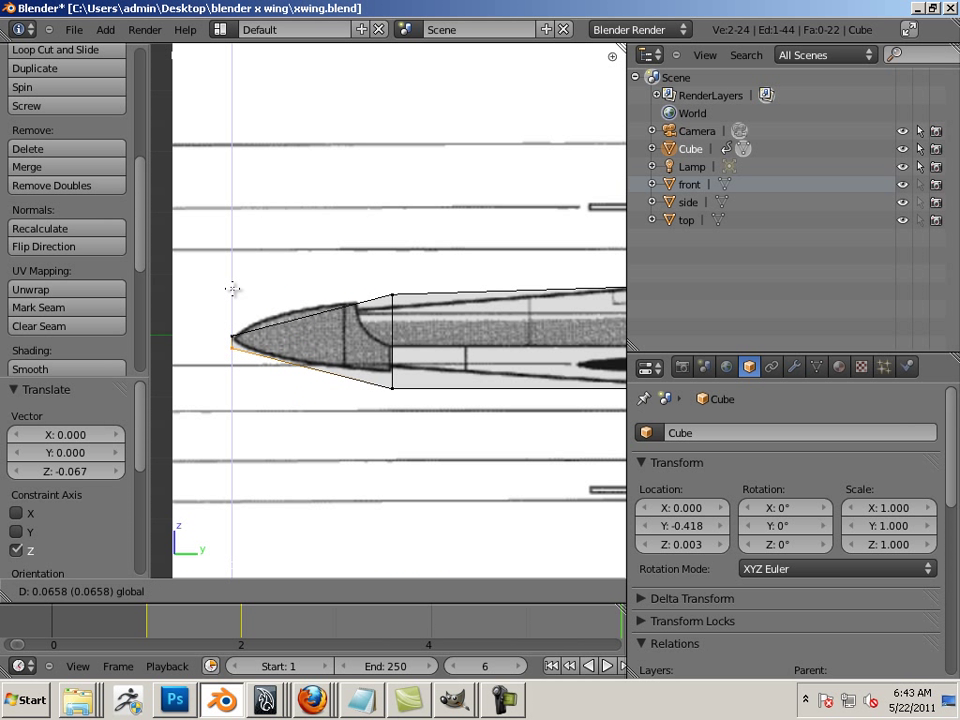
drag(232, 289, 232, 287)
Fit the loop behind the nose cone to the outline, raising its bottom vertices 0.028 and lowering its top vertices 0.017 along Z
ctrl+middle_drag(279, 358, 392, 399)
right_click(437, 476)
key(b)
drag(437, 476, 362, 529)
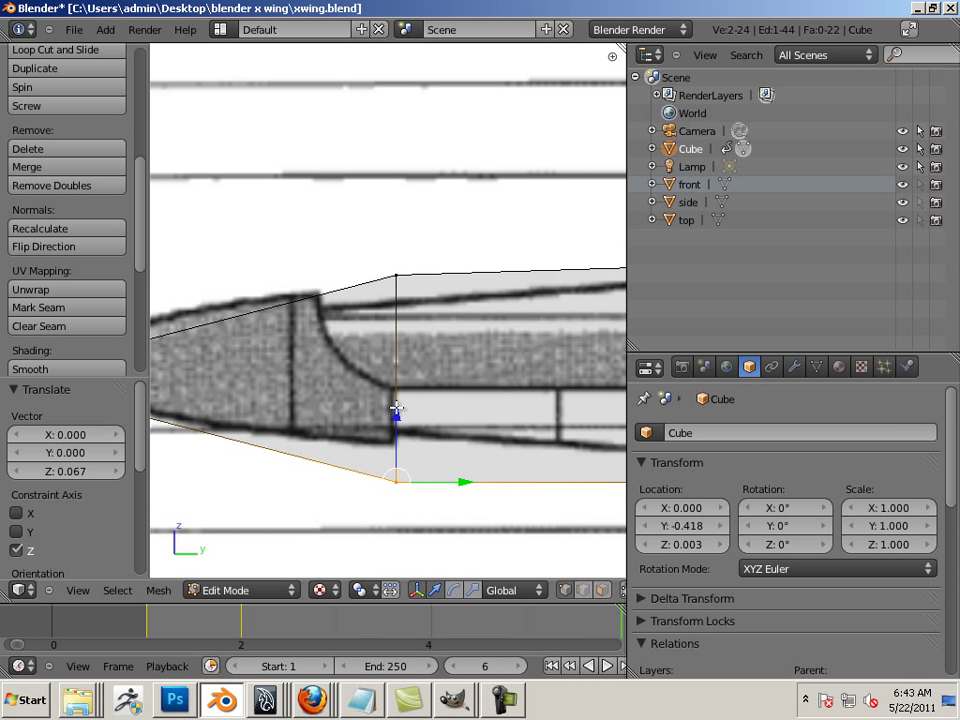
drag(396, 408, 394, 368)
right_click(371, 293)
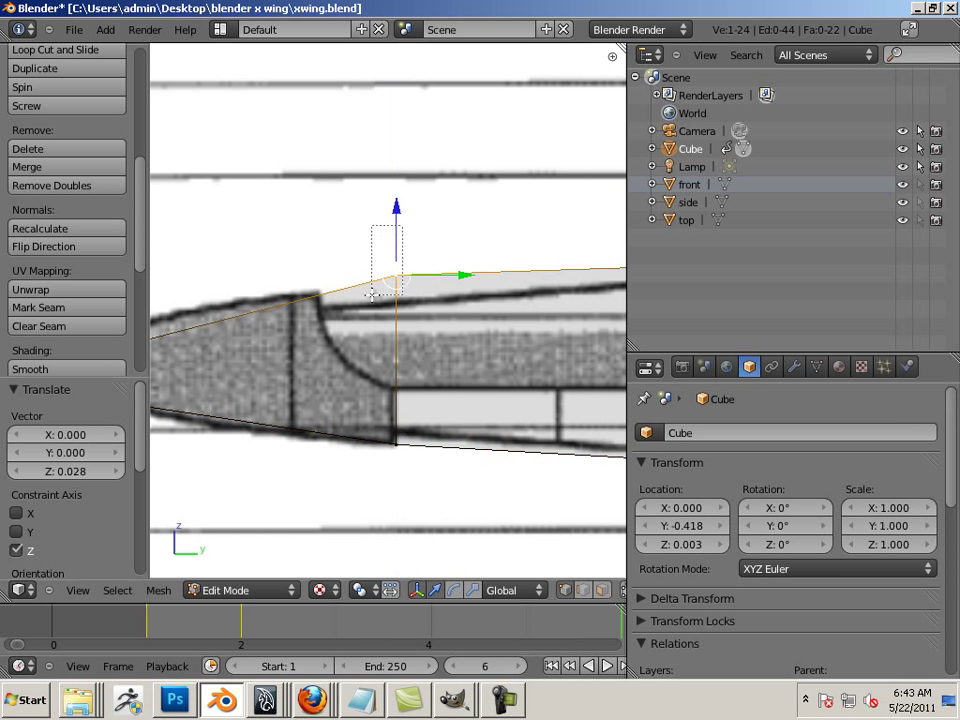
drag(396, 227, 390, 250)
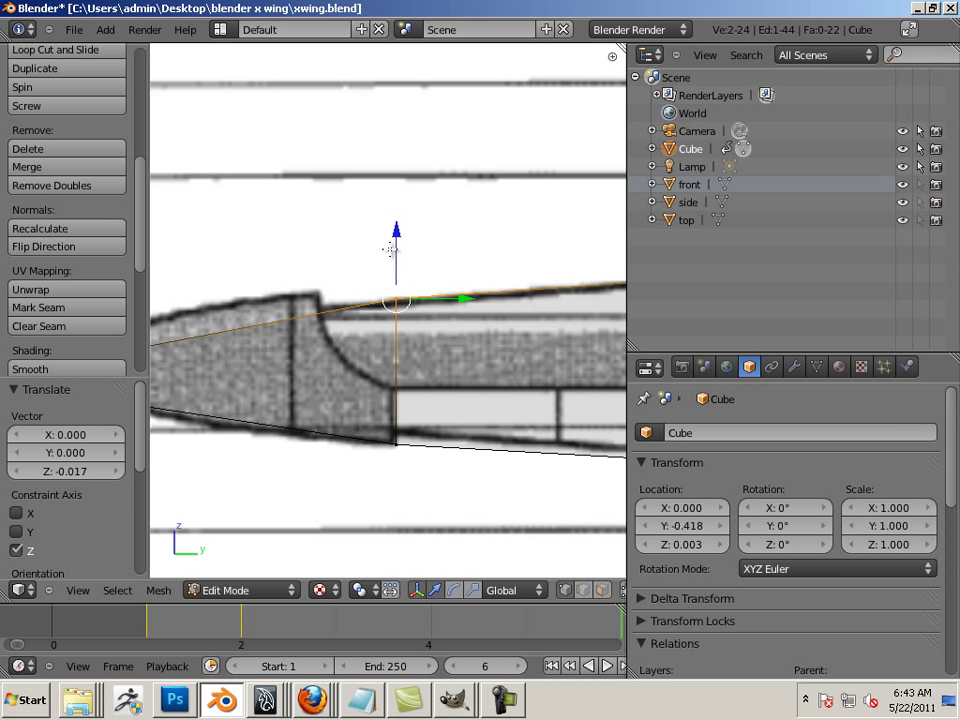
Add a loop cut between the nose tip and the loop behind it, sliding it to the nose cone's upper rear edge
shift+middle_drag(310, 382, 363, 387)
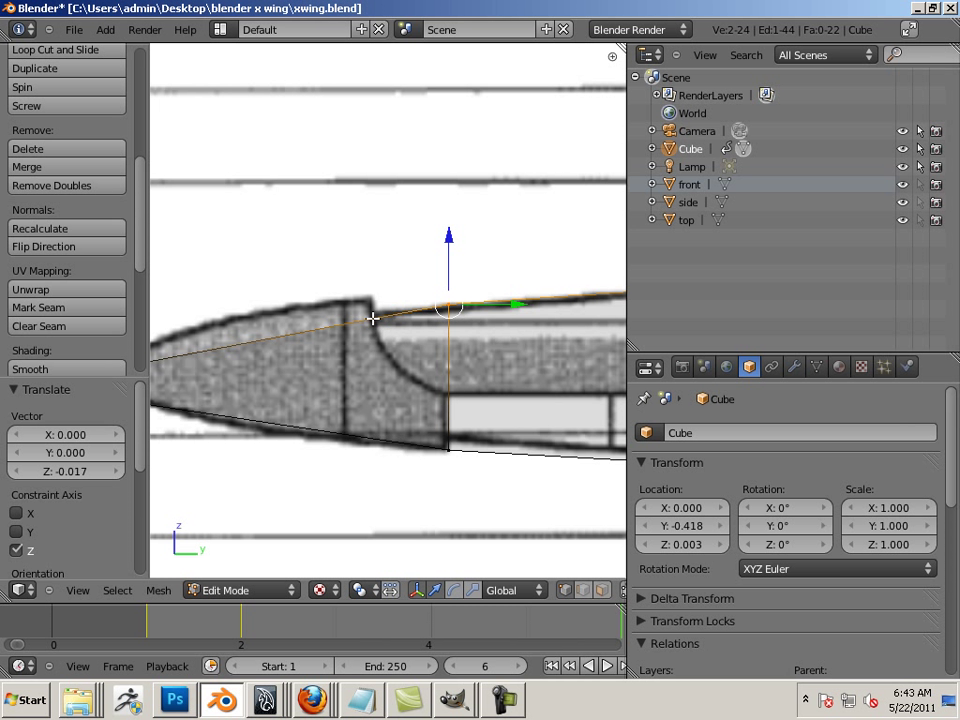
scroll(358, 323, down, 1)
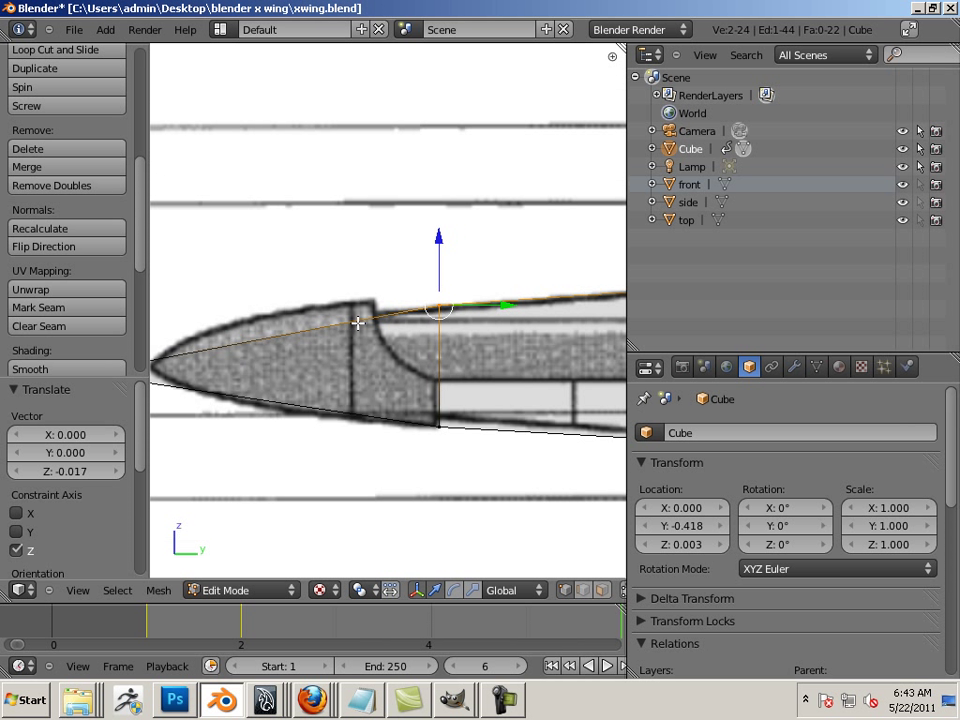
key(ctrl+r)
click(356, 326)
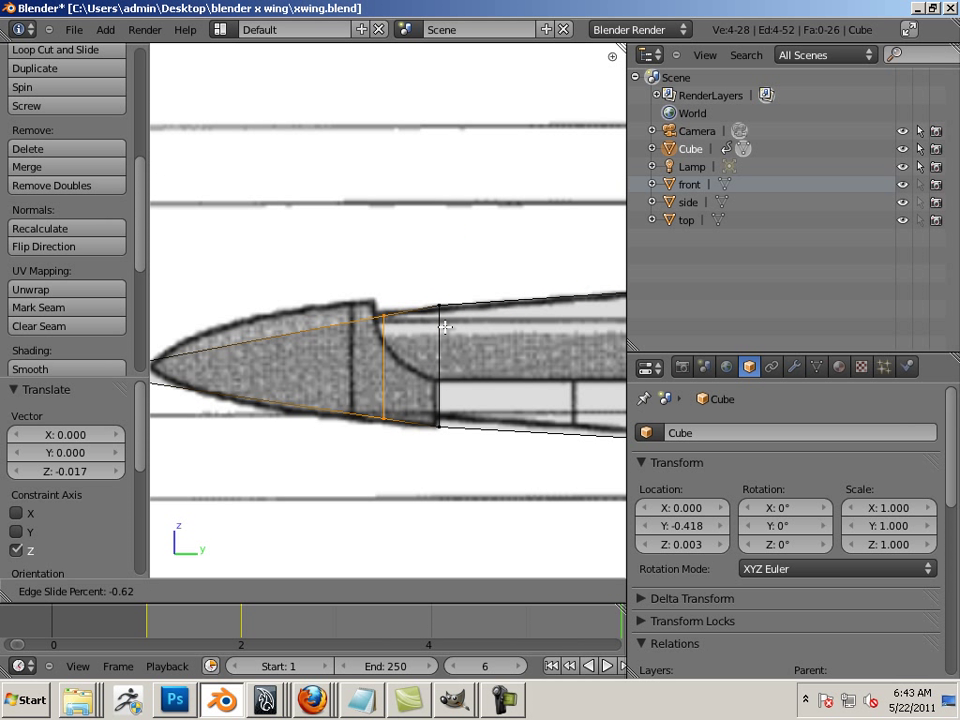
click(439, 328)
Raise the top vertices of the new nose cone loop by 0.004 along Z to the blueprint outline
right_click(418, 292)
key(b)
drag(408, 295, 361, 330)
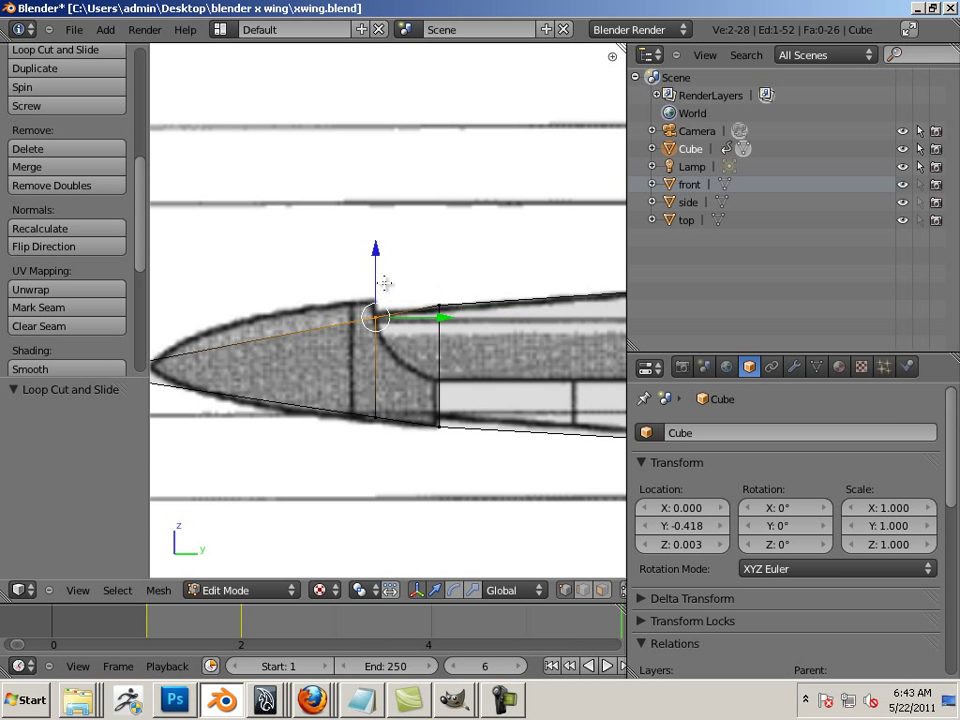
mouse_move(381, 263)
mouse_down()
mouse_move(381, 248)
mouse_move(378, 259)
mouse_up()
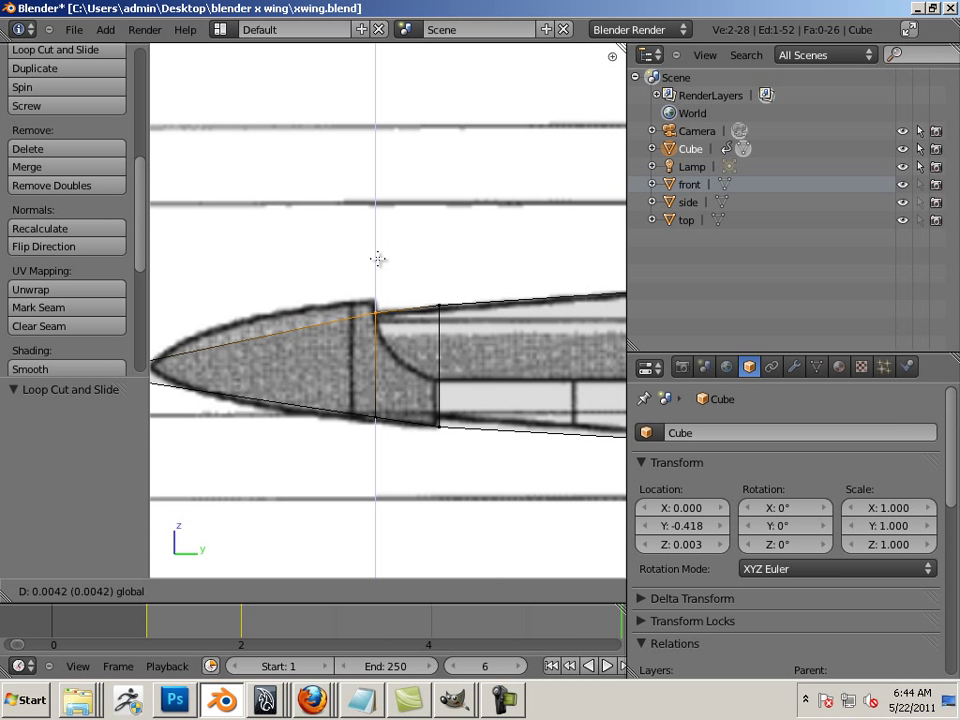
drag(378, 259, 378, 259)
Raise the bottom vertices of the nose tip by 0.008 along Z
shift+middle_drag(403, 461, 420, 454)
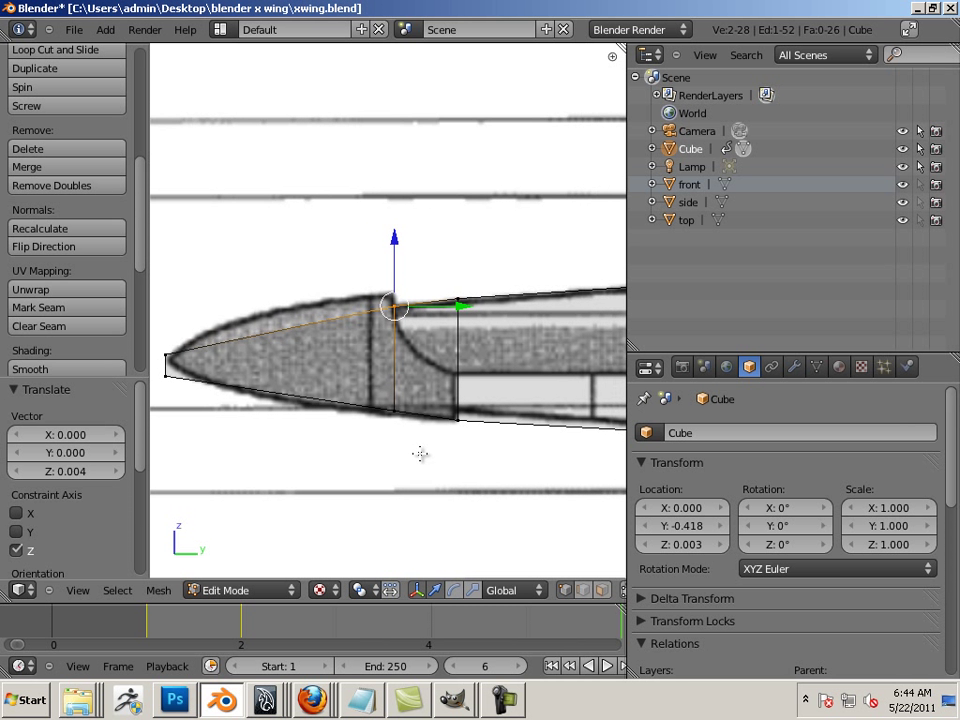
scroll(421, 466, down, 1)
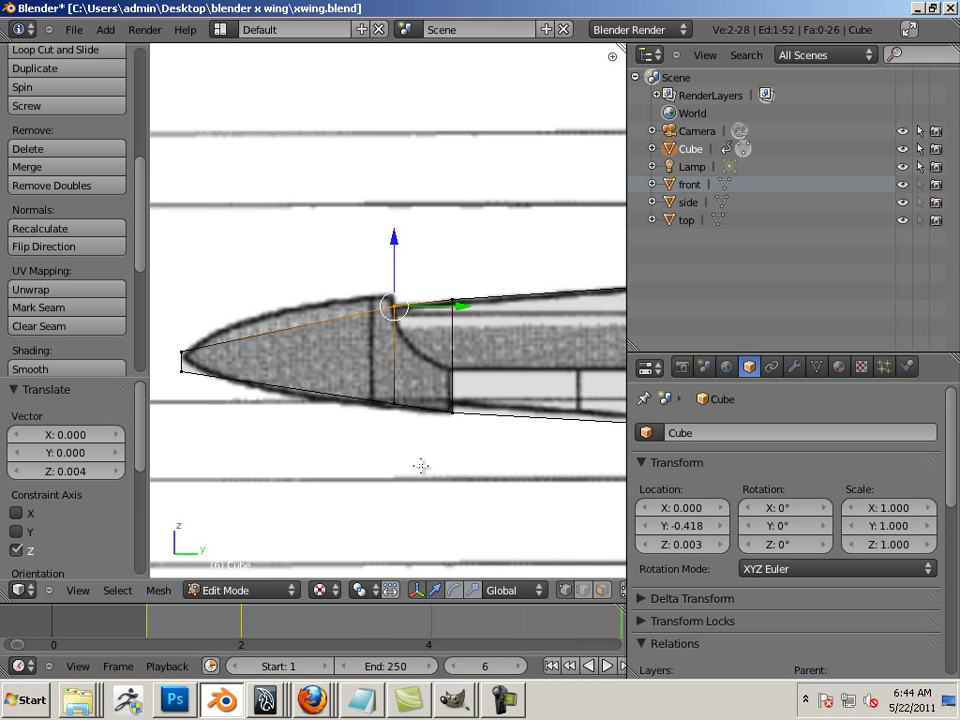
right_click(186, 348)
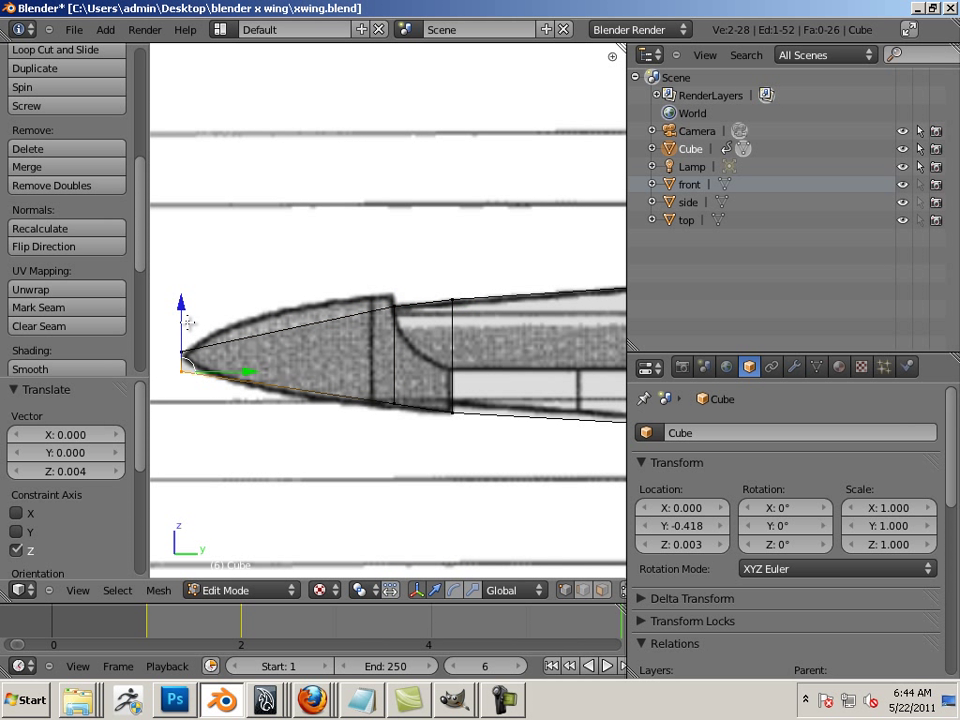
drag(188, 322, 188, 314)
Refine the loop behind the nose cone, lowering its top vertices 0.003 and raising its bottom vertices 0.005 along Z
shift+middle_drag(481, 290, 439, 308)
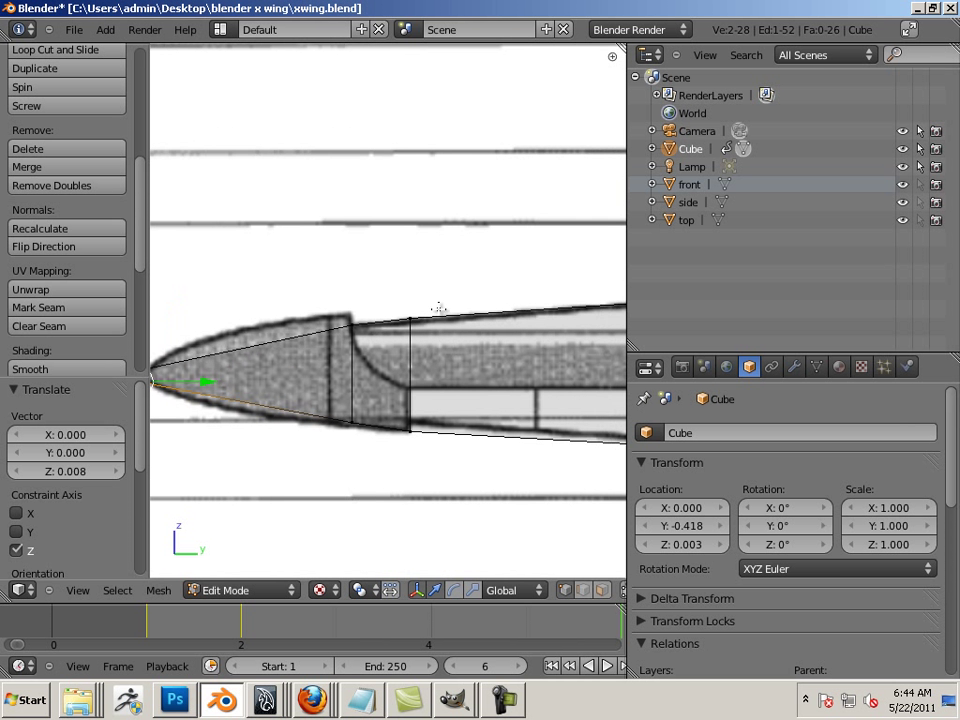
right_click(438, 308)
drag(407, 244, 407, 250)
right_click(416, 425)
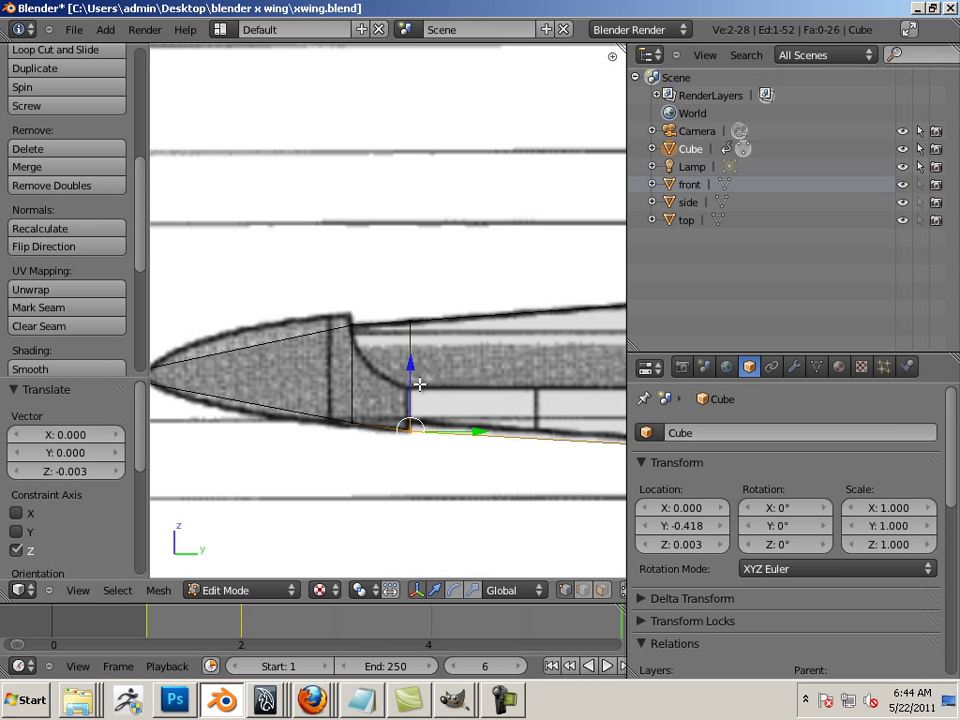
drag(414, 381, 408, 365)
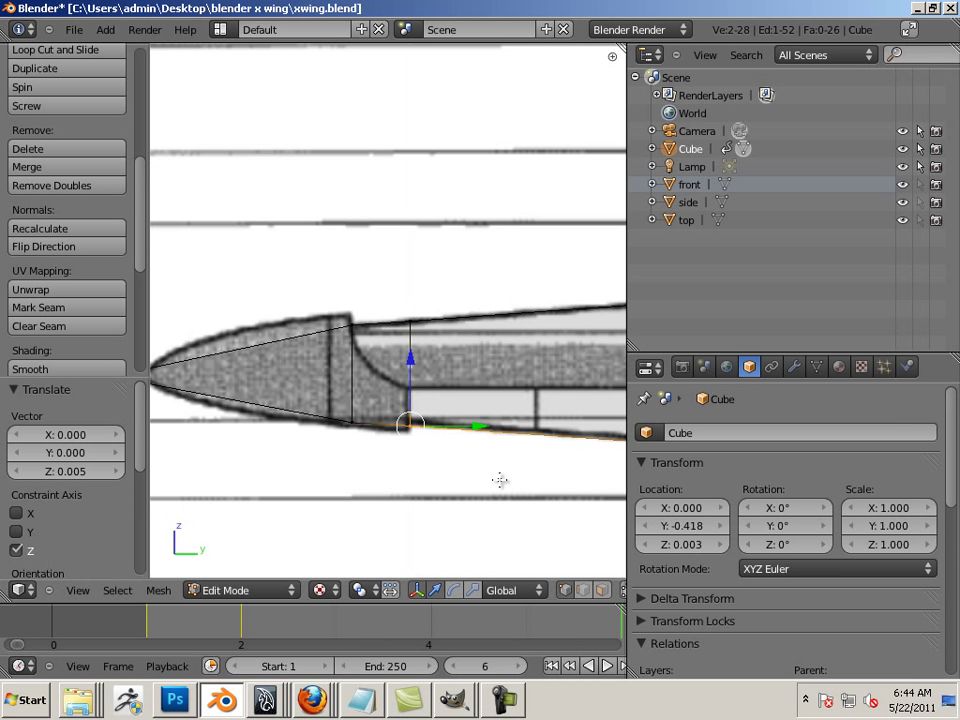
Raise the top vertices at the canopy's front tip by 0.002 along Z
shift+middle_drag(499, 480, 294, 501)
shift+middle_drag(553, 442, 270, 476)
scroll(358, 461, down, 1)
ctrl+scroll(358, 461, down, 2)
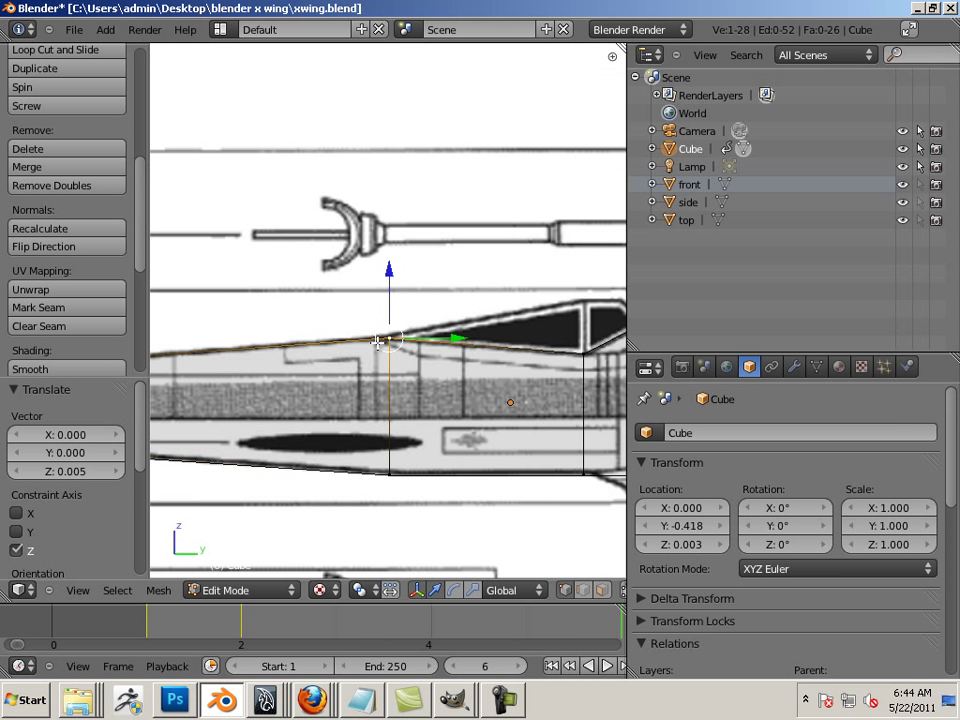
mouse_move(390, 281)
mouse_down()
mouse_move(388, 272)
mouse_move(390, 281)
mouse_up()
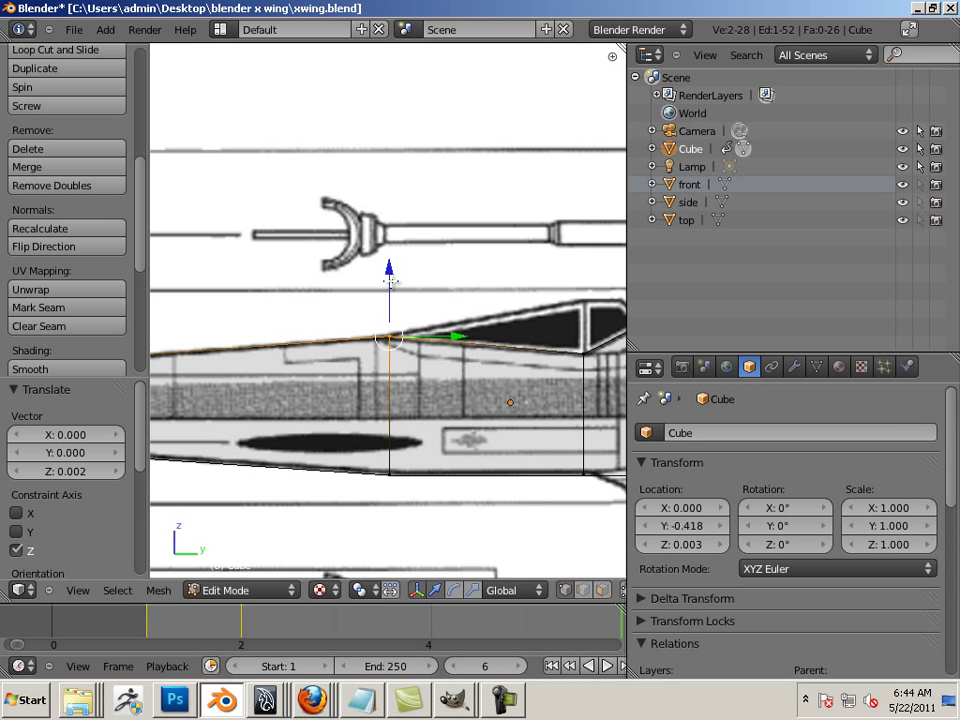
In the top view, narrow the loop at the canopy's front tip to 0.823 along X to match the blueprint
key(KP_7)
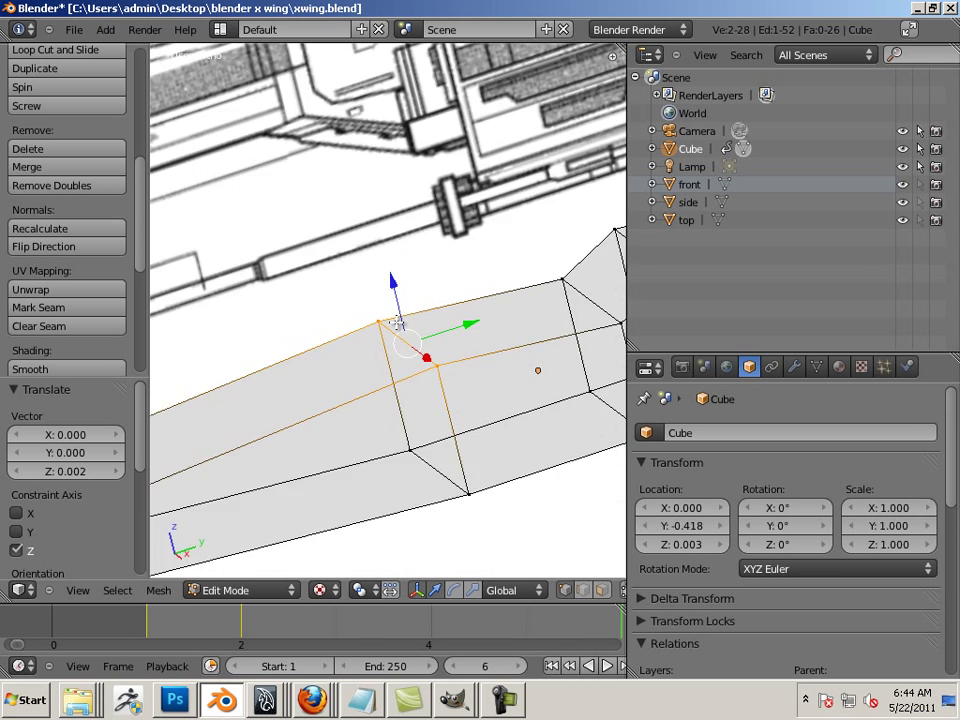
scroll(502, 340, down, 5)
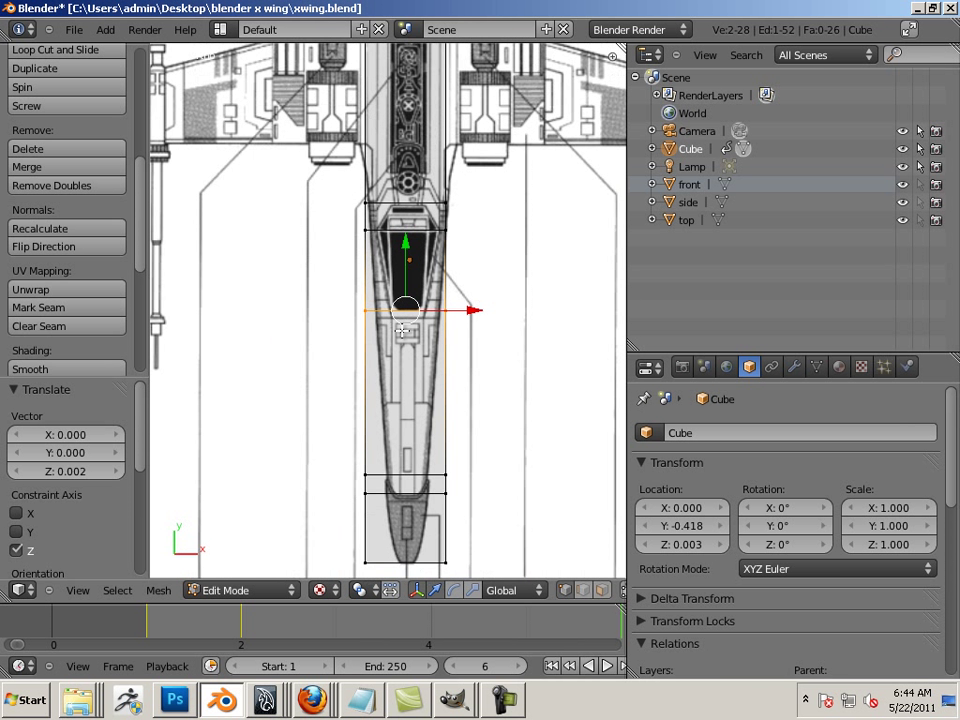
drag(515, 253, 367, 304)
key(ctrl+alt+s)
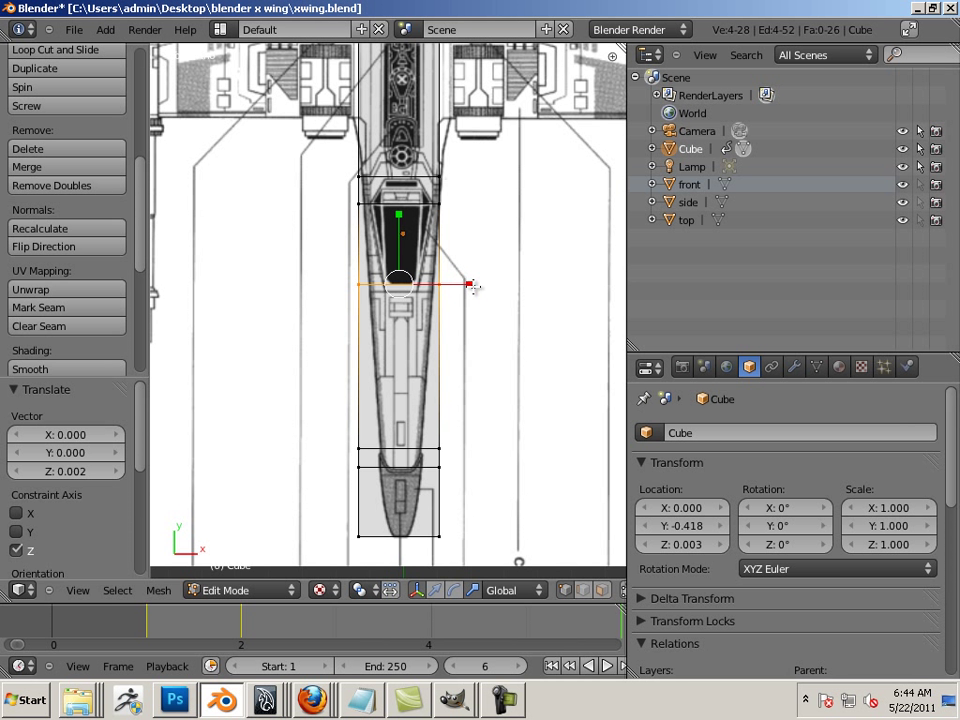
drag(474, 287, 460, 287)
Narrow the loop just behind the nose cone to 0.549 along X to match the top-view outline
alt+right_click(343, 446)
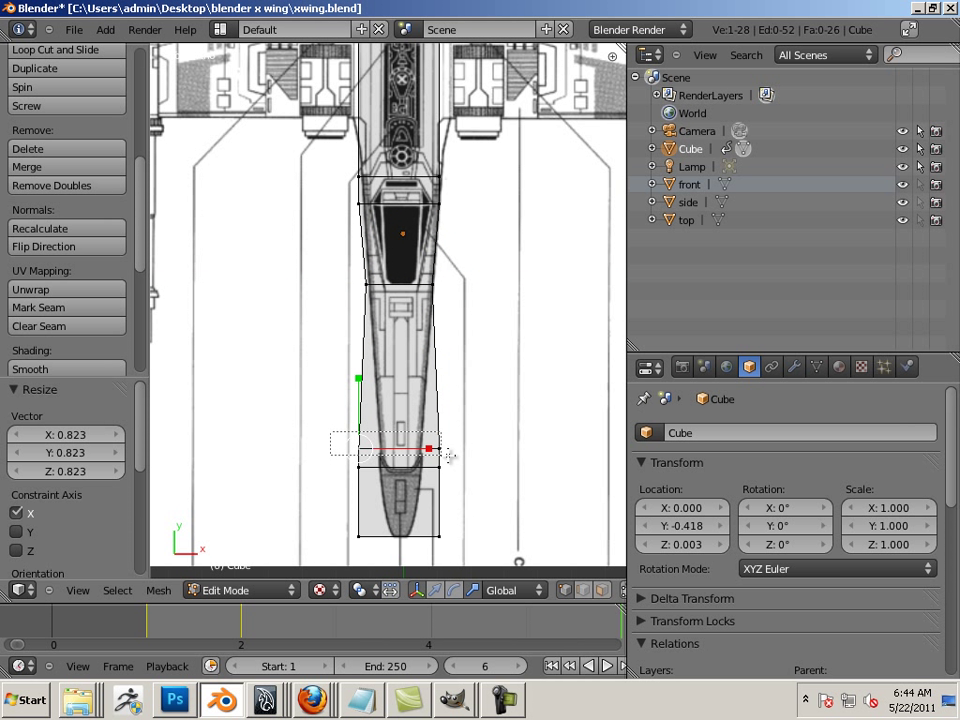
key(s)
key(x)
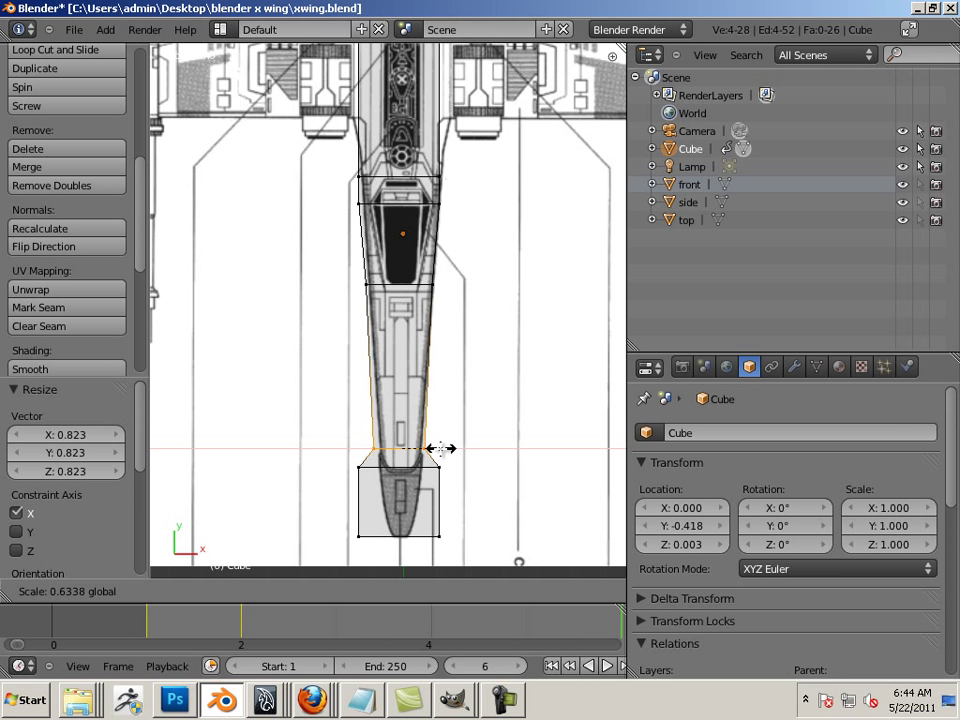
click(436, 449)
Scale the loop at the nose cone's rear edge to 0.502 along X to fit the top-view outline
right_click(341, 464)
key(b)
drag(339, 466, 469, 484)
key(s)
key(x)
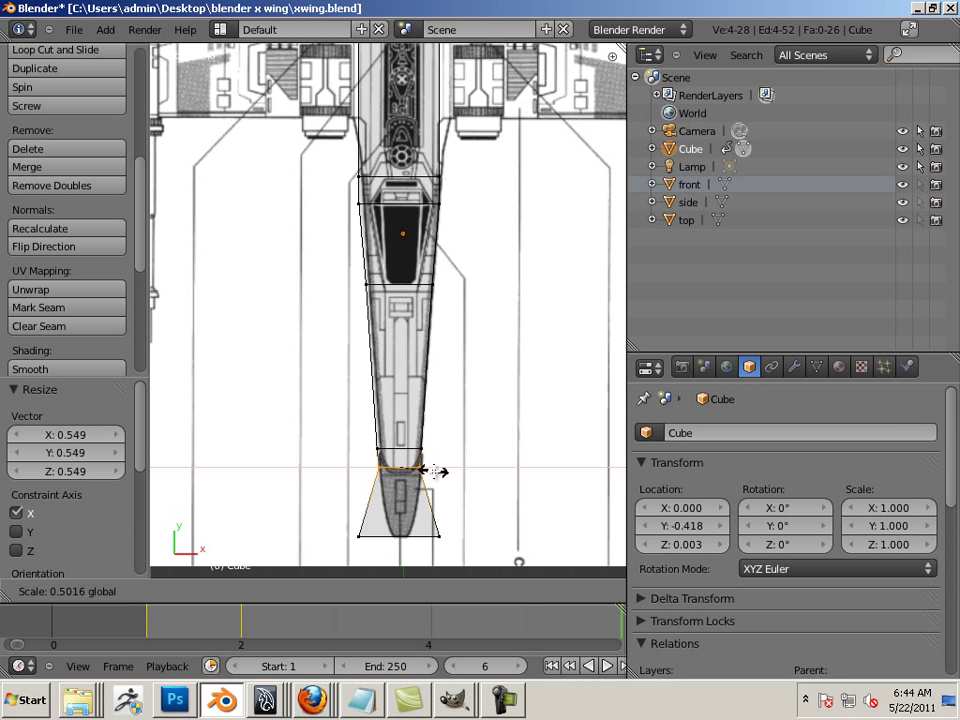
click(436, 471)
Narrow the nose tip end of the fuselage to 0.257 along X
alt+right_click(430, 533)
key(s)
key(x)
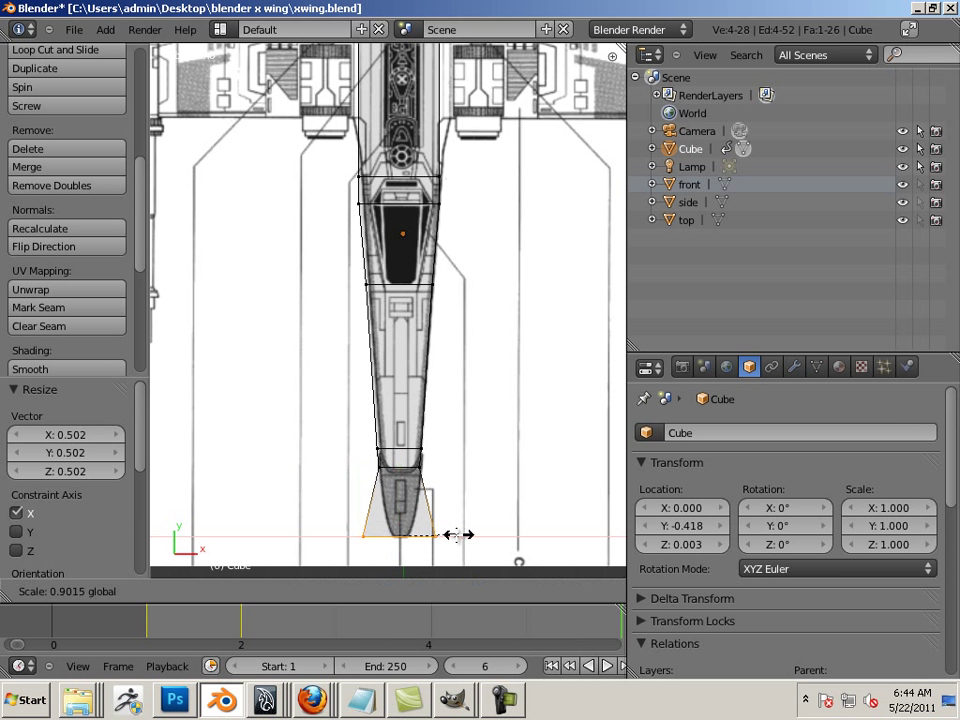
click(416, 533)
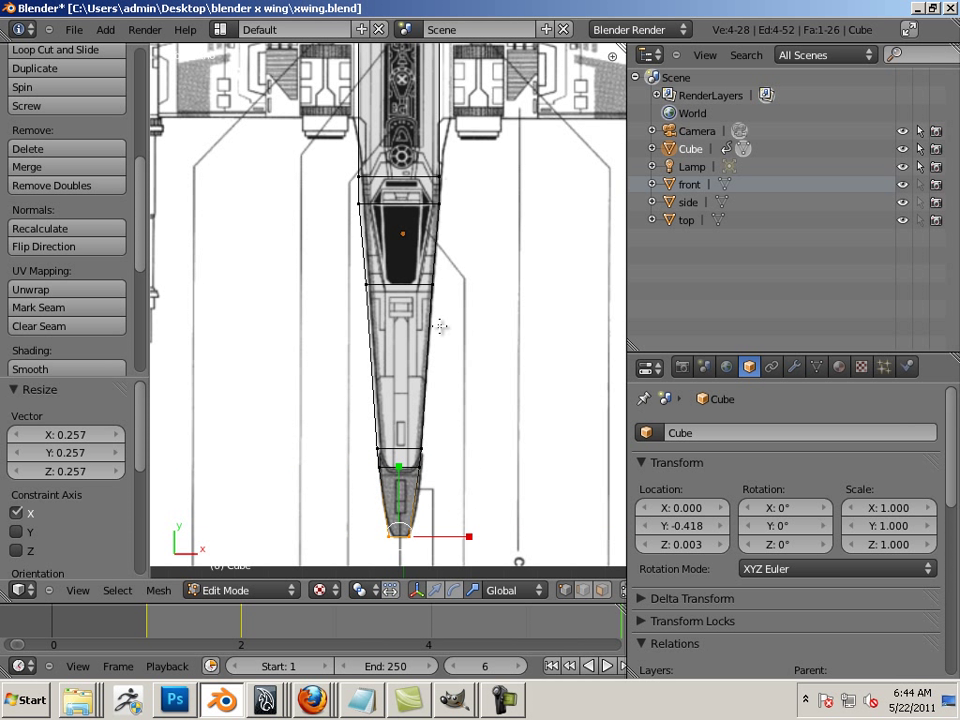
Add a loop cut across the fuselage behind the cockpit, sliding it level with the wings' front edge
shift+middle_drag(427, 252, 453, 511)
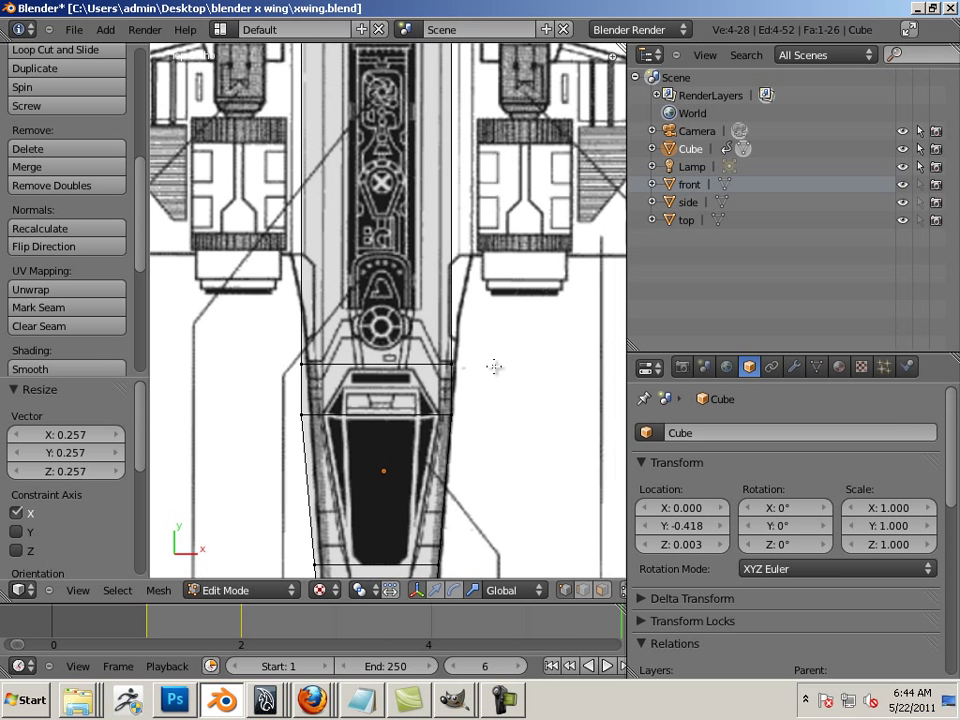
scroll(494, 367, down, 5)
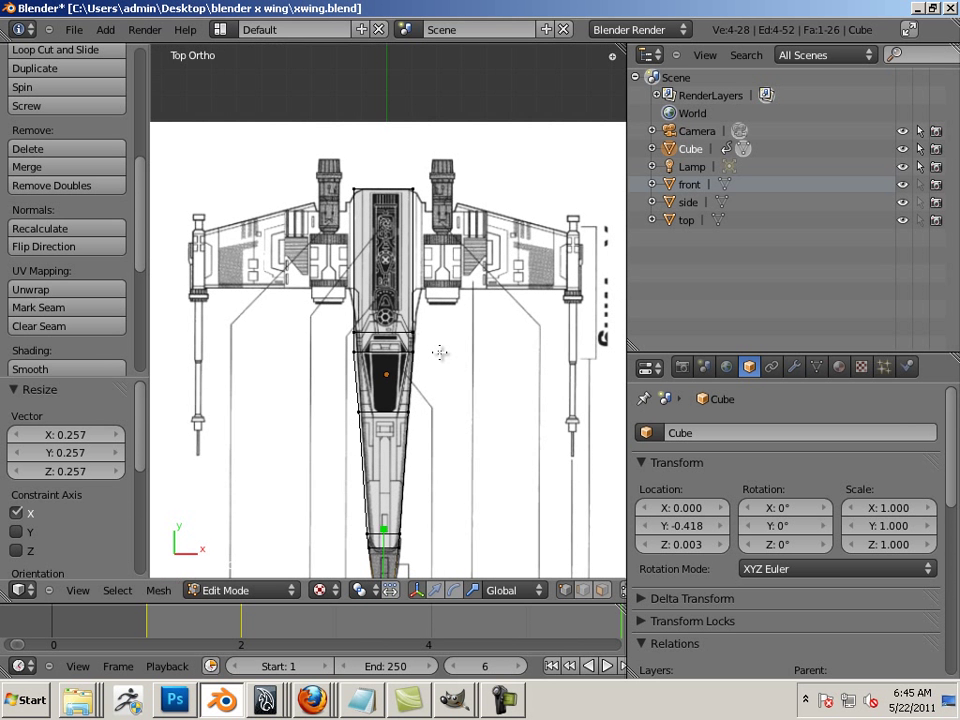
shift+middle_drag(440, 352, 439, 240)
scroll(497, 377, up, 5)
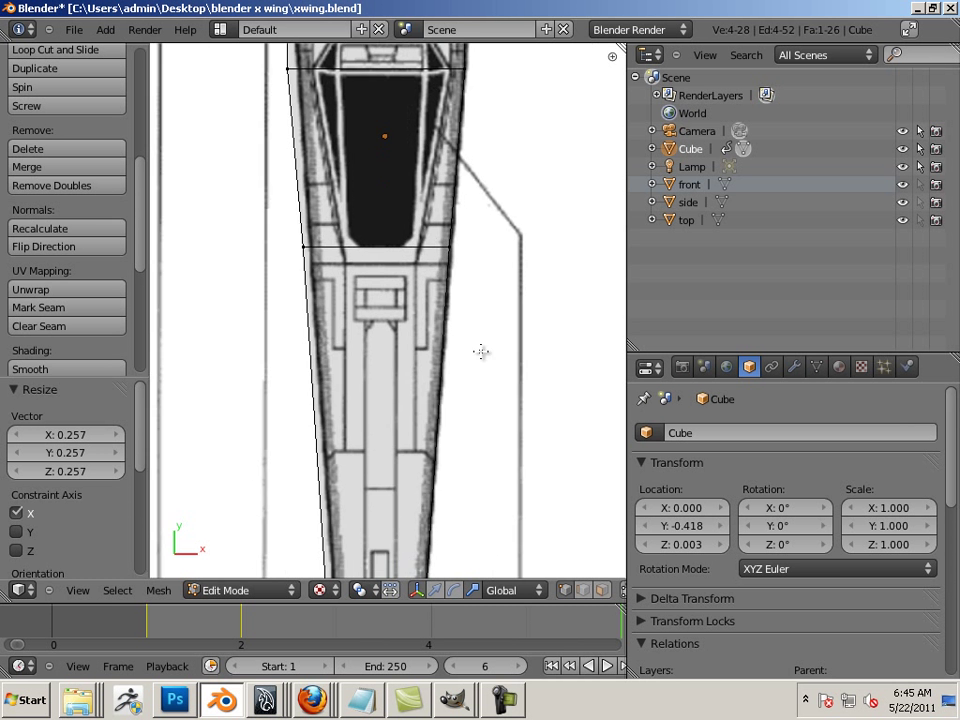
shift+scroll(484, 351, up, 8)
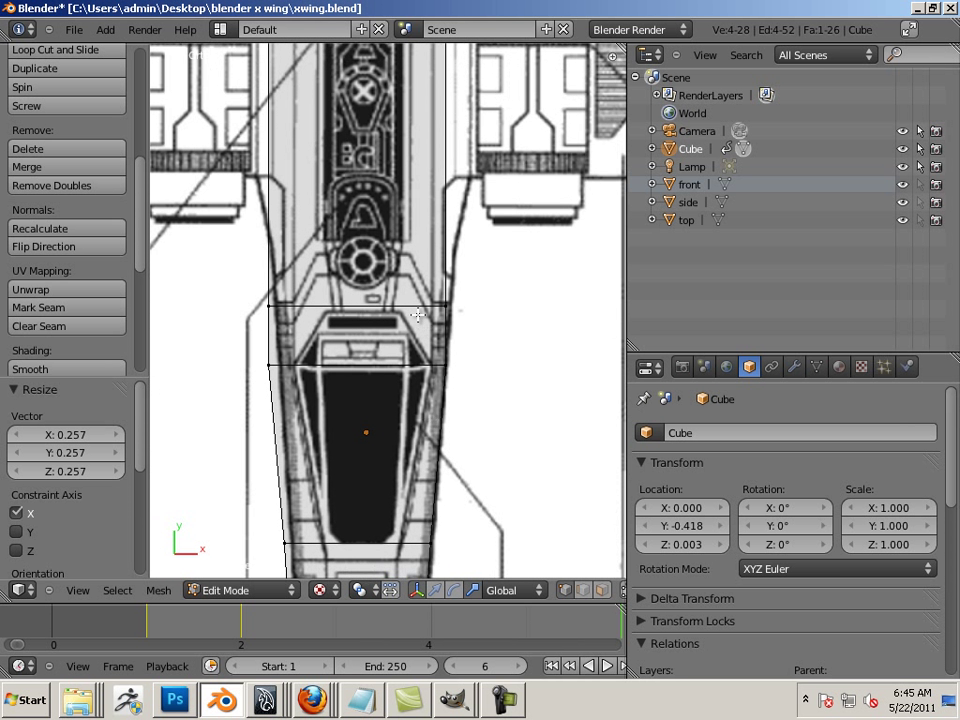
shift+middle_drag(418, 315, 421, 378)
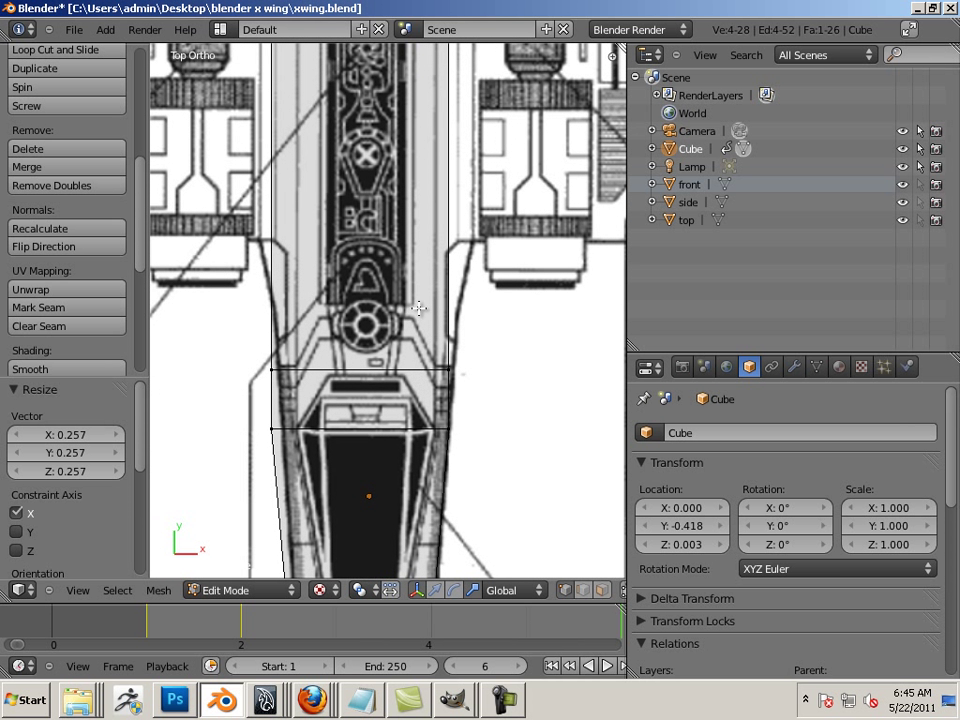
key(ctrl+r)
click(435, 262)
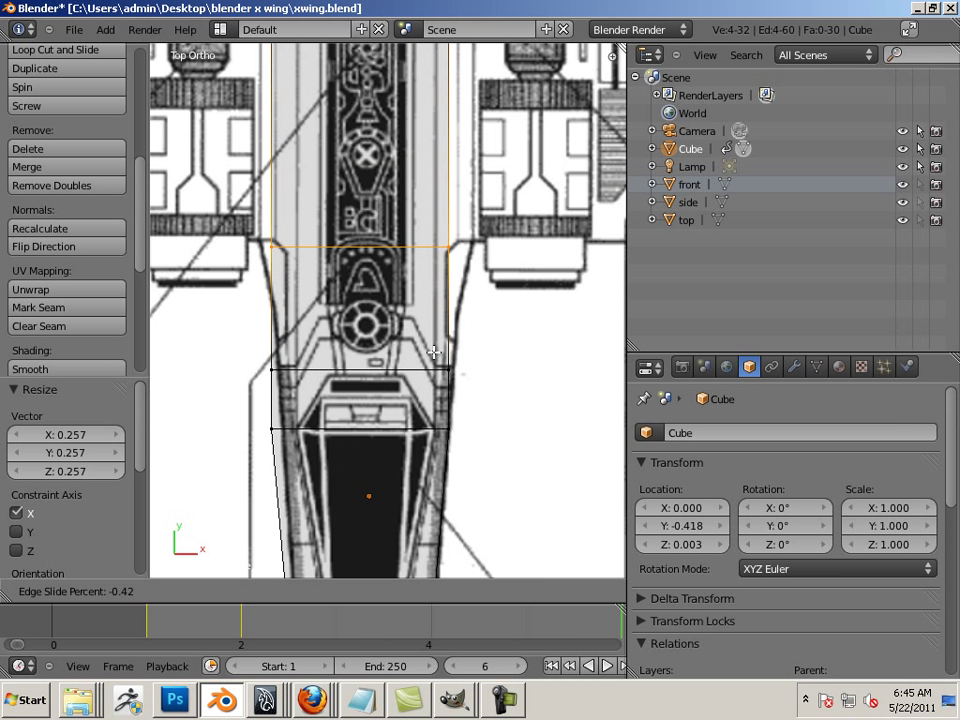
click(434, 351)
Add another loop cut to the rear fuselage section and slide it close to the back end
shift+middle_drag(484, 371, 456, 493)
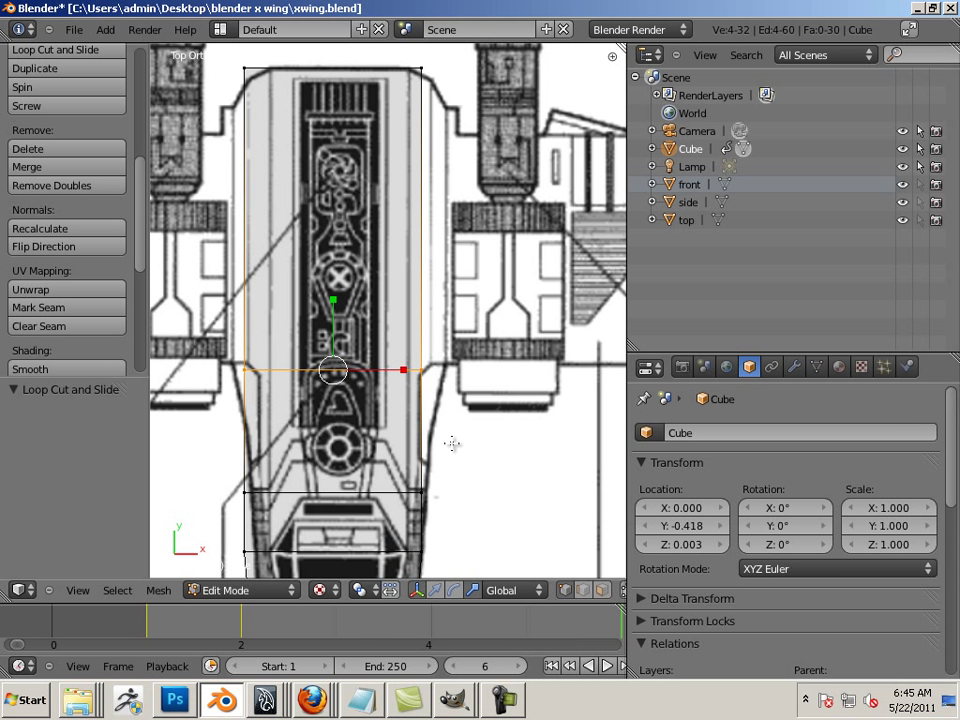
key(ctrl+r)
click(422, 219)
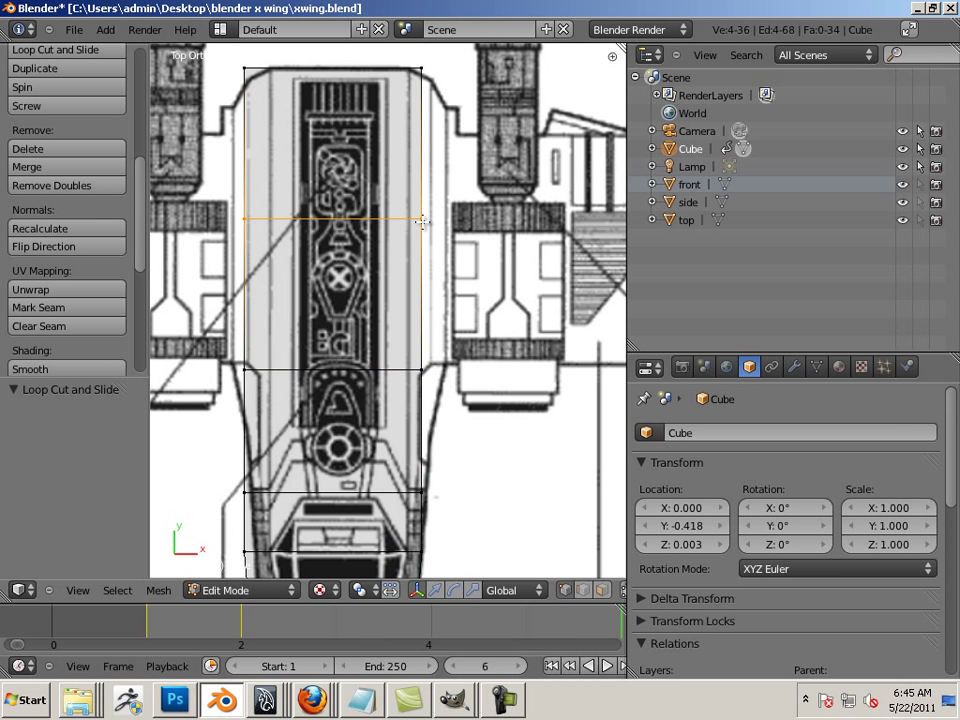
click(404, 122)
Examine the fuselage mesh against the top, side and front blueprints
shift+middle_drag(474, 464, 491, 345)
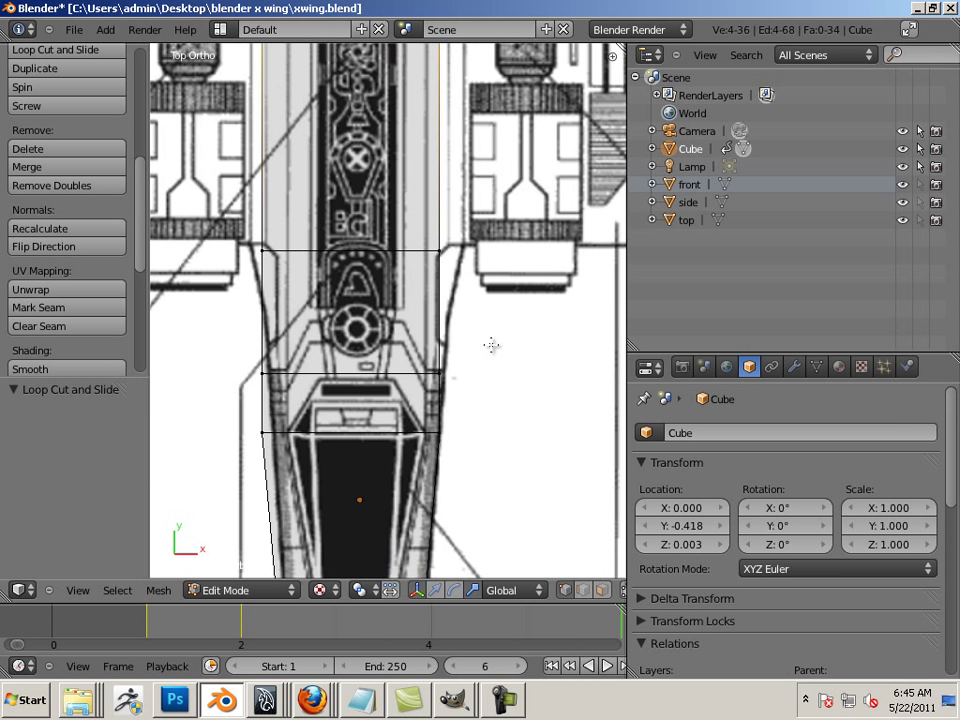
scroll(518, 416, down, 5)
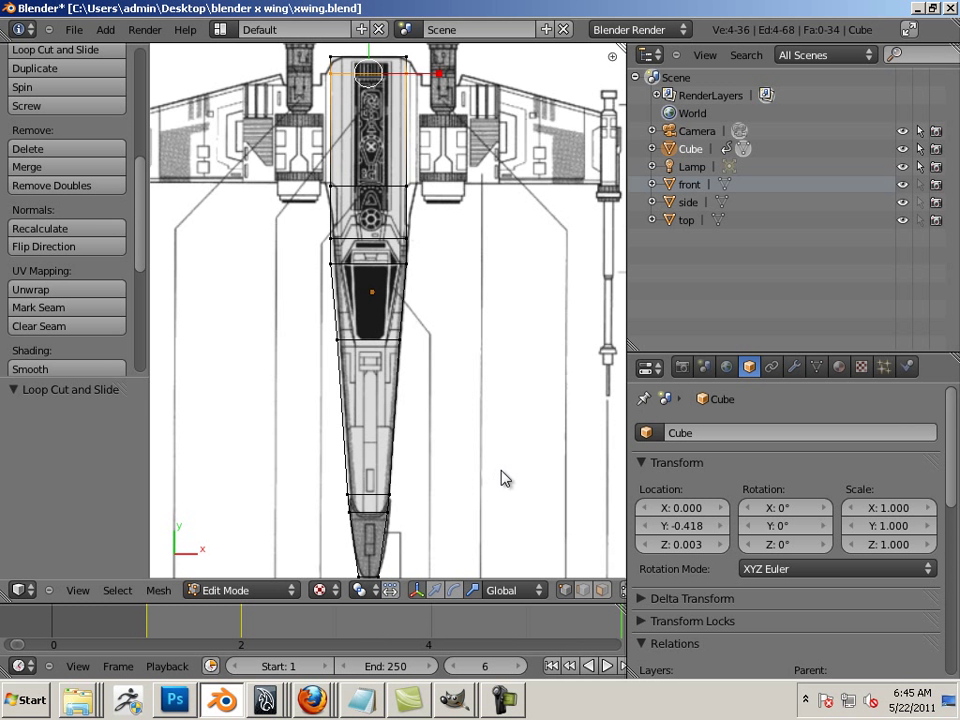
key(KP_3)
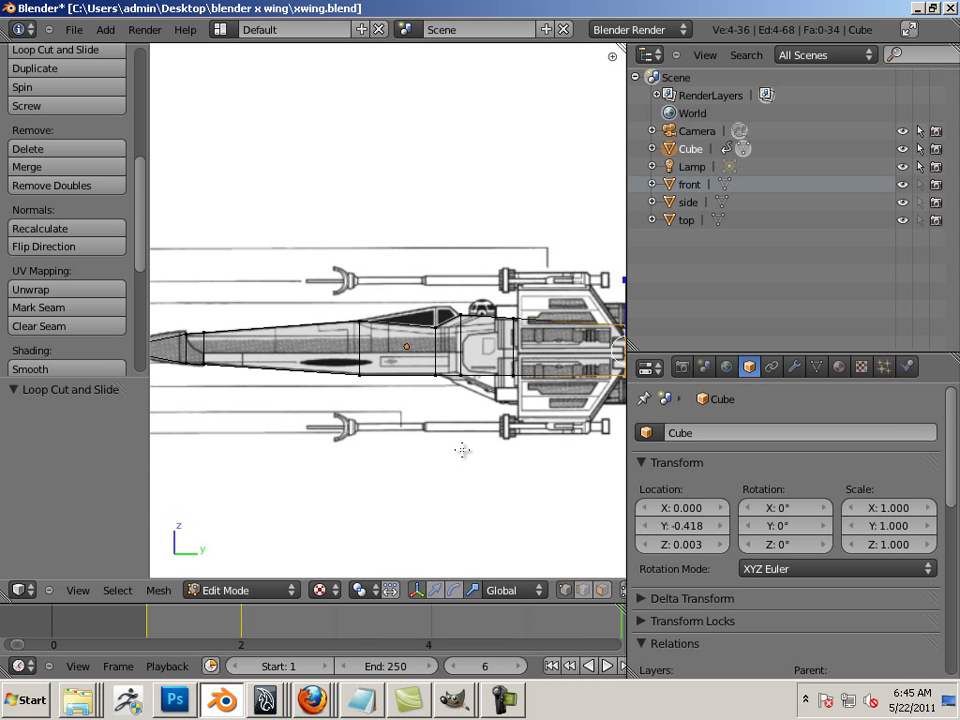
scroll(456, 396, up, 3)
scroll(388, 385, up, 4)
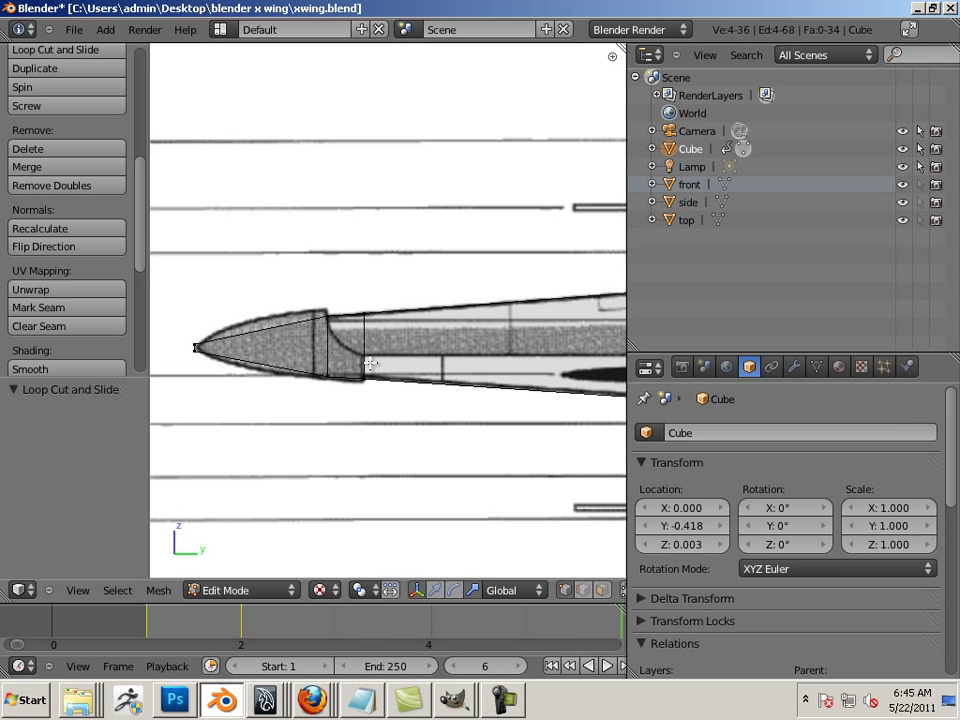
key(KP_1)
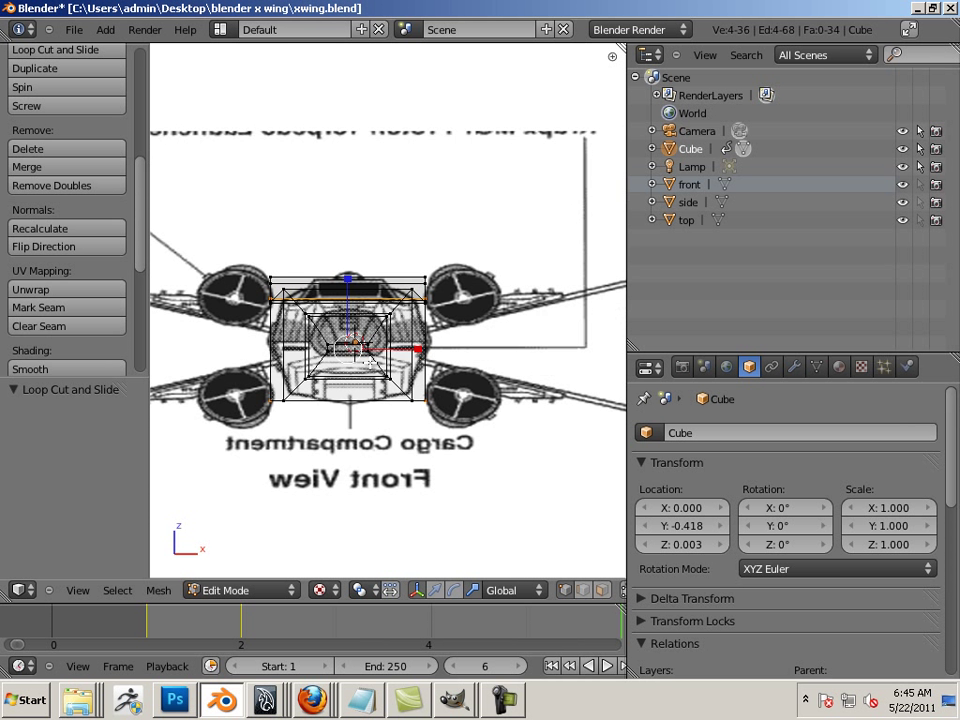
scroll(369, 360, up, 4)
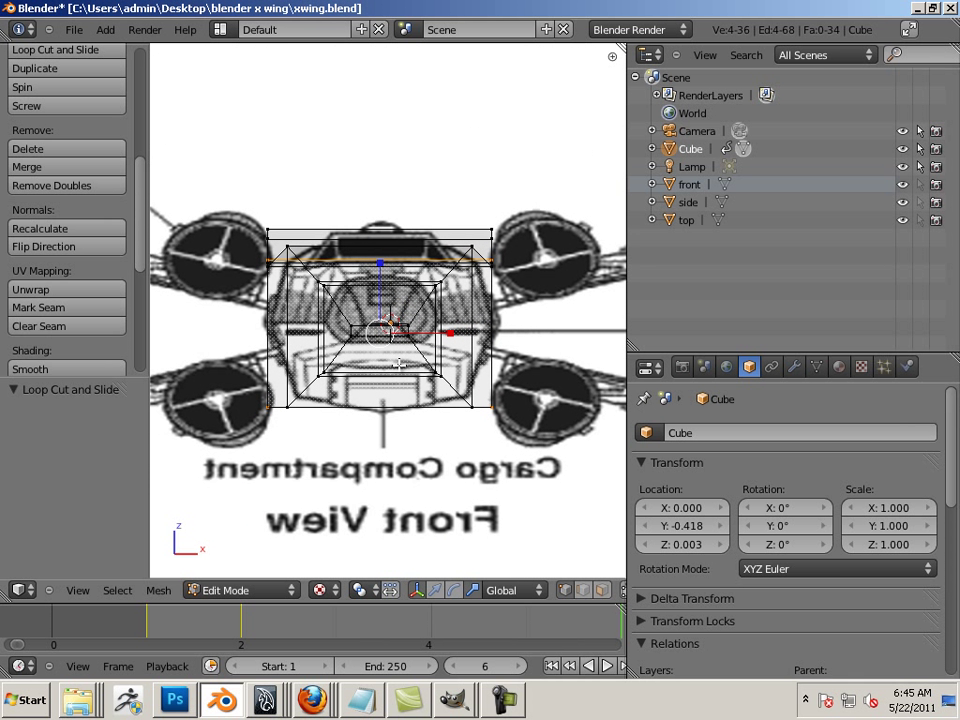
Add a centred lengthwise loop cut along the fuselage, running through the nose tip, checked against the top blueprint
scroll(399, 366, up, 1)
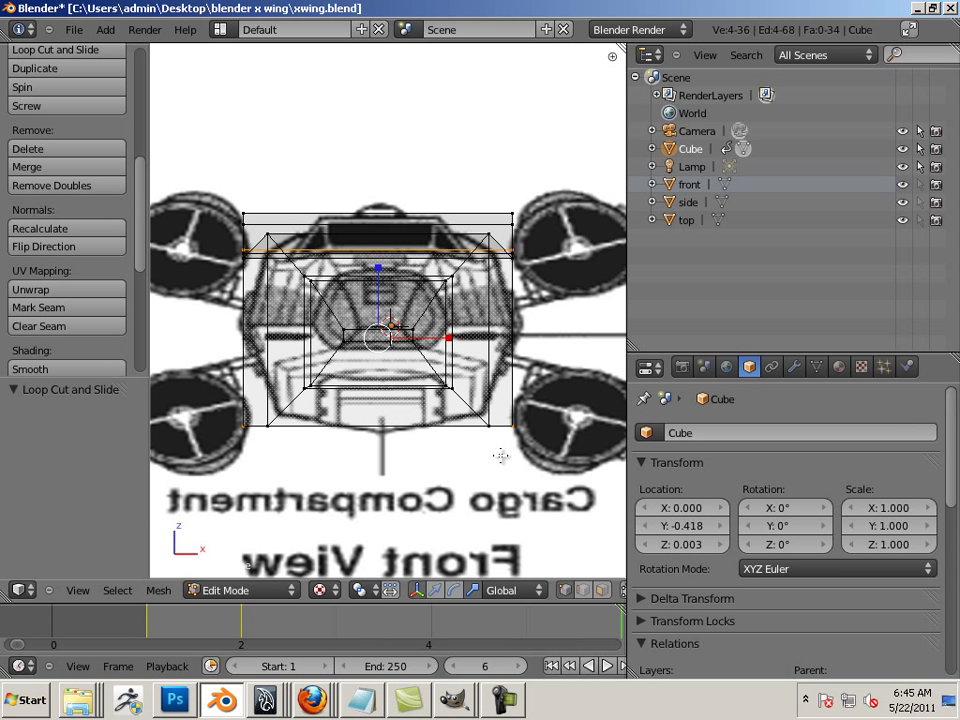
middle_drag(551, 368, 510, 394)
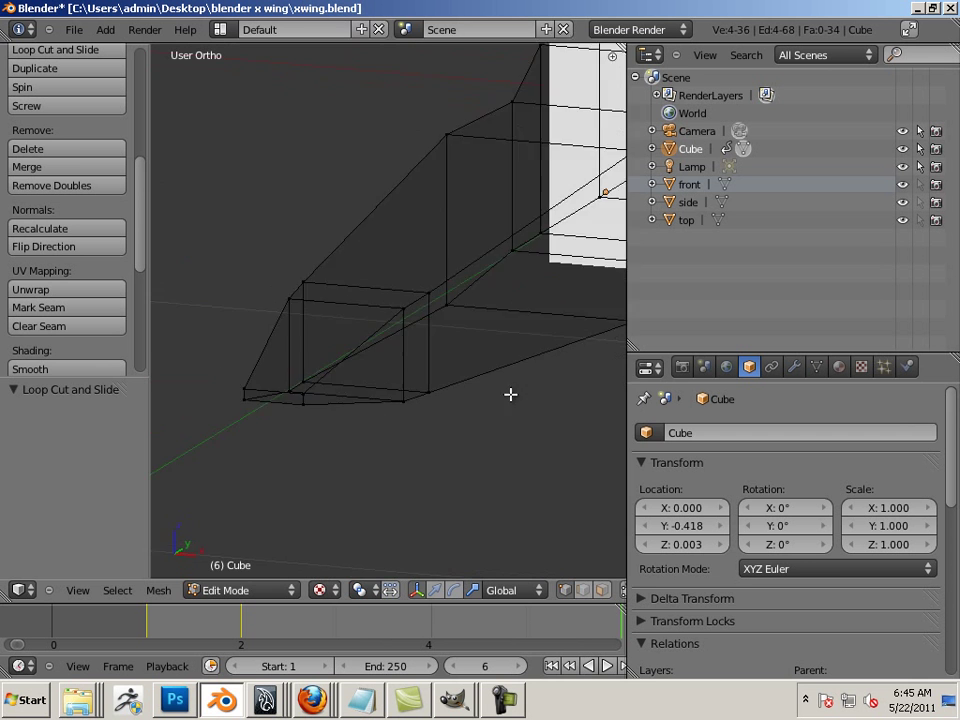
scroll(394, 358, down, 6)
middle_drag(378, 404, 460, 438)
key(KP_1)
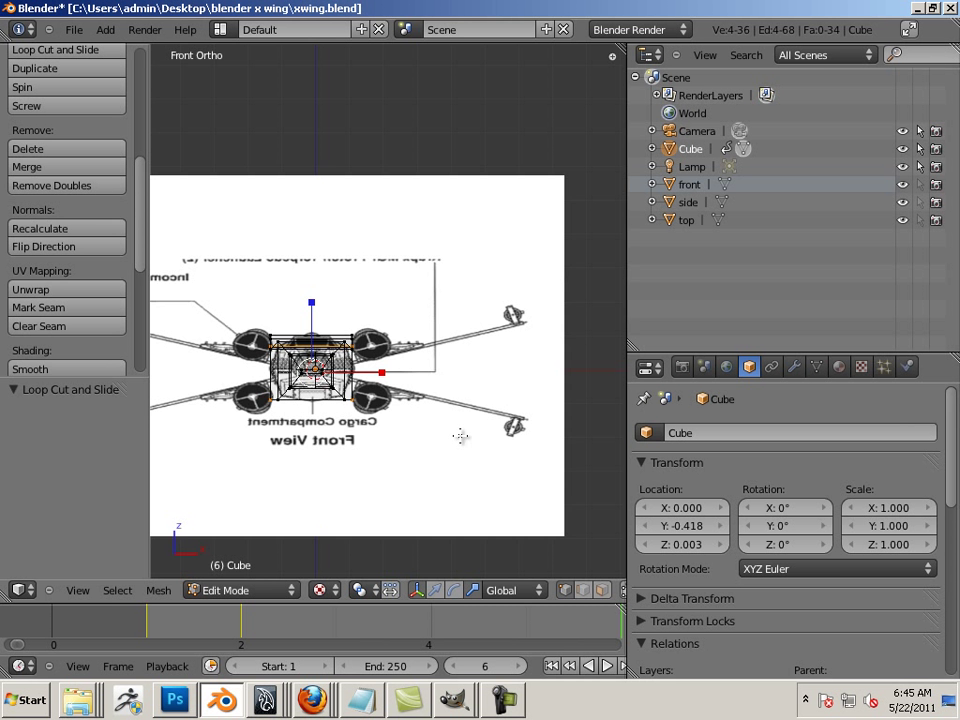
scroll(461, 434, up, 4)
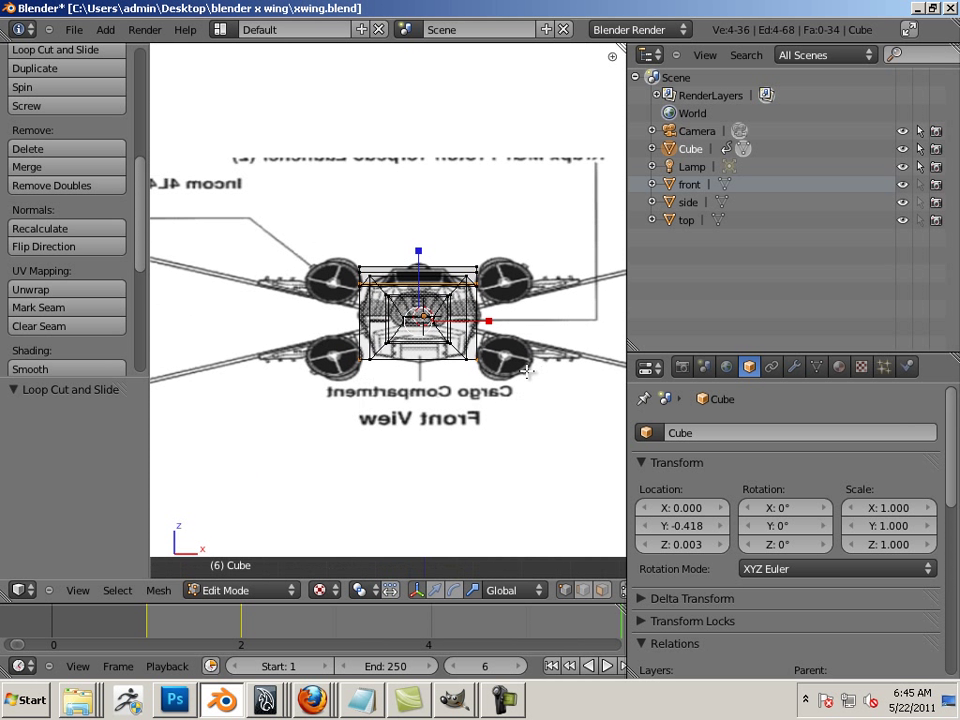
key(KP_7)
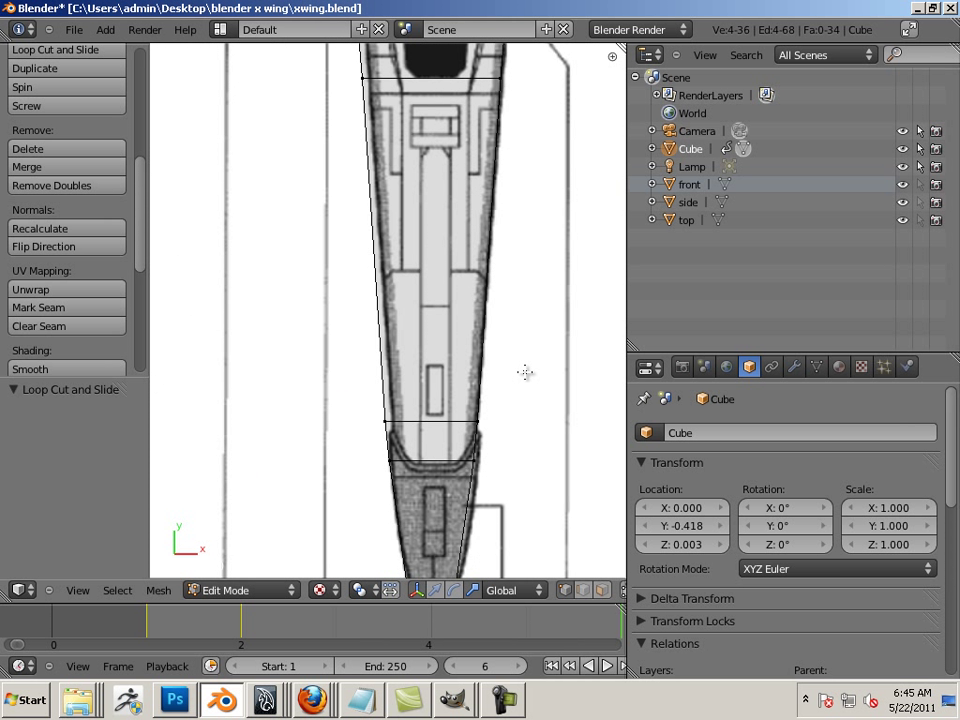
shift+middle_drag(496, 379, 451, 280)
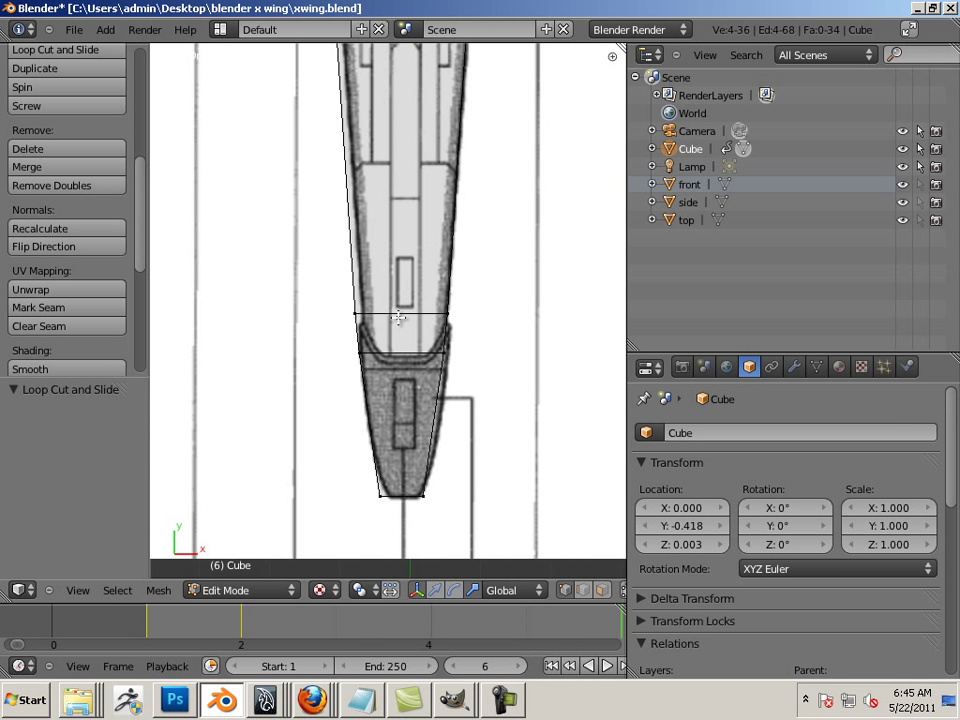
key(ctrl+r)
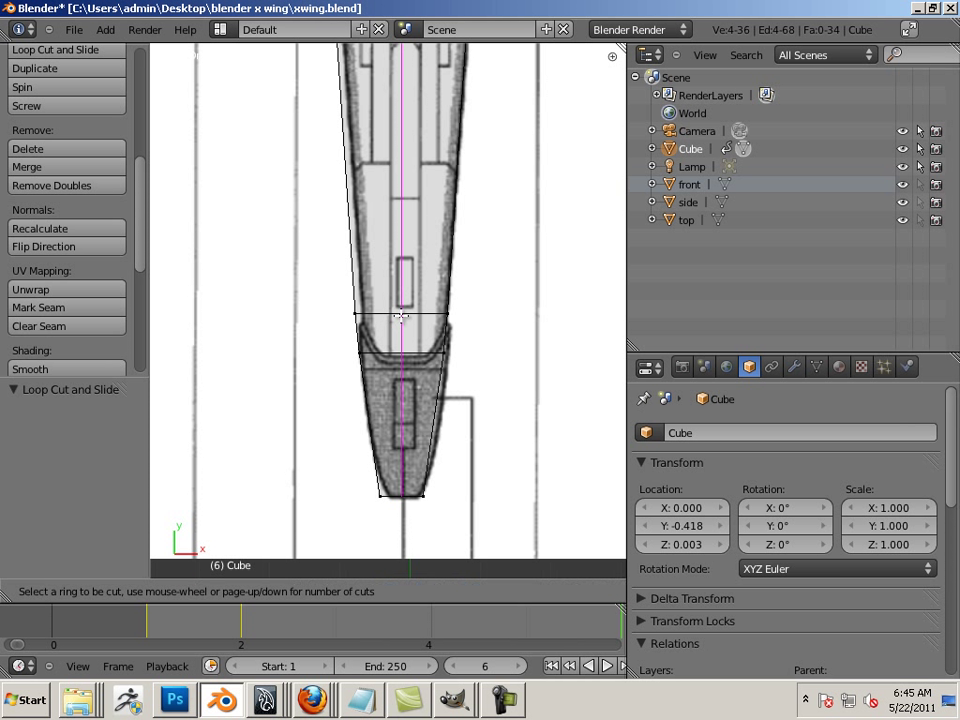
click(401, 317)
right_click(403, 320)
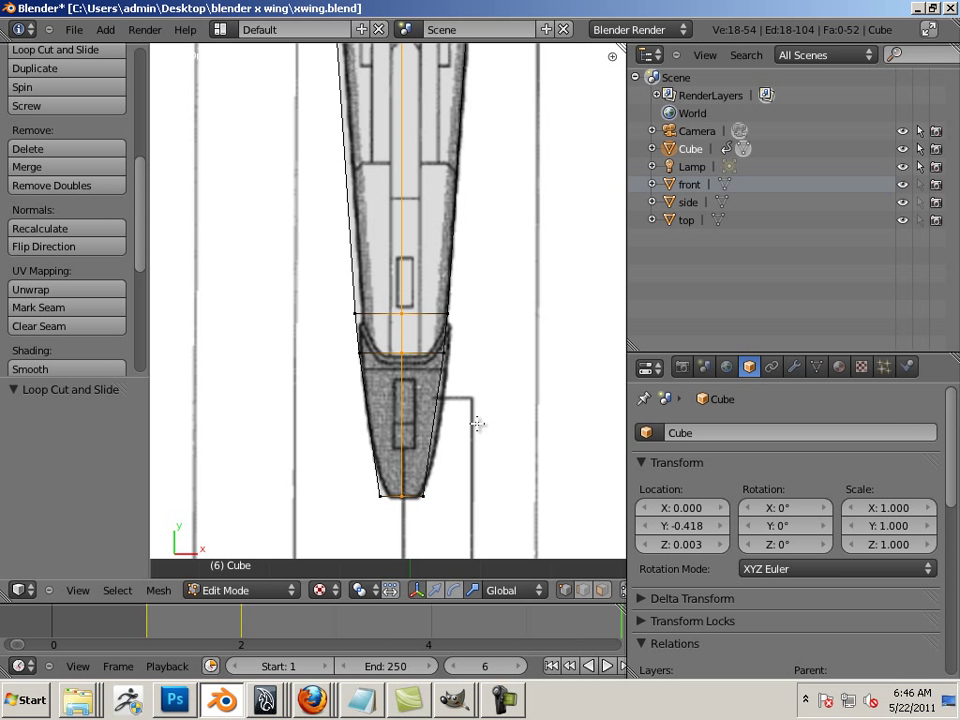
Add a horizontal loop cut around the fuselage's sides at mid-height, leaving it centred
middle_drag(503, 479, 430, 270)
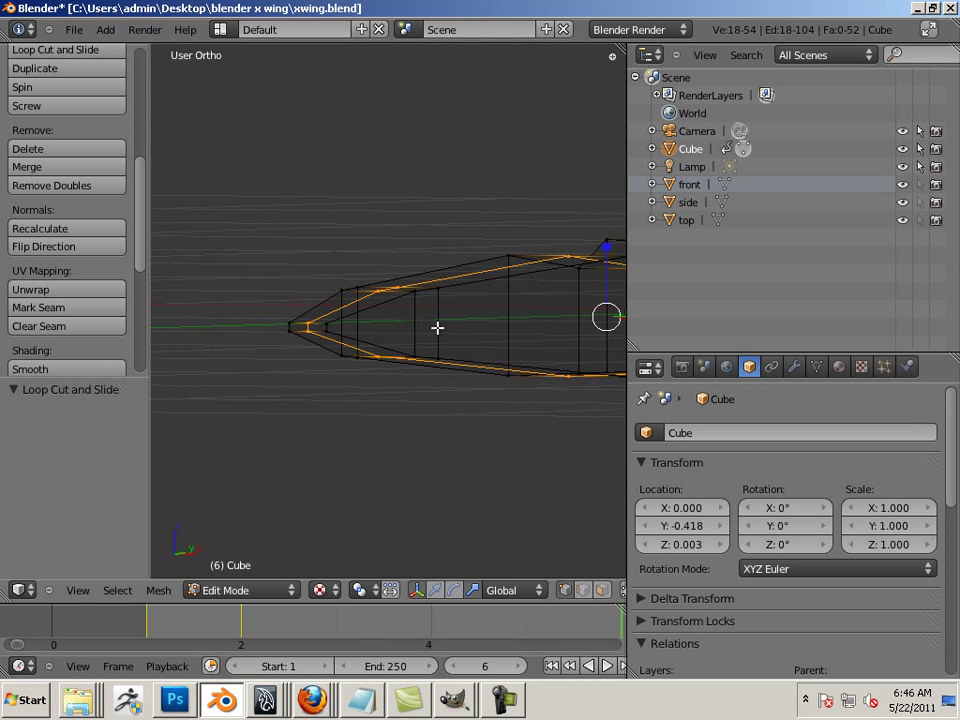
key(ctrl+r)
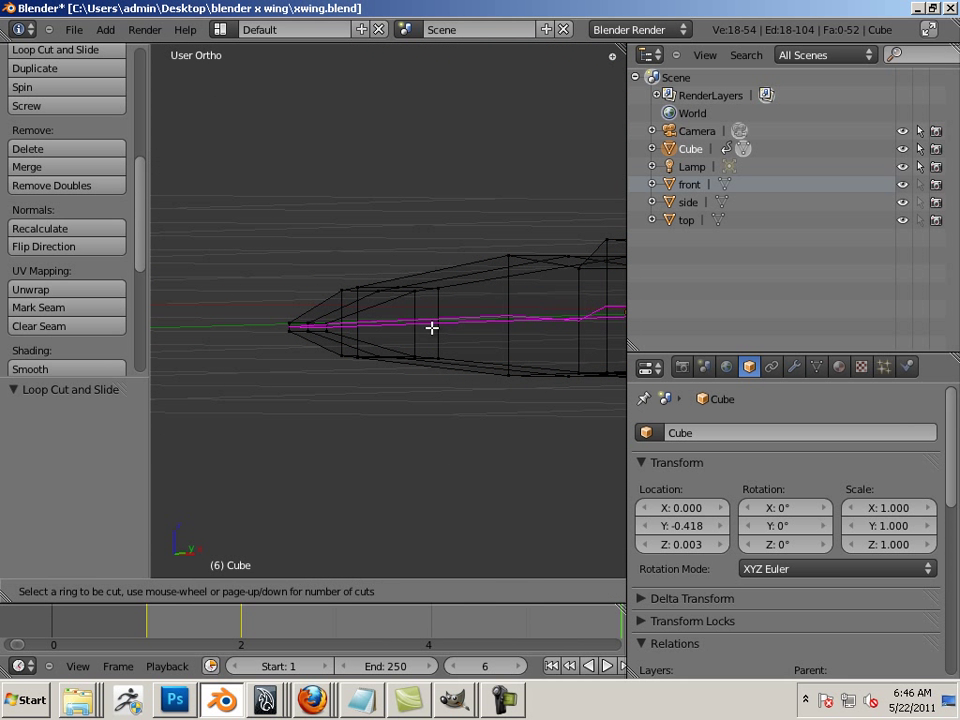
click(432, 328)
right_click(432, 328)
Narrow the fuselage's bottom vertices to 0.782 along X to match the lower hull in the front blueprint
middle_drag(519, 365, 422, 402)
mouse_move(463, 241)
middle_down()
mouse_move(437, 287)
mouse_move(467, 250)
middle_up()
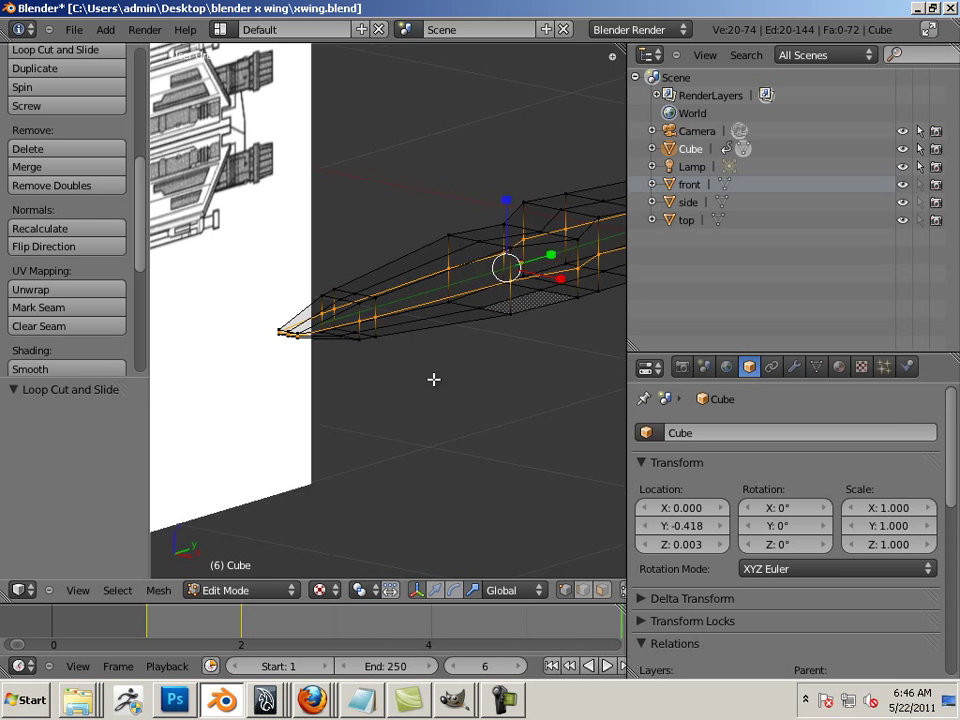
middle_drag(433, 379, 449, 344)
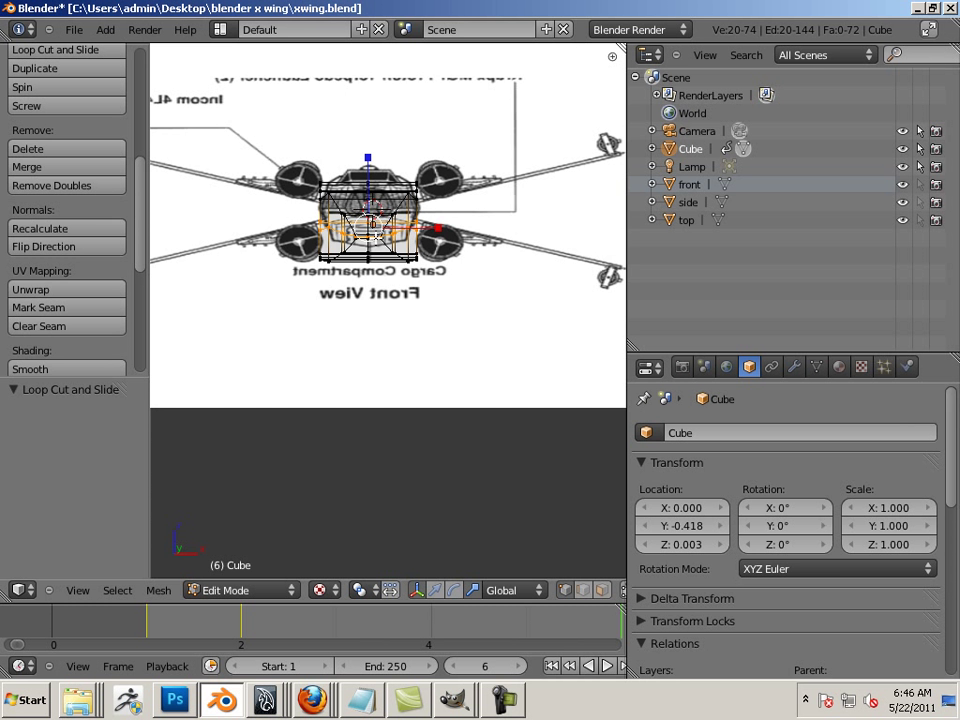
middle_drag(372, 232, 375, 240)
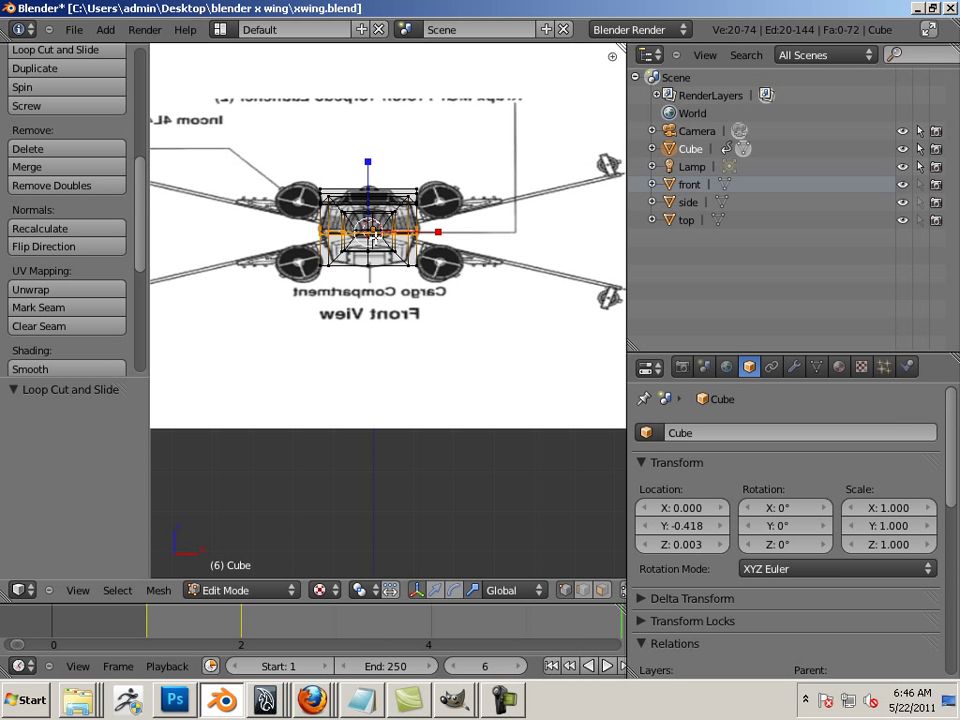
scroll(378, 240, up, 6)
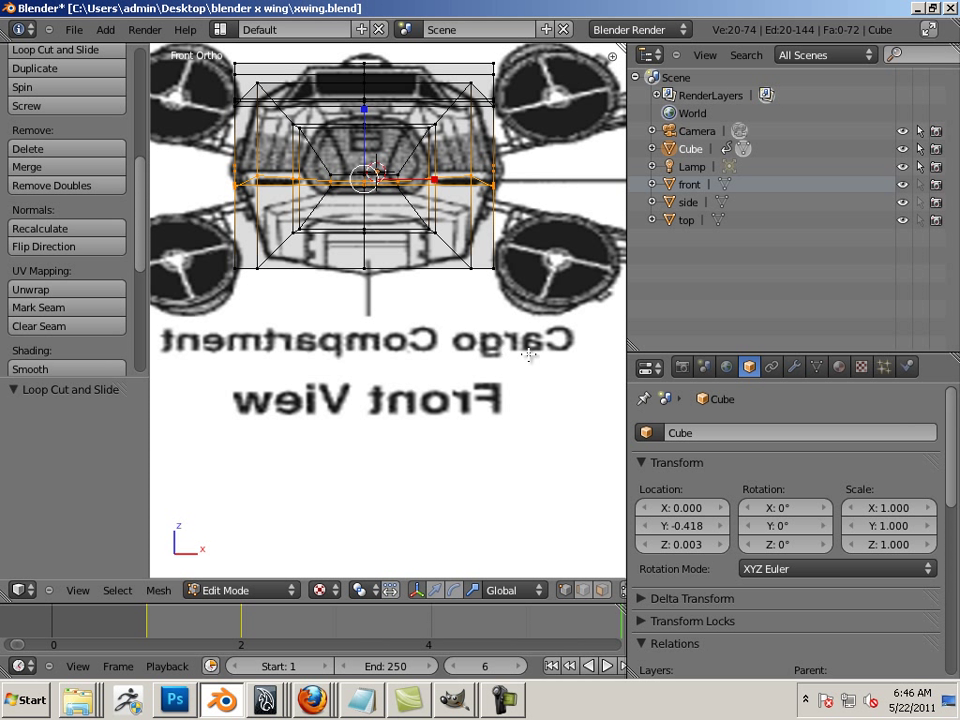
alt+right_click(204, 256)
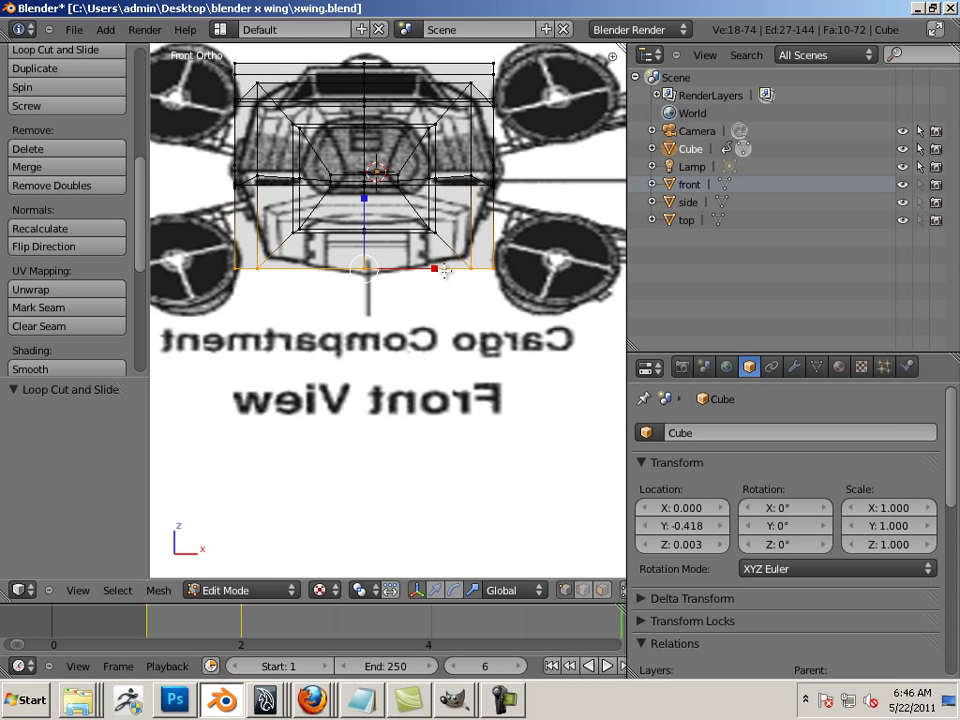
key(s)
key(x)
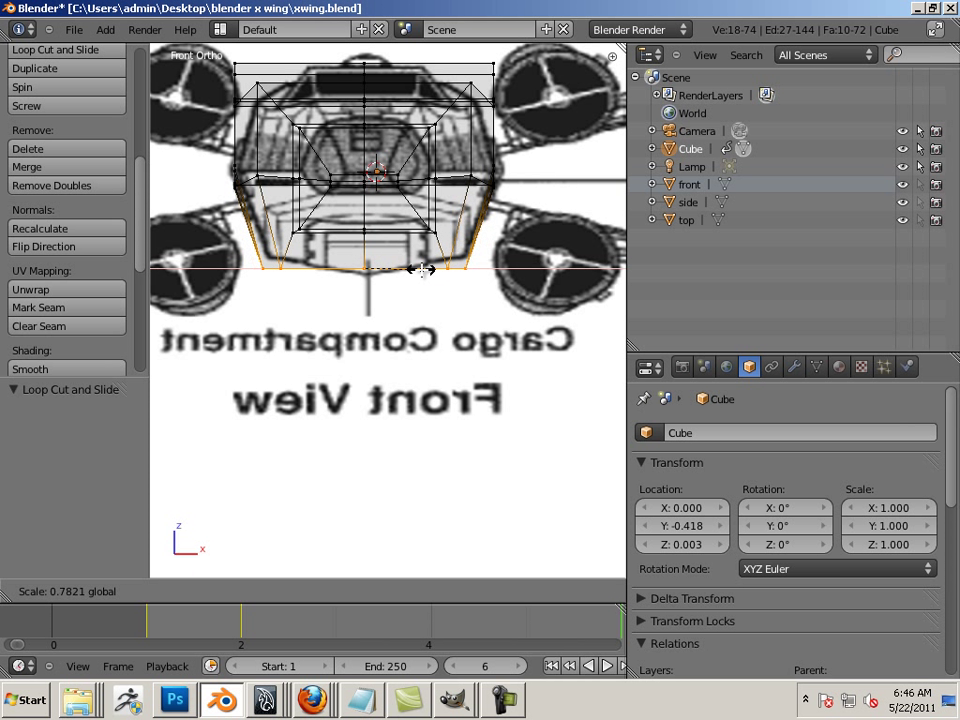
click(421, 269)
shift+middle_drag(421, 269, 420, 310)
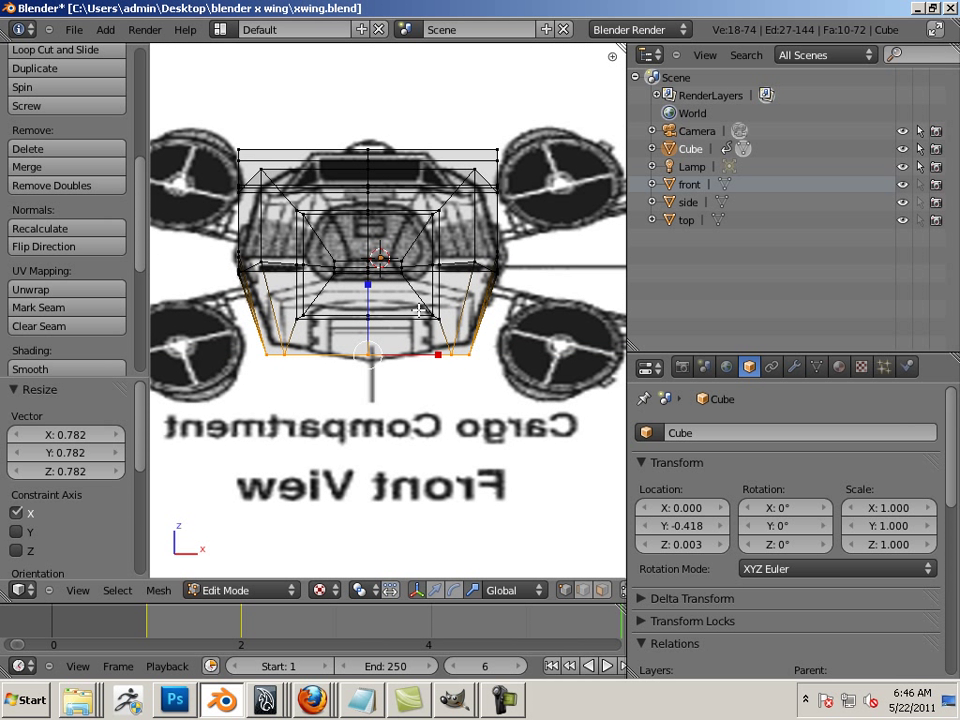
Narrow the fuselage's upper vertices to 0.792 along X to match the front blueprint
right_click(225, 142)
key(b)
drag(215, 139, 518, 197)
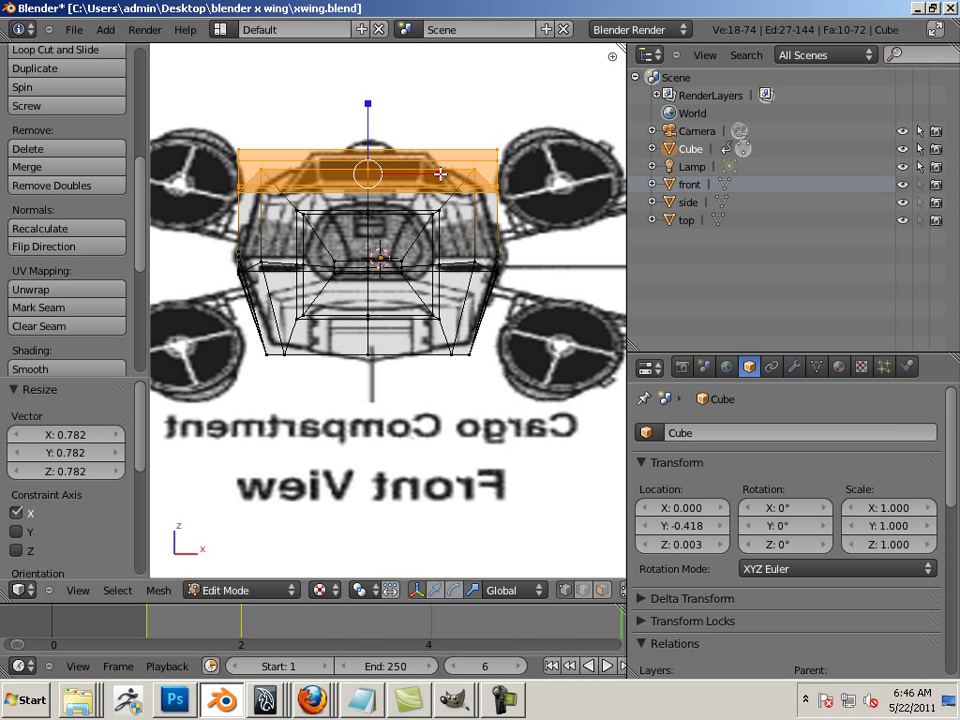
key(s)
key(x)
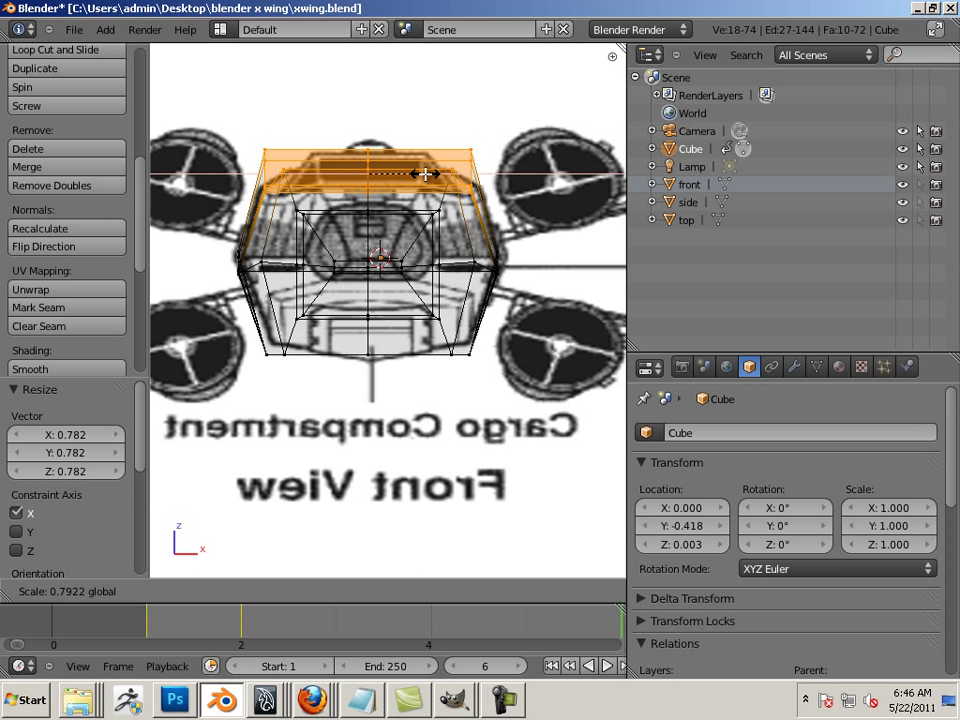
click(425, 174)
Narrow only the highest row of vertices on the fuselage top to 0.920 along X
right_click(245, 134)
key(b)
drag(251, 135, 484, 167)
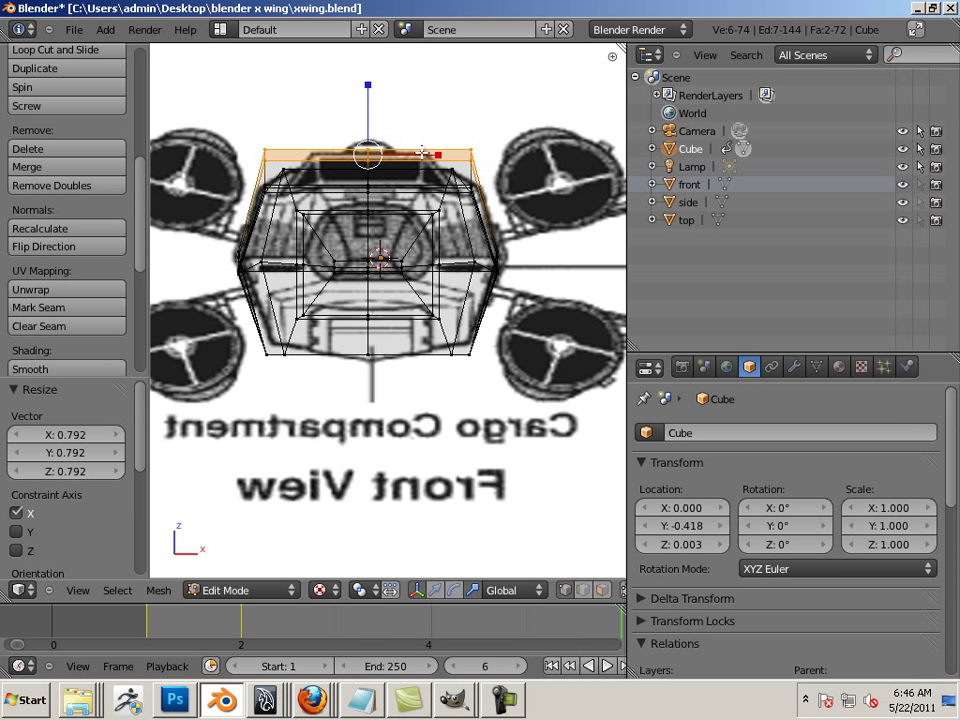
key(s)
key(x)
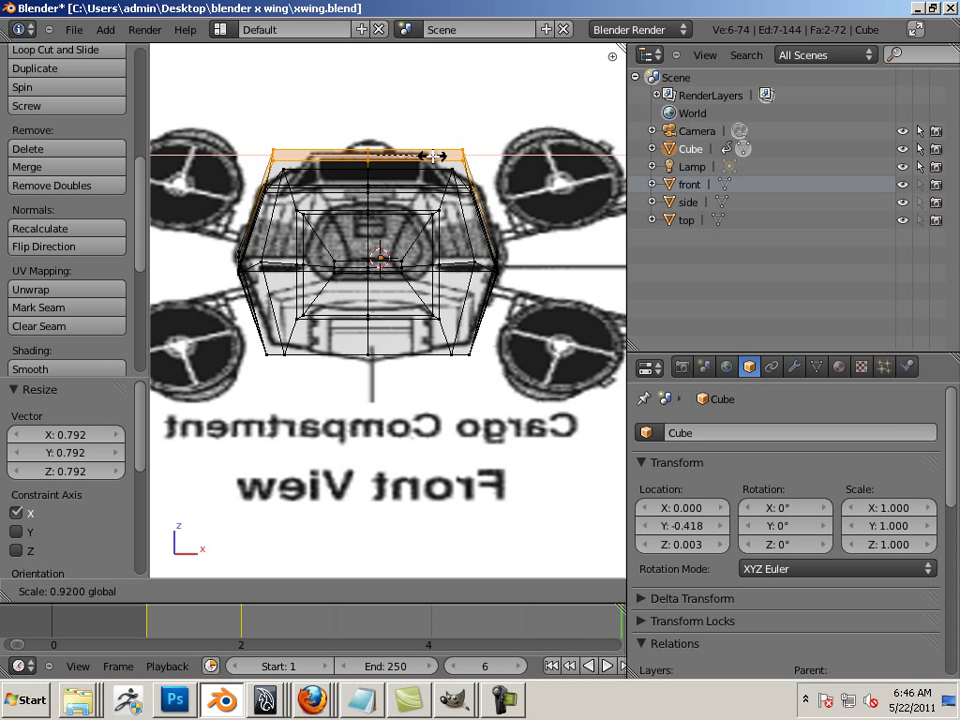
click(433, 156)
Lower the centre line vertices of the fuselage's underside by 0.006 along Z to meet the blueprint's keel
alt+right_click(372, 352)
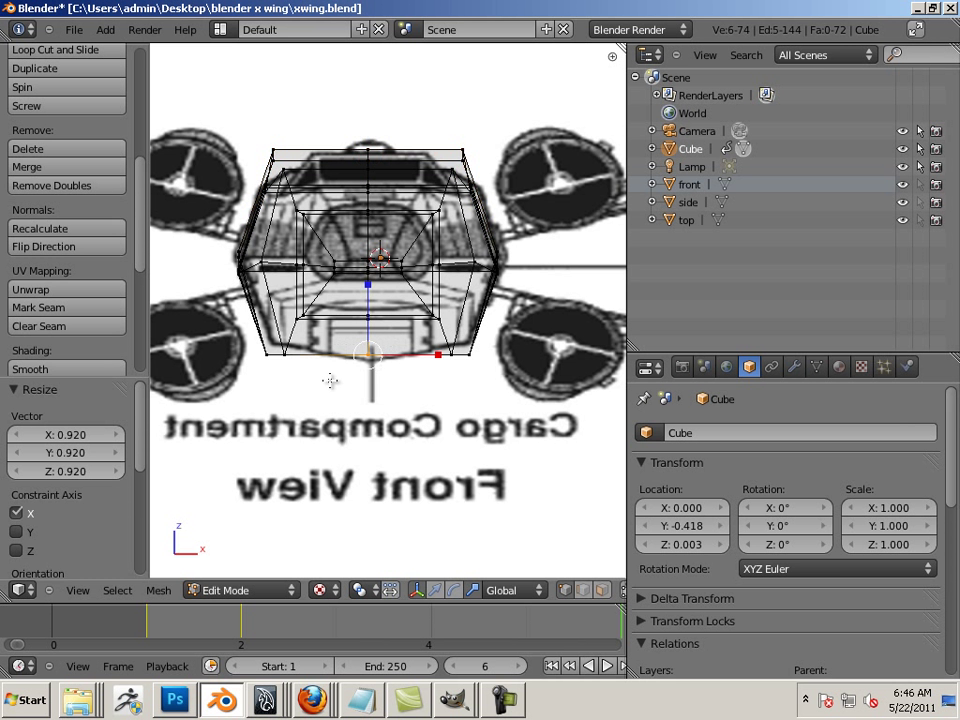
key(ctrl+alt+g)
drag(368, 288, 368, 296)
shift+middle_drag(478, 253, 484, 303)
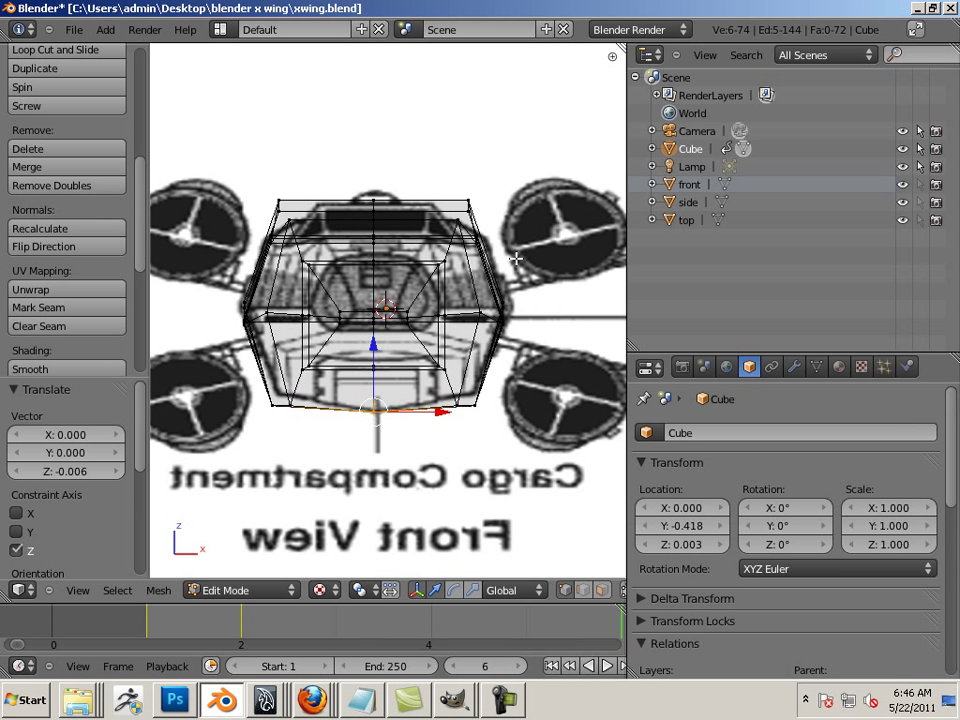
Inspect the fuselage from above and at an angle, and go to frame 1 to display it as a solid
key(space)
key(KP_7)
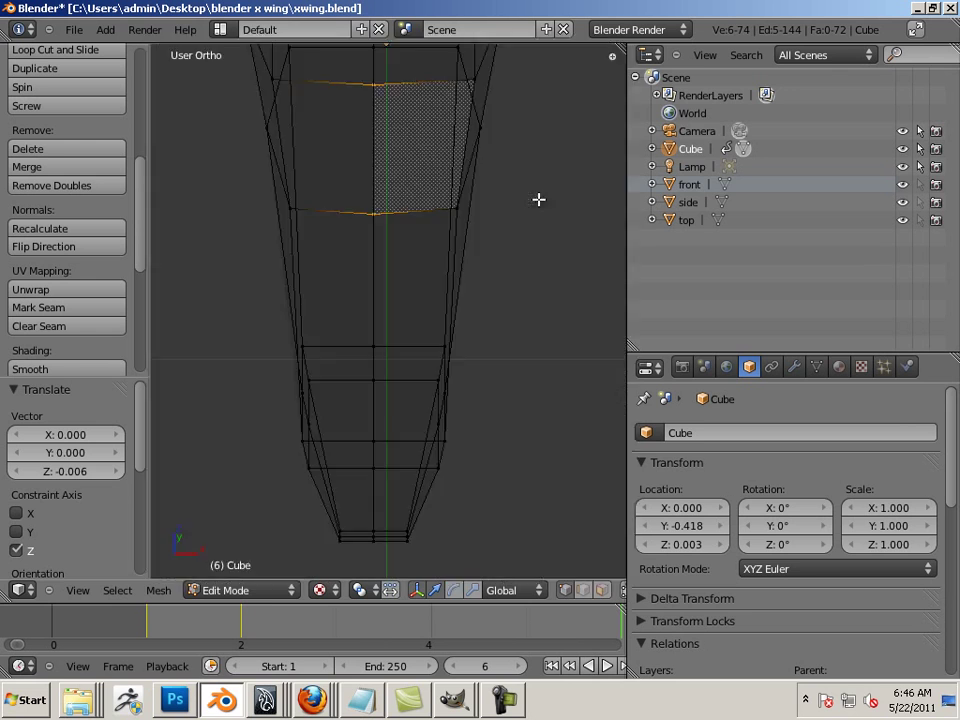
scroll(490, 216, down, 6)
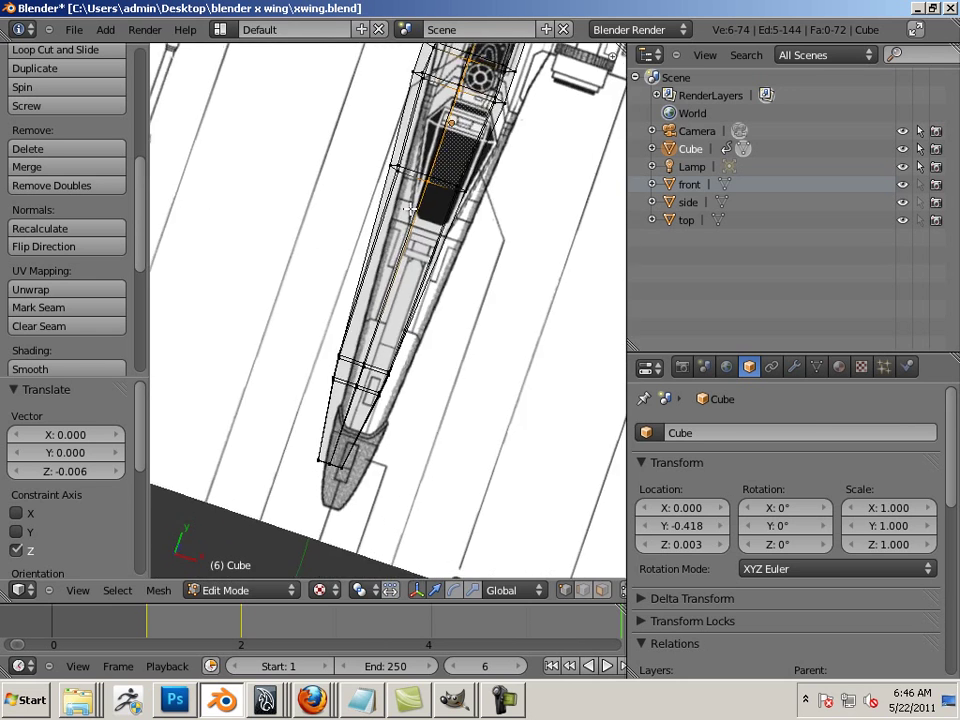
mouse_move(490, 216)
middle_down()
mouse_move(332, 163)
mouse_move(397, 31)
mouse_move(313, 86)
mouse_move(268, 139)
mouse_move(371, 103)
mouse_move(285, 405)
middle_up()
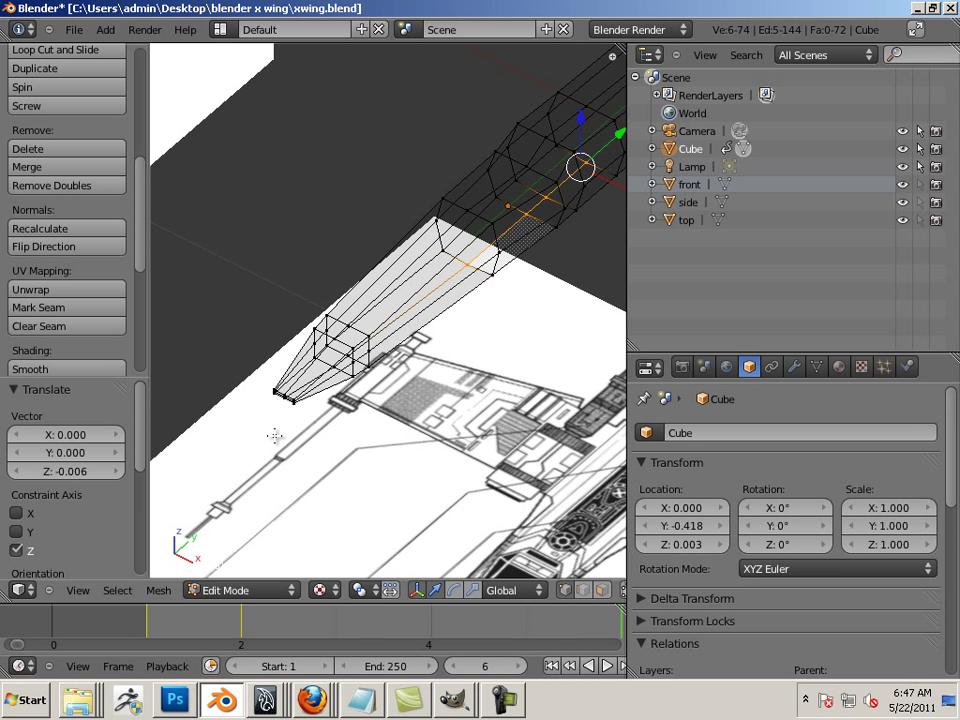
key(Left)
key(Left)
key(z)
Select the top vertices of the two cross-sections behind the nose tip and narrow them to 0.701 along X
middle_drag(508, 362, 280, 294)
right_click(311, 308)
key(b)
drag(298, 288, 359, 318)
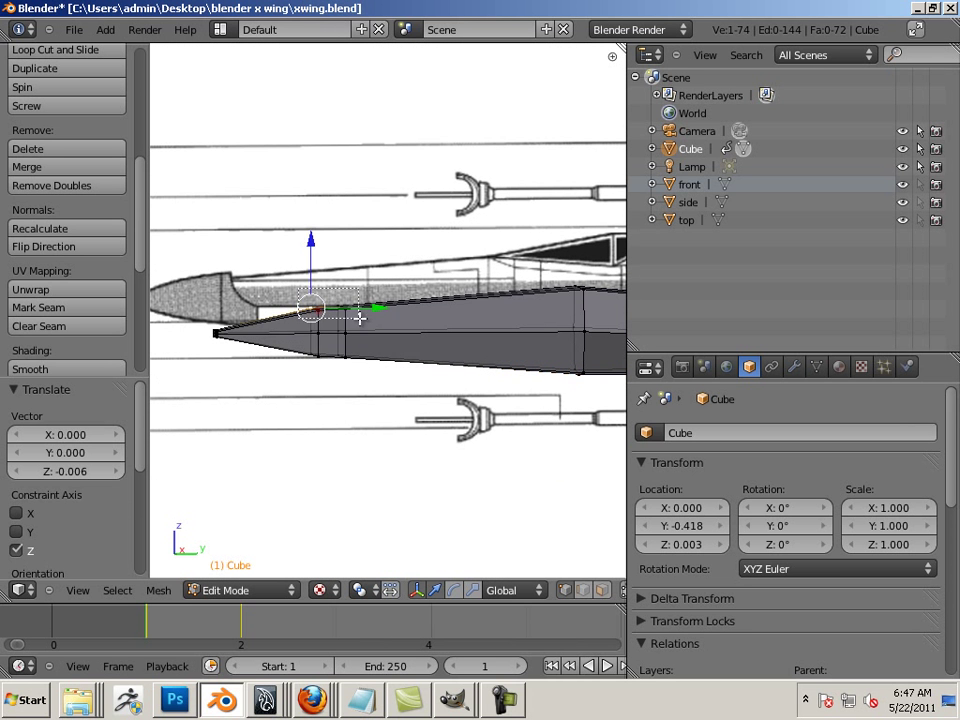
middle_drag(312, 400, 430, 396)
key(ctrl+alt+s)
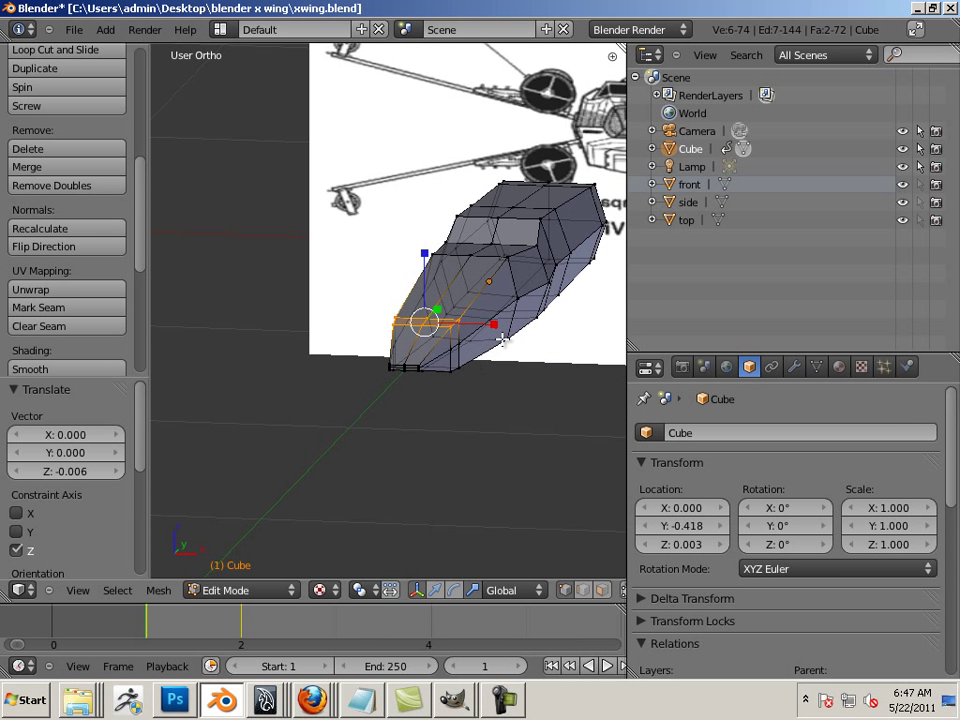
scroll(497, 377, up, 3)
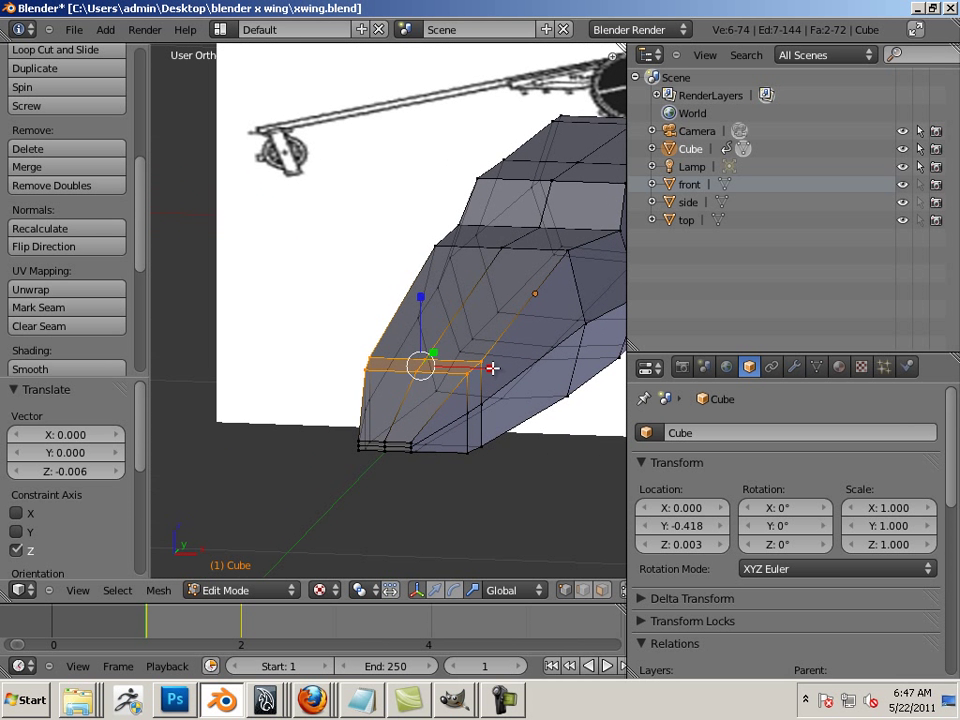
drag(492, 368, 450, 475)
Narrow the bottom vertices of the two cross-sections behind the nose tip to 0.750 along X
key(KP_7)
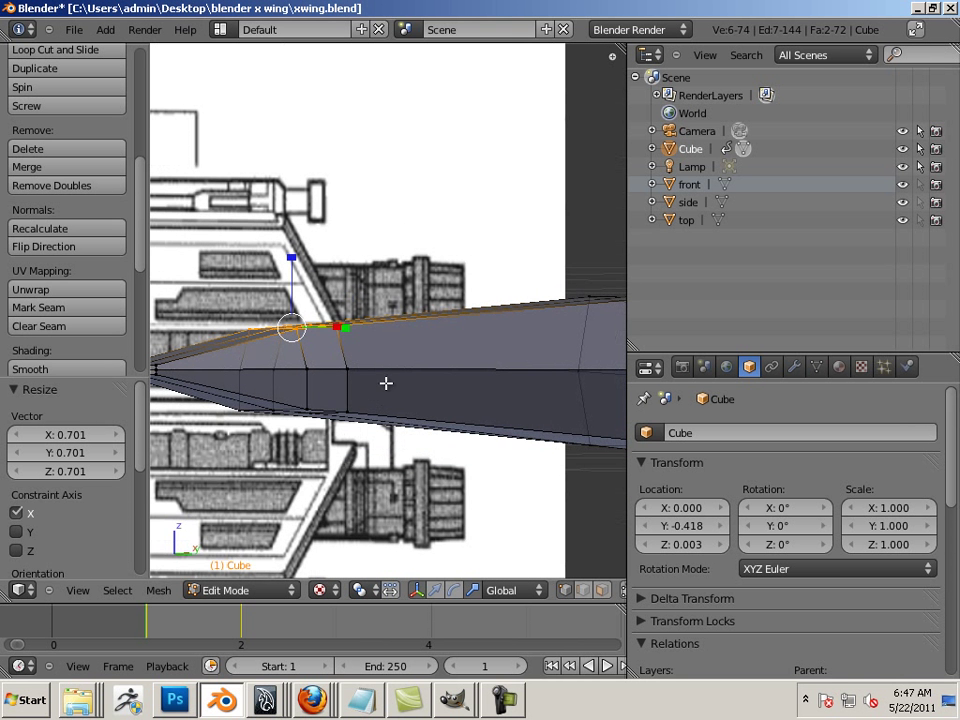
key(KP_1)
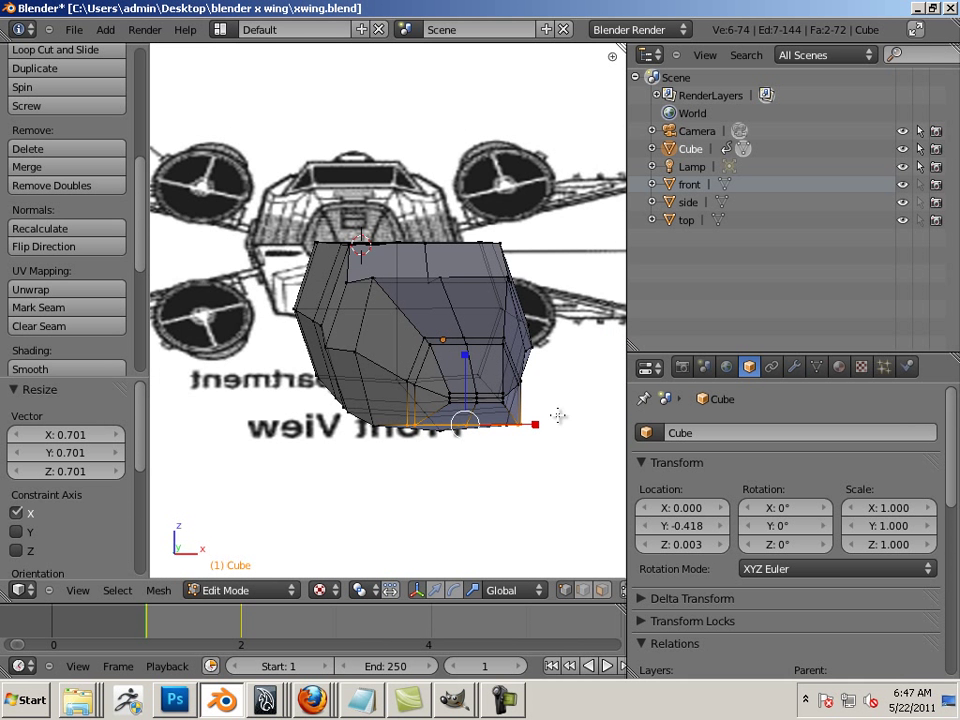
drag(535, 424, 520, 425)
middle_drag(520, 428, 560, 472)
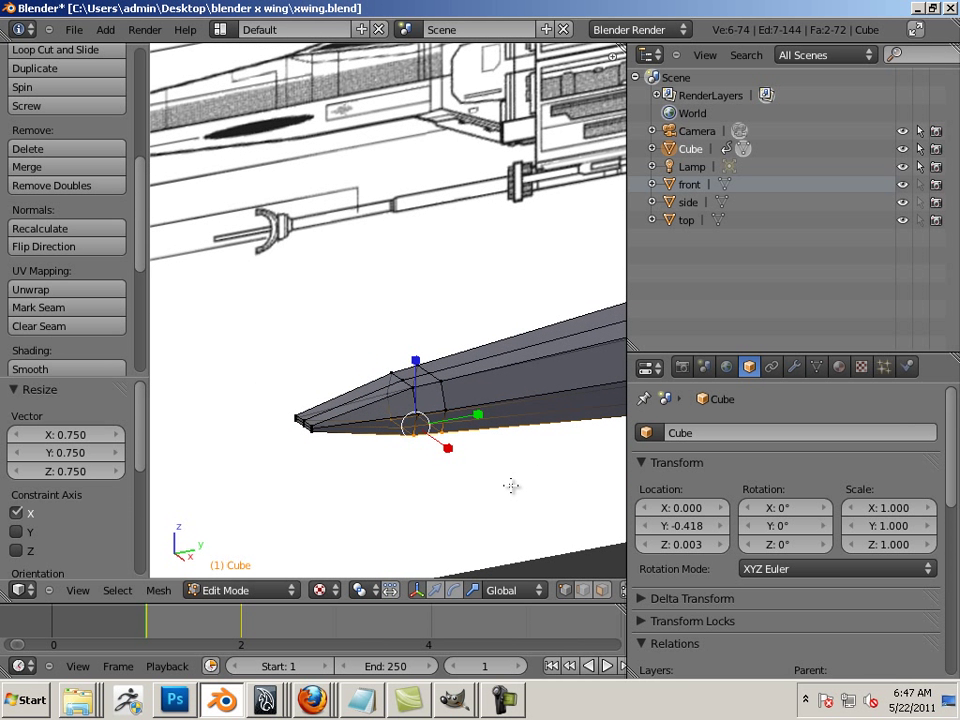
Show the nose as wireframe over the side blueprint by going to frame 2
key(KP_1)
key(KP_3)
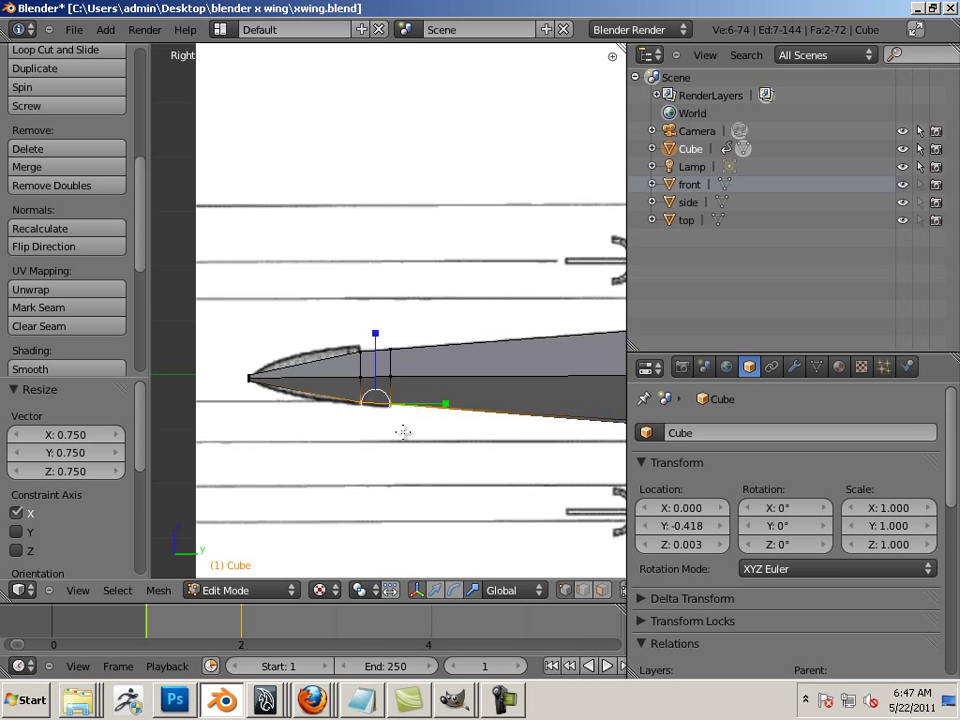
shift+middle_drag(357, 423, 383, 395)
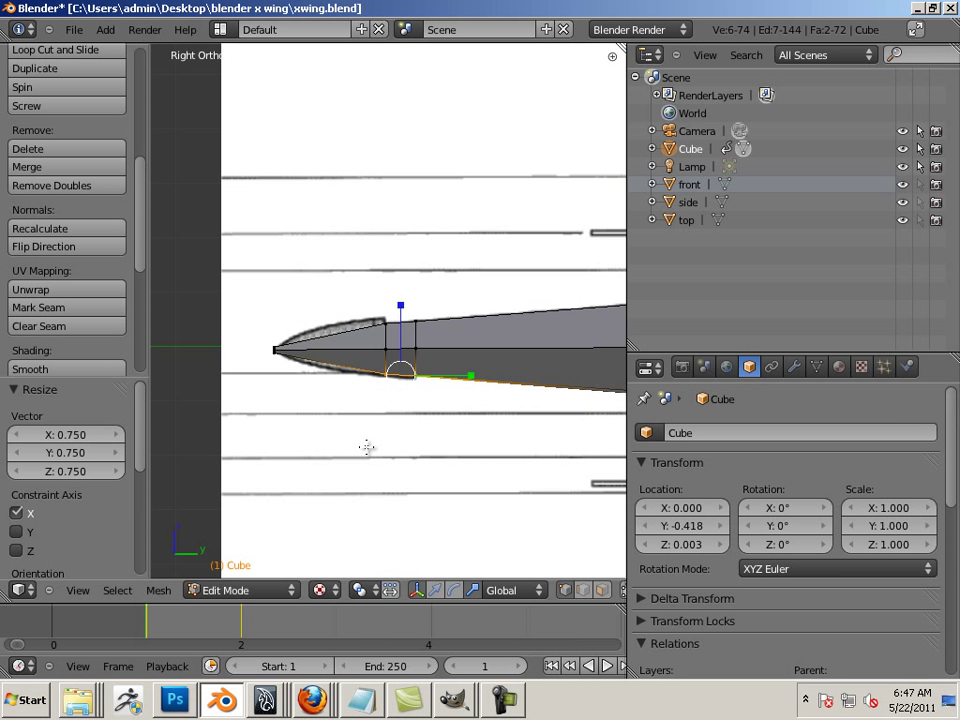
key(Right)
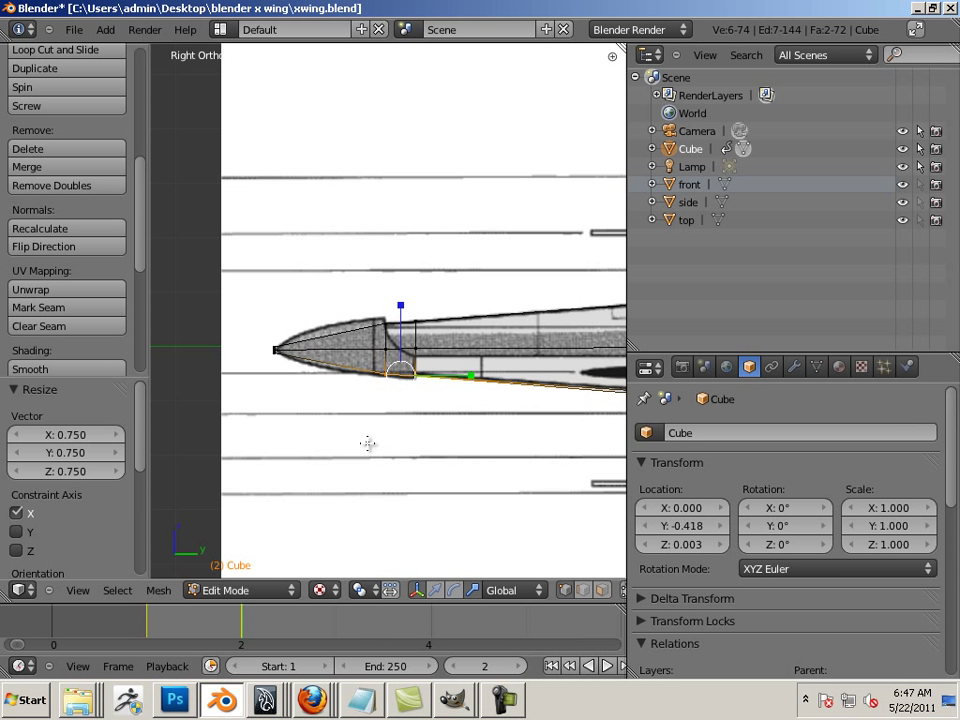
Shift the first cross-section's middle vertices 0.021 and its bottom vertices 0.019 back along Y to follow the nose cone's rear edge
scroll(368, 444, up, 4)
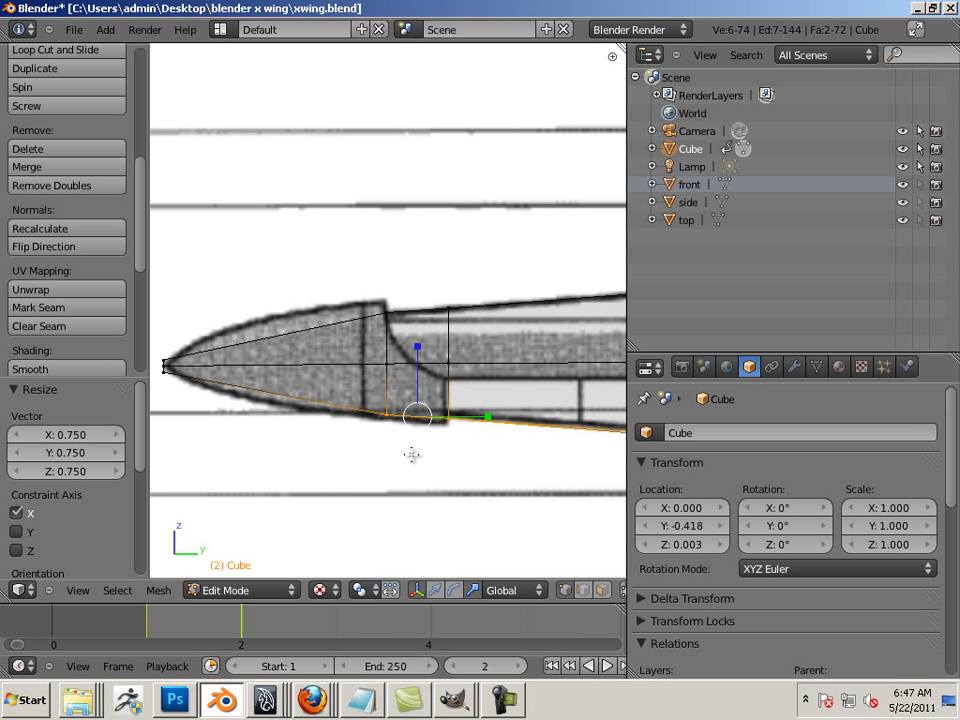
right_click(385, 364)
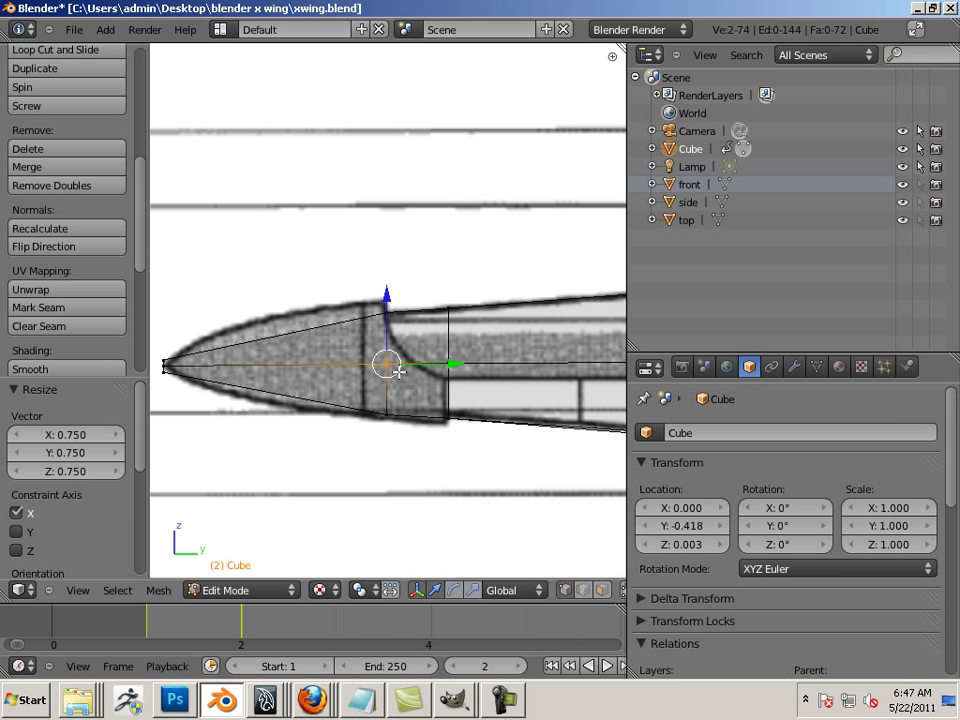
drag(449, 366, 472, 364)
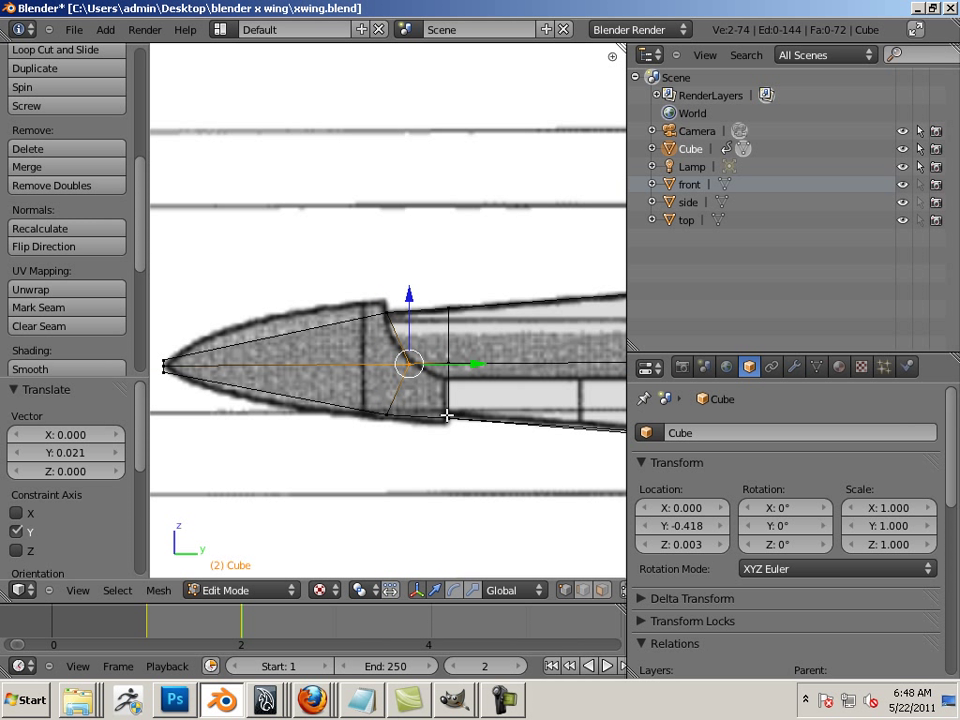
right_click(448, 416)
key(b)
drag(413, 411, 372, 440)
key(g)
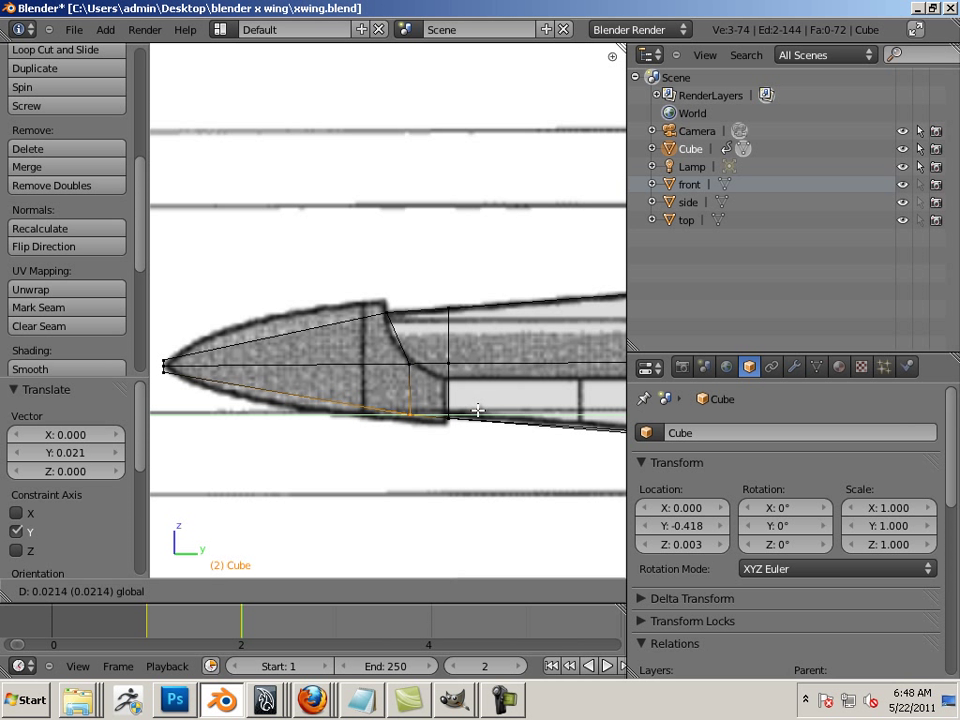
click(476, 410)
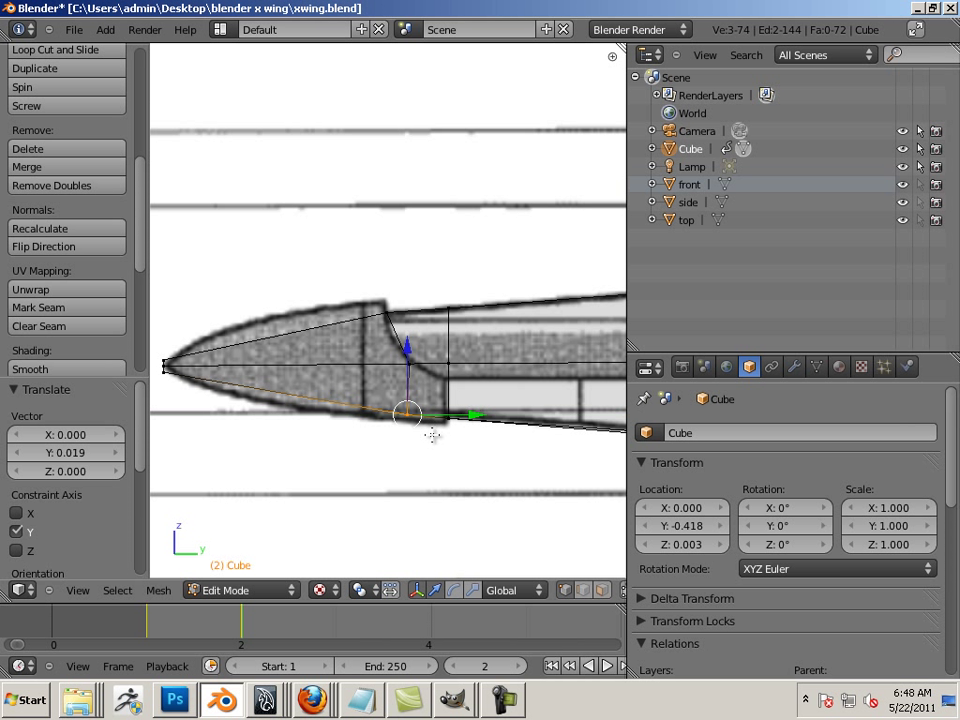
Switch to face selection and select all faces of the nose cone, including the tip and the lower rear faces
scroll(431, 437, up, 1)
click(602, 590)
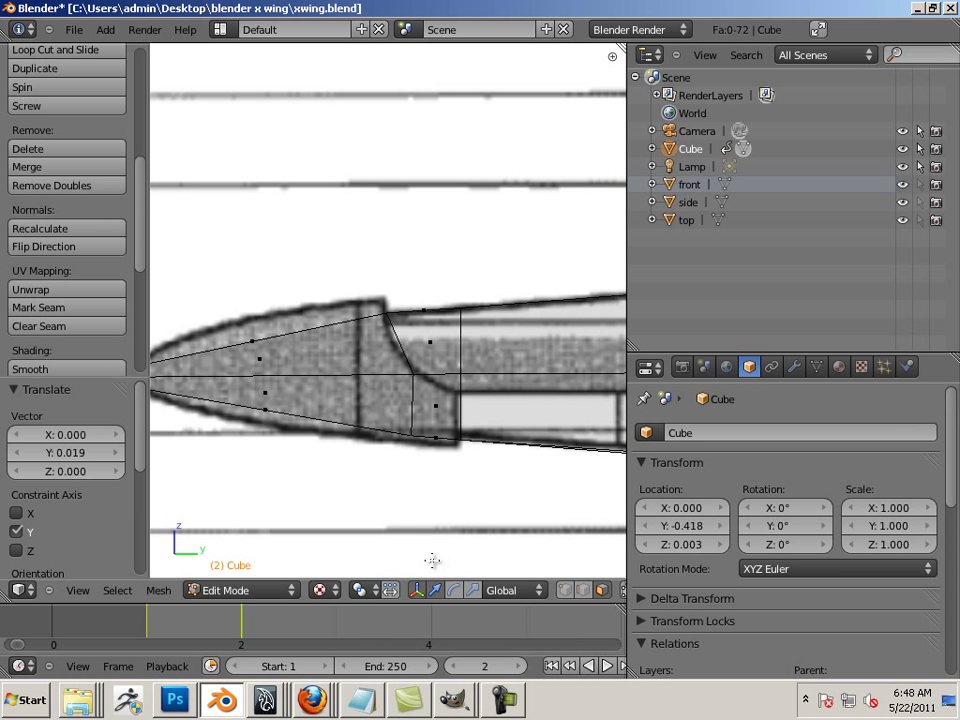
right_click(420, 401)
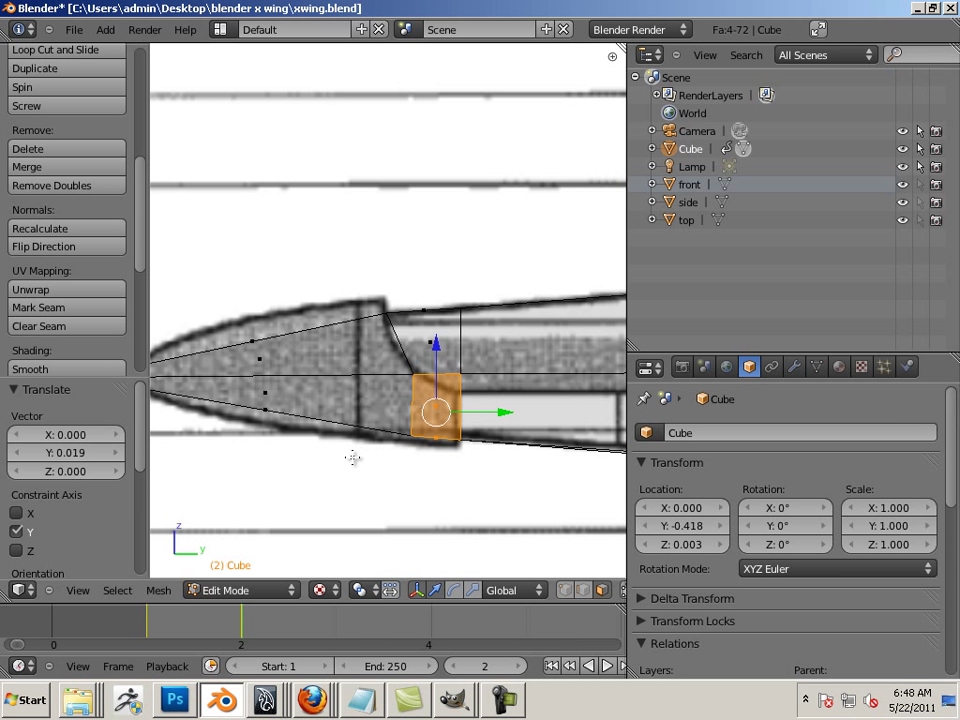
shift+middle_drag(294, 374, 365, 375)
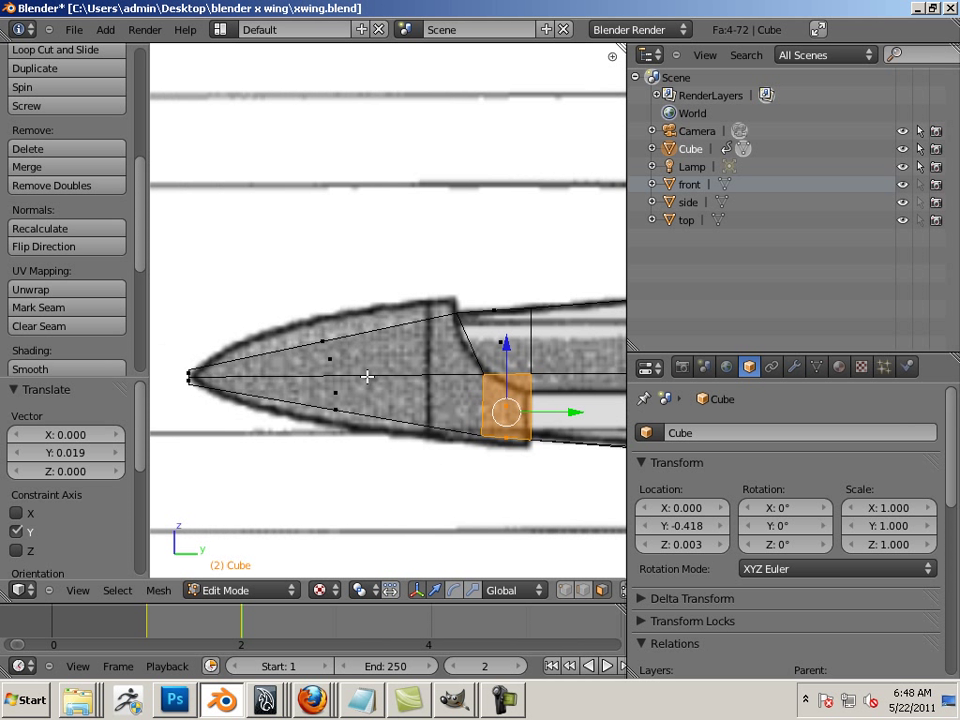
shift+right_click(187, 353)
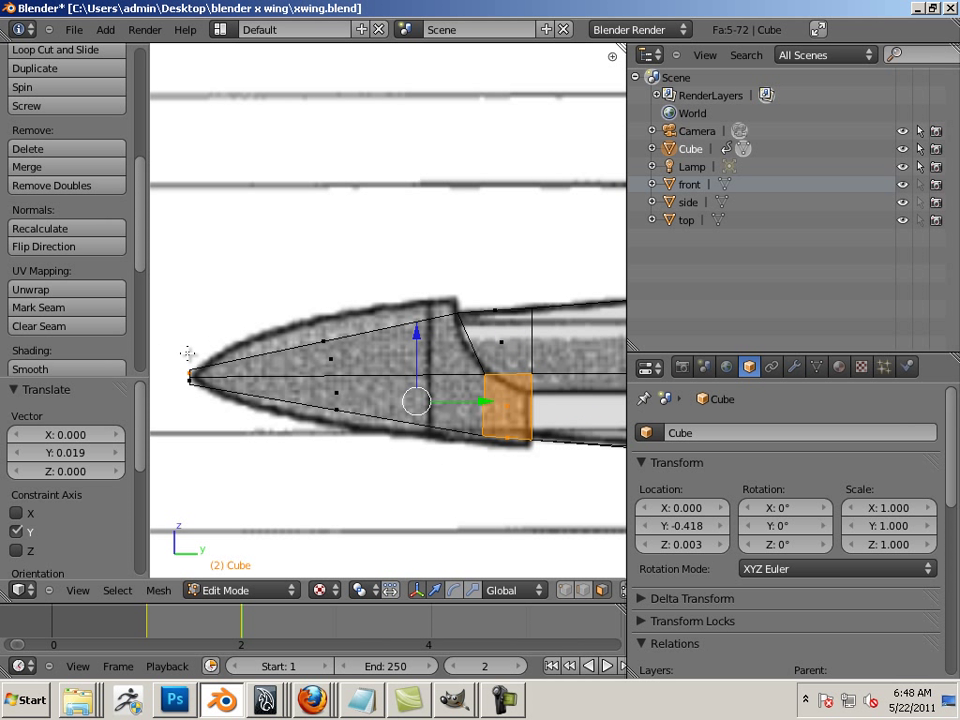
key(b)
drag(368, 318, 176, 464)
middle_drag(382, 465, 339, 472)
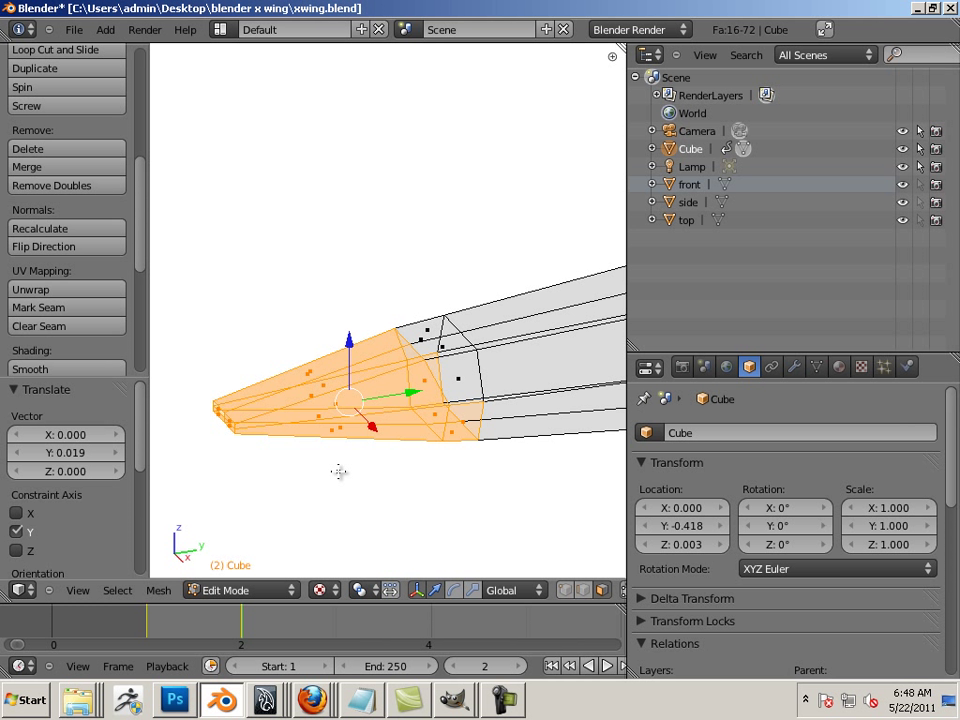
Extrude the selected nose cone faces in place and fatten them outward along their normals with an offset of -0.015
key(e)
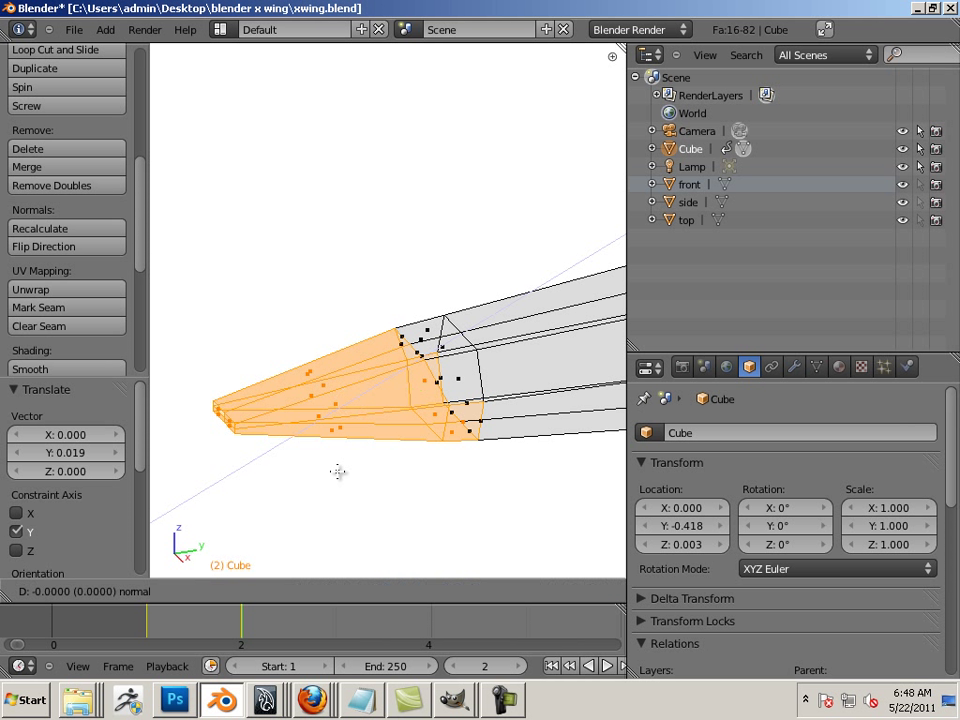
click(338, 471)
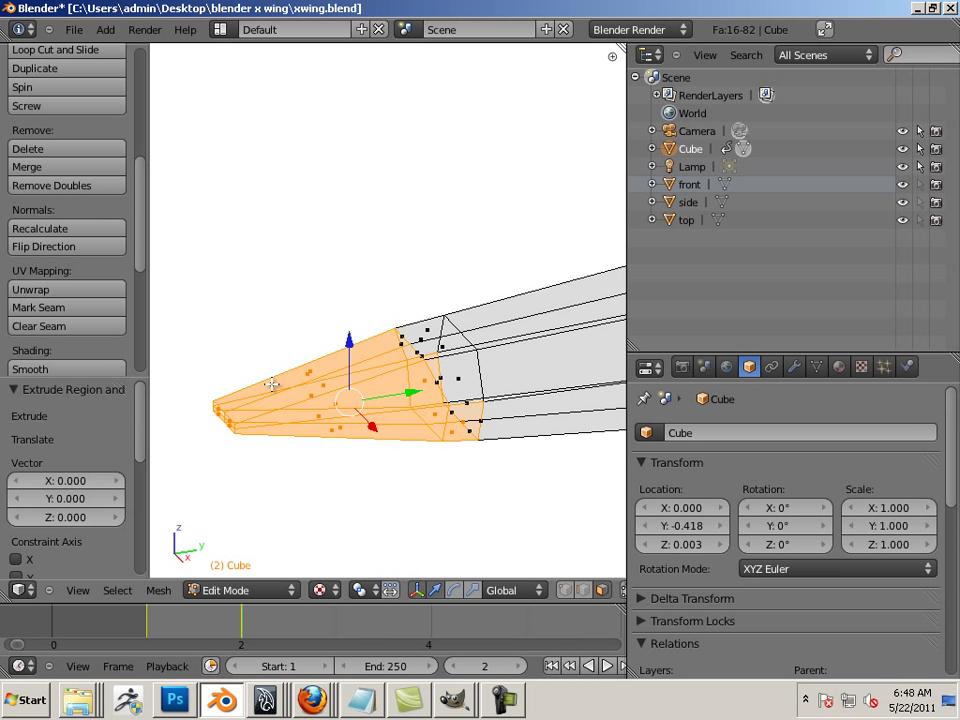
scroll(133, 120, up, 8)
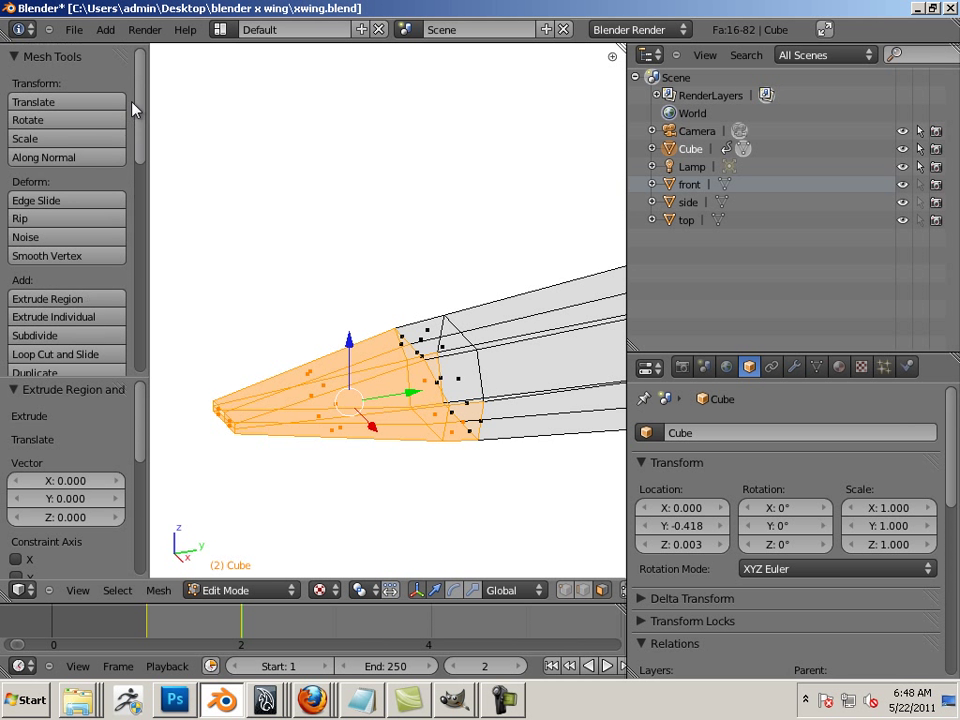
click(74, 157)
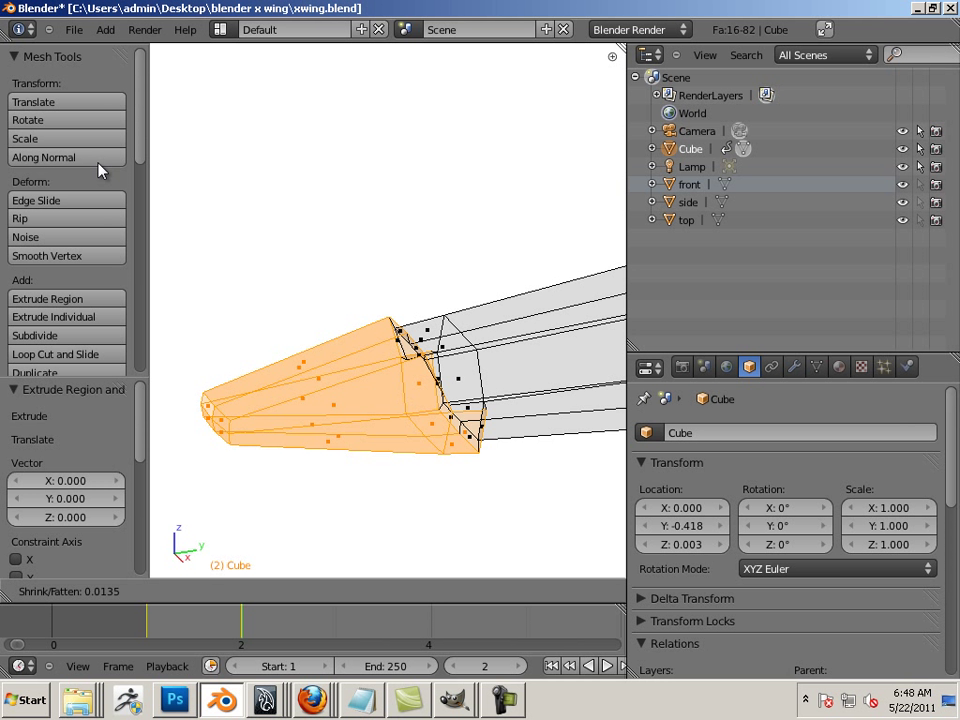
click(110, 170)
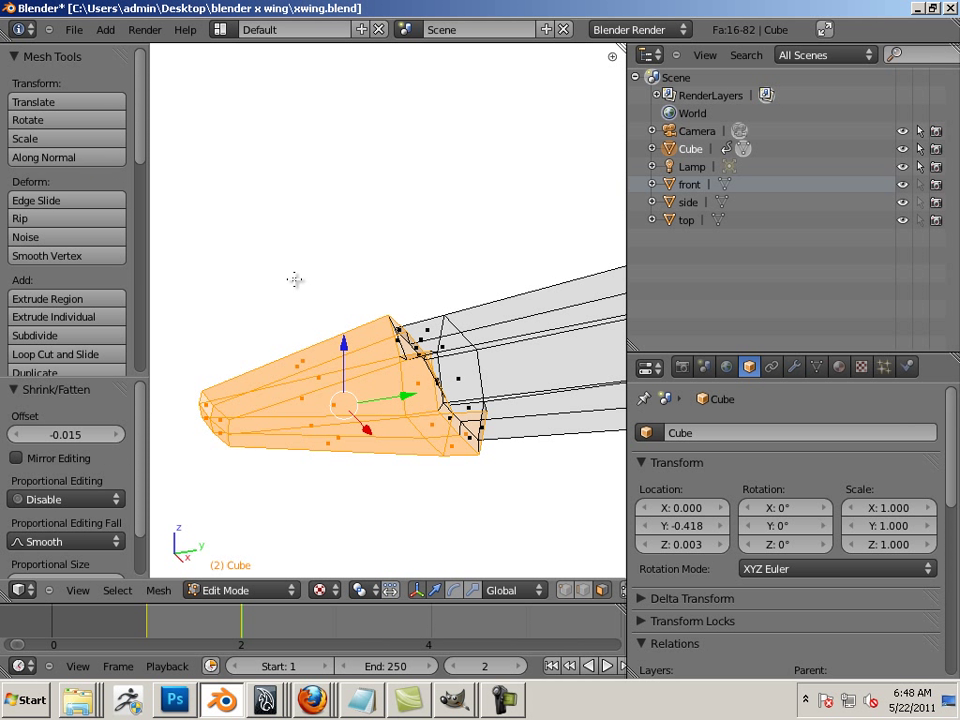
Move the nose tip faces 0.016 back along Y and scale them to 0.548 along Z to match the side blueprint
key(KP_1)
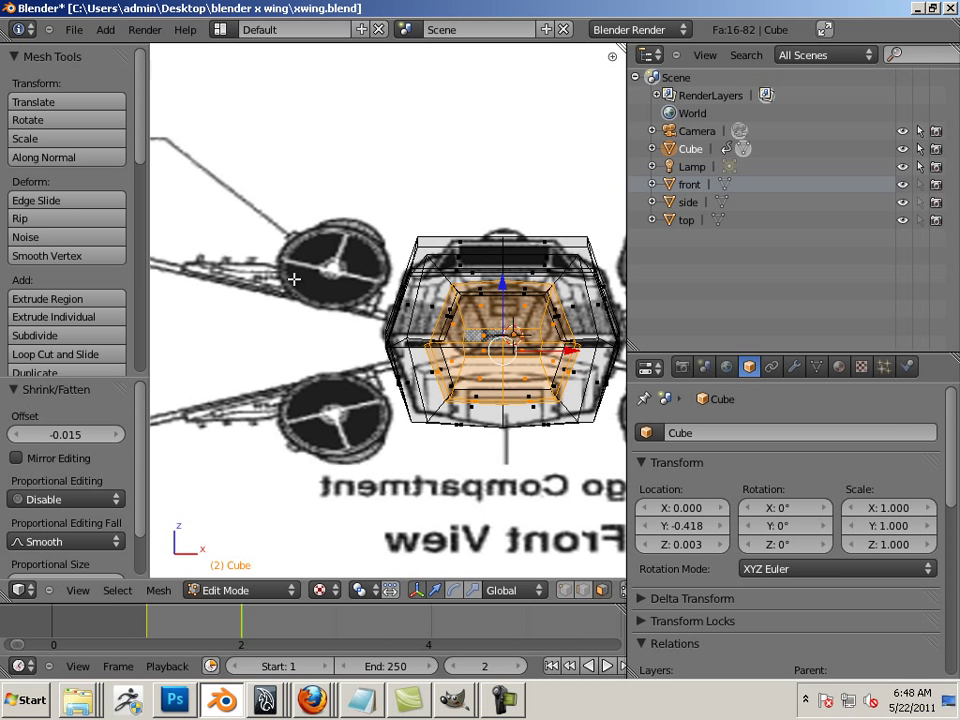
key(KP_3)
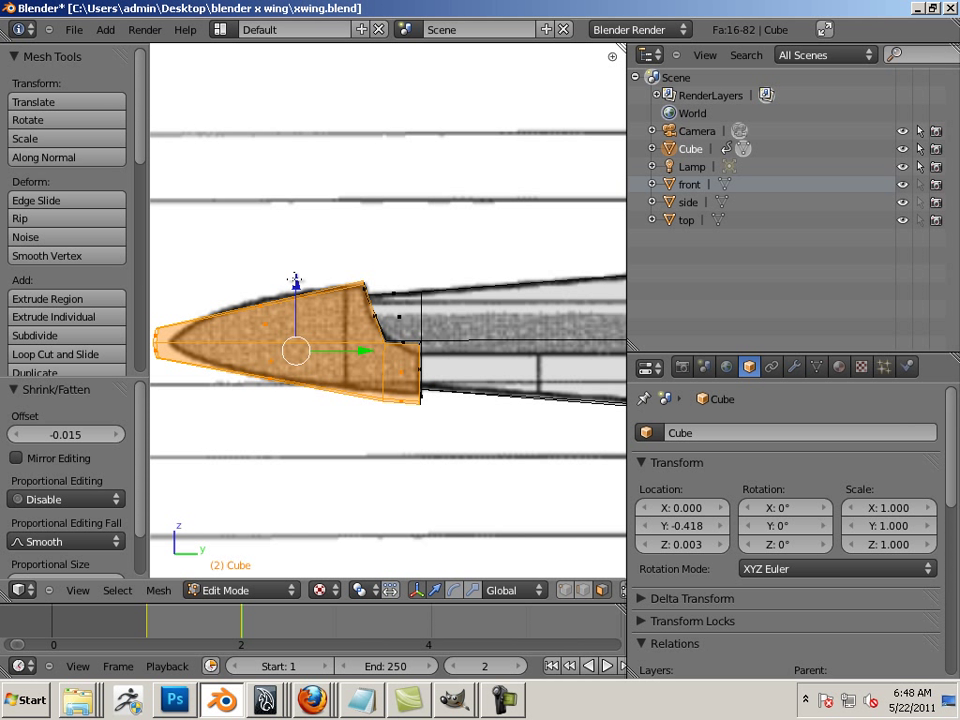
shift+middle_drag(344, 404, 466, 398)
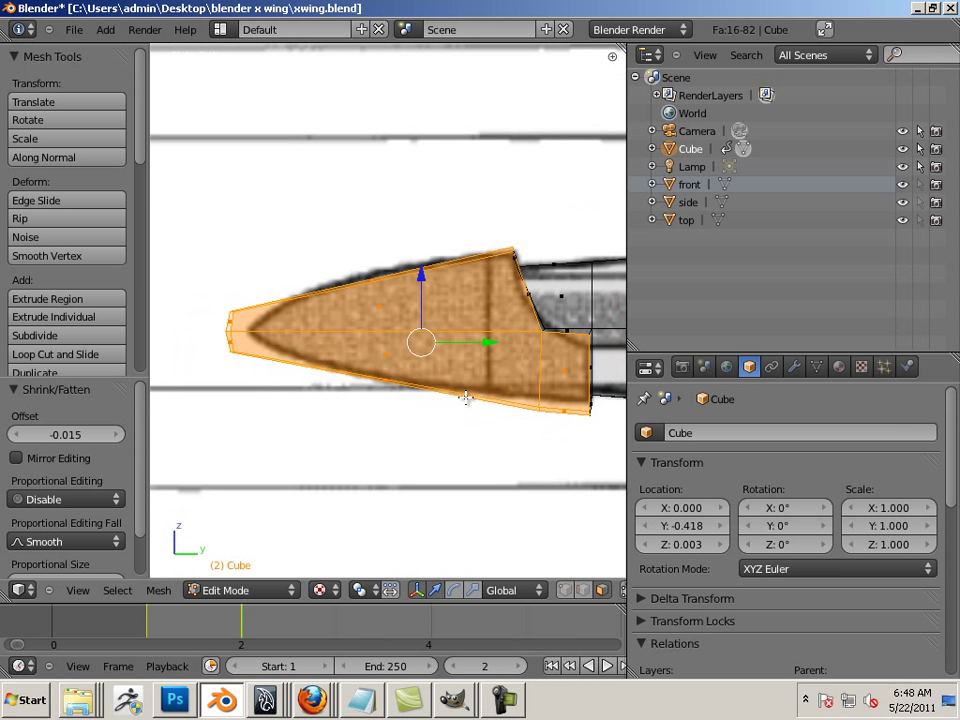
right_click(221, 319)
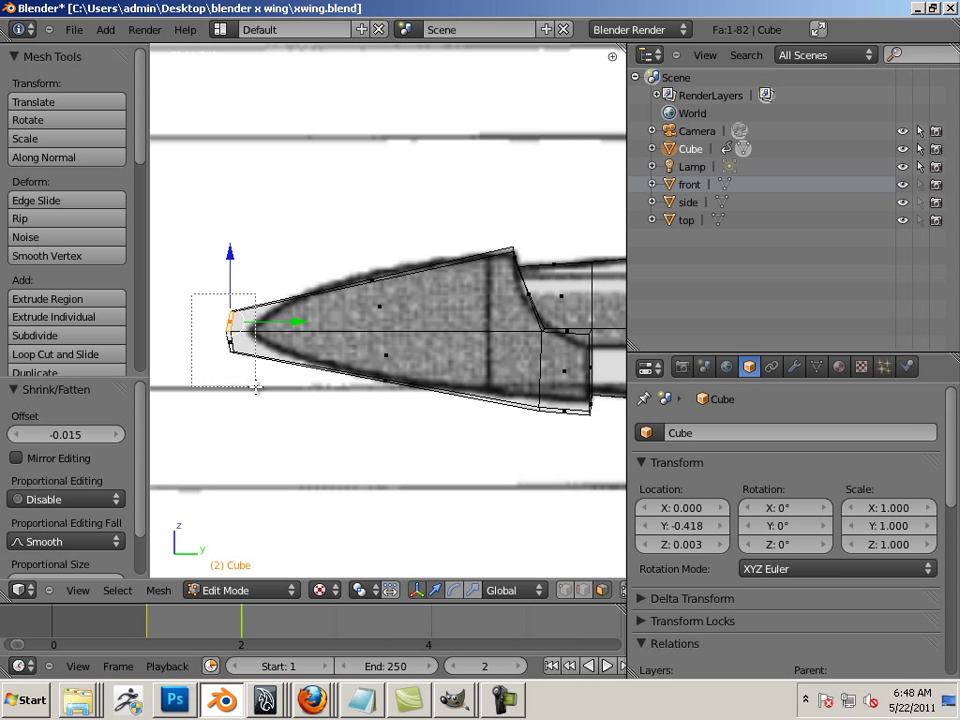
key(g)
key(y)
click(321, 332)
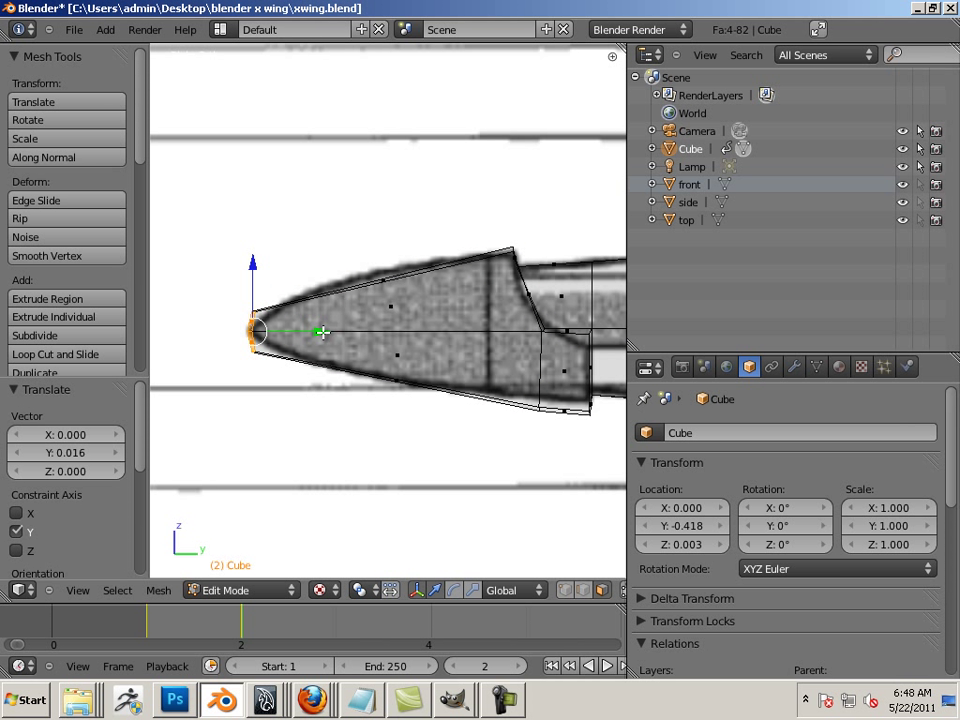
key(ctrl+alt+s)
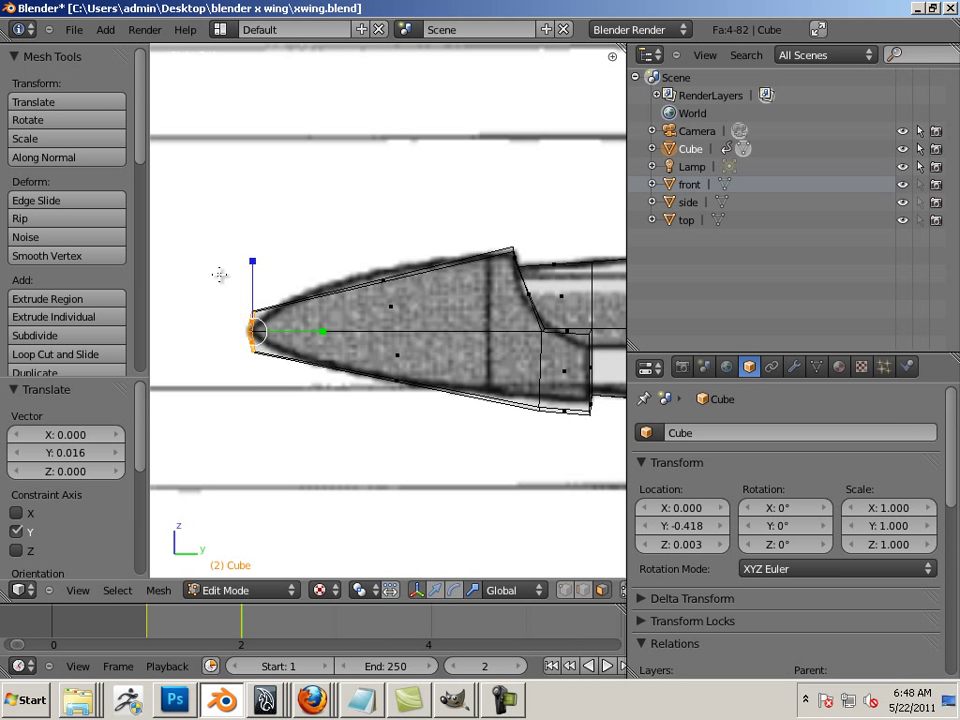
drag(253, 262, 252, 296)
Switch to vertex selection and raise the nose cone's bottom rear vertices 0.010 along Z, leaving the fuselage vertices out of the selection
shift+middle_drag(398, 360, 305, 336)
drag(376, 366, 523, 426)
click(562, 590)
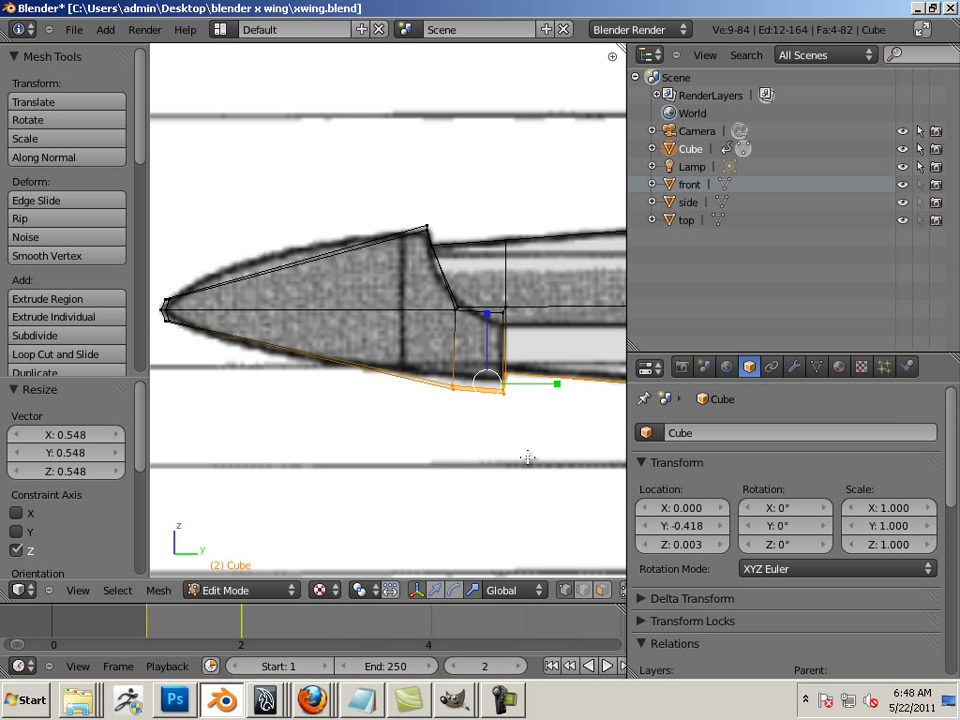
alt+shift+right_click(505, 375)
key(ctrl+alt+g)
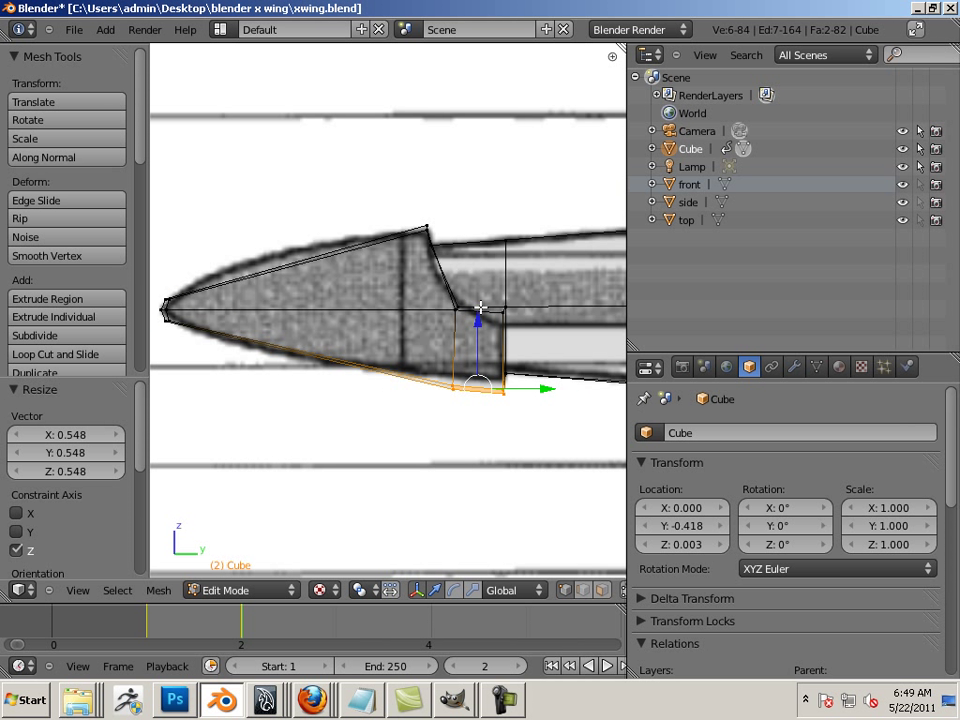
drag(478, 319, 402, 335)
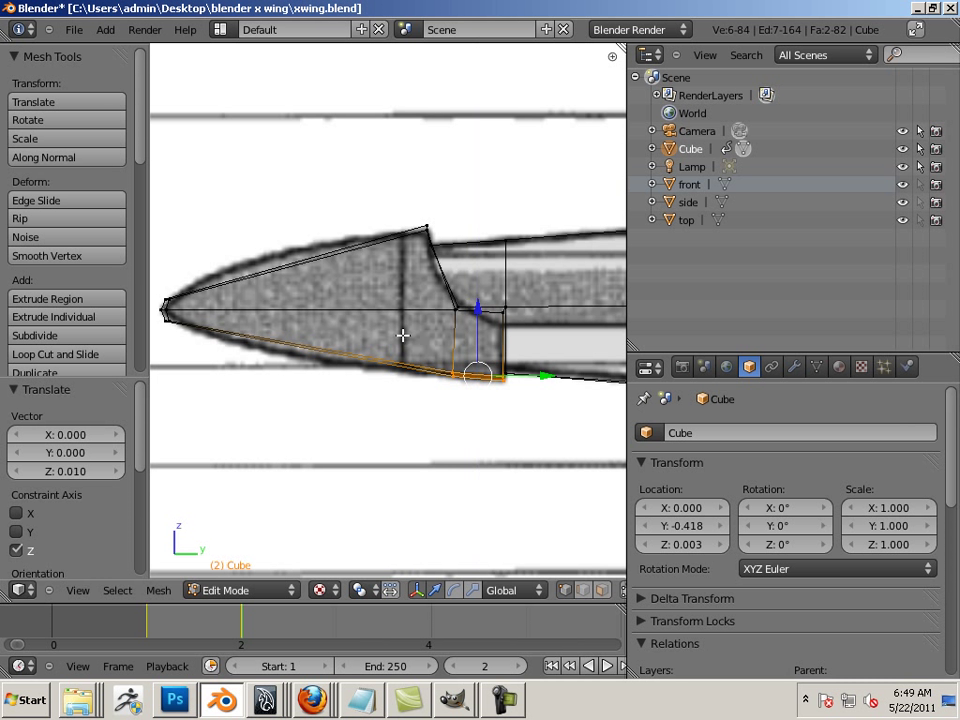
Add one centred loop cut around the nose cone between the tip and its rear edge
key(ctrl+r)
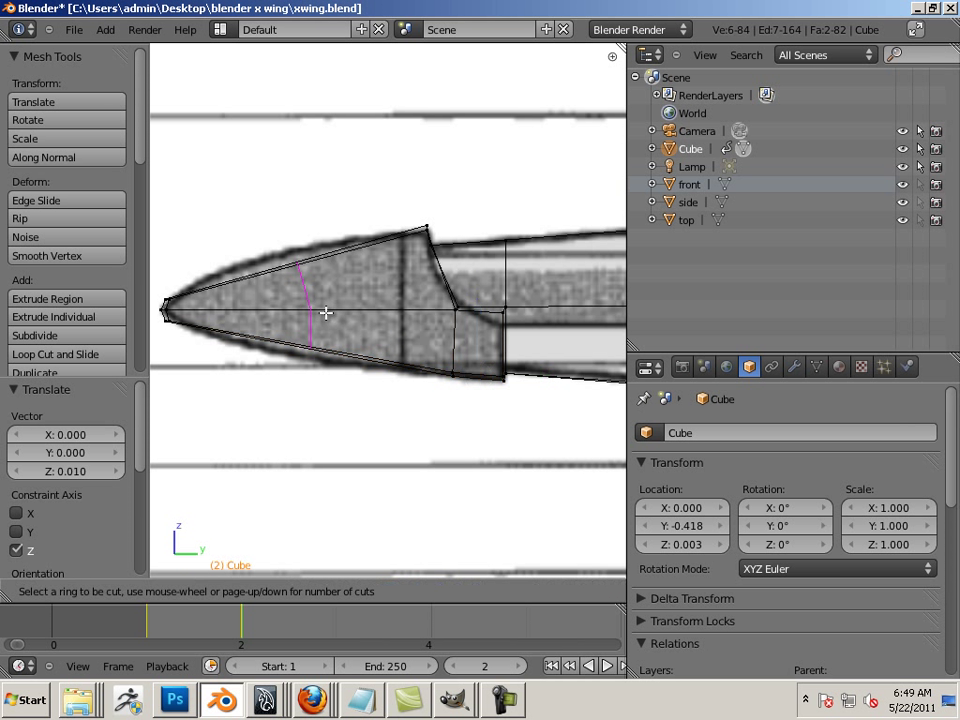
click(328, 312)
right_click(326, 310)
Raise the new loop's top vertices 0.011 and lower its bottom vertices 0.007 along Z to follow the blueprint's curved outline
right_click(288, 262)
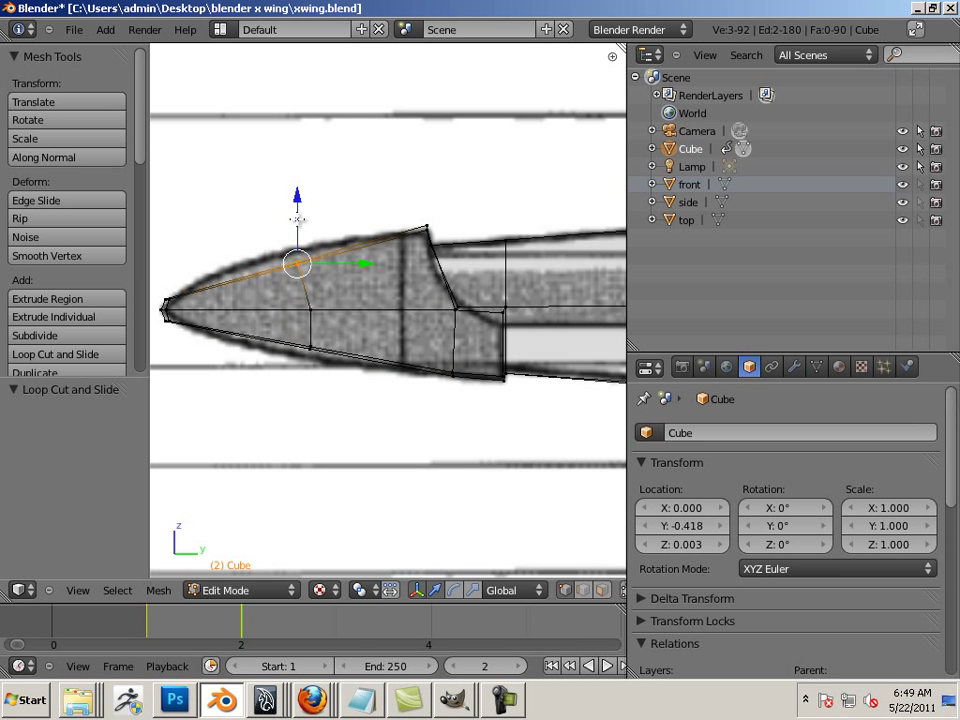
drag(297, 219, 299, 205)
right_click(313, 345)
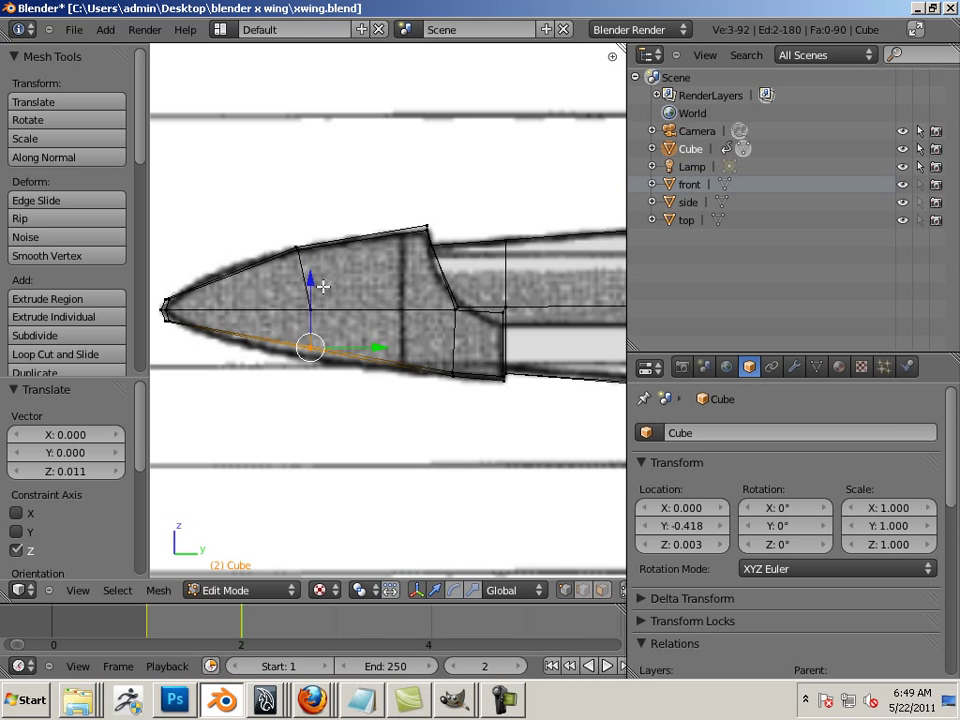
drag(322, 286, 349, 326)
Go to frame 1 to display the fuselage as a solid and inspect the nose cone at an angle and from the front
scroll(450, 364, down, 3)
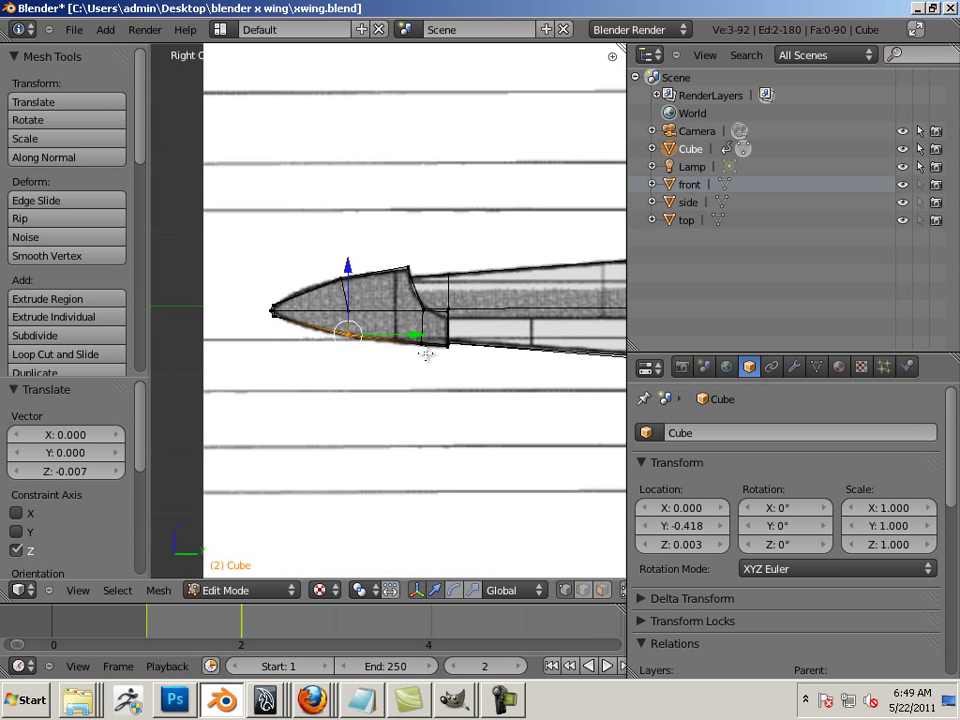
middle_drag(426, 354, 373, 468)
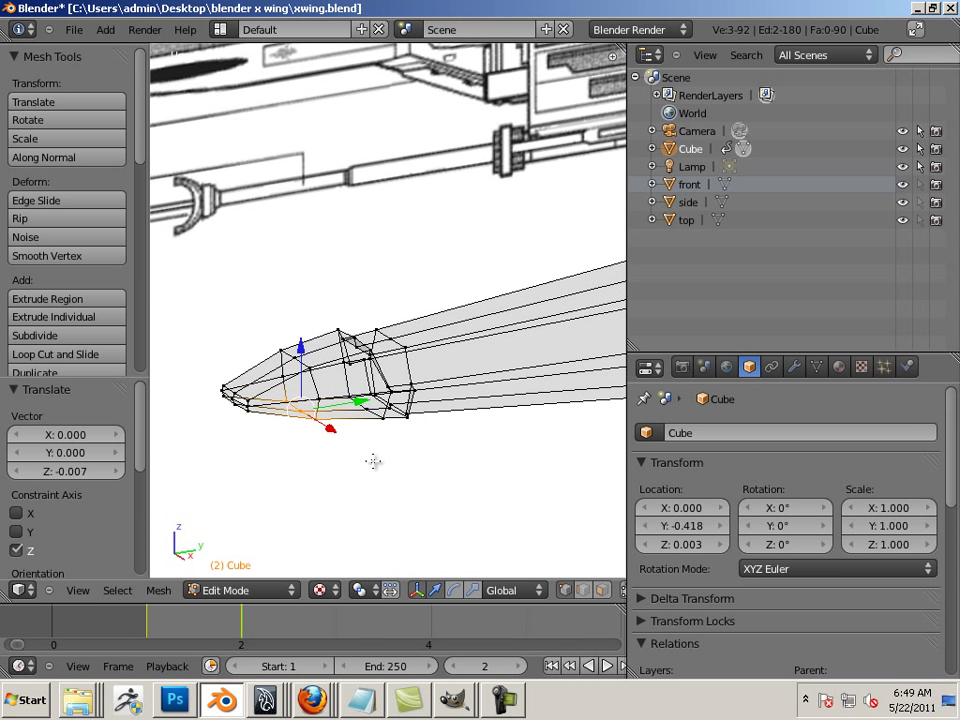
key(Left)
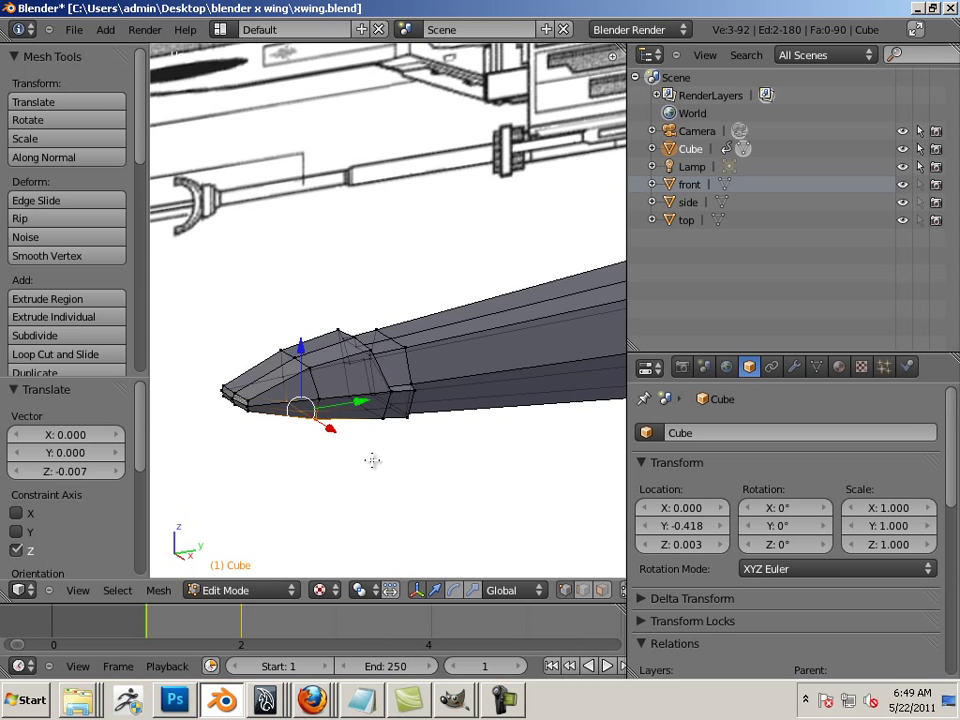
mouse_move(372, 460)
middle_down()
mouse_move(321, 493)
mouse_move(257, 456)
mouse_move(321, 499)
mouse_move(100, 428)
mouse_move(150, 410)
mouse_move(332, 454)
mouse_move(386, 446)
mouse_move(339, 427)
mouse_move(317, 446)
mouse_move(377, 454)
mouse_move(396, 414)
mouse_move(414, 409)
mouse_move(388, 447)
middle_up()
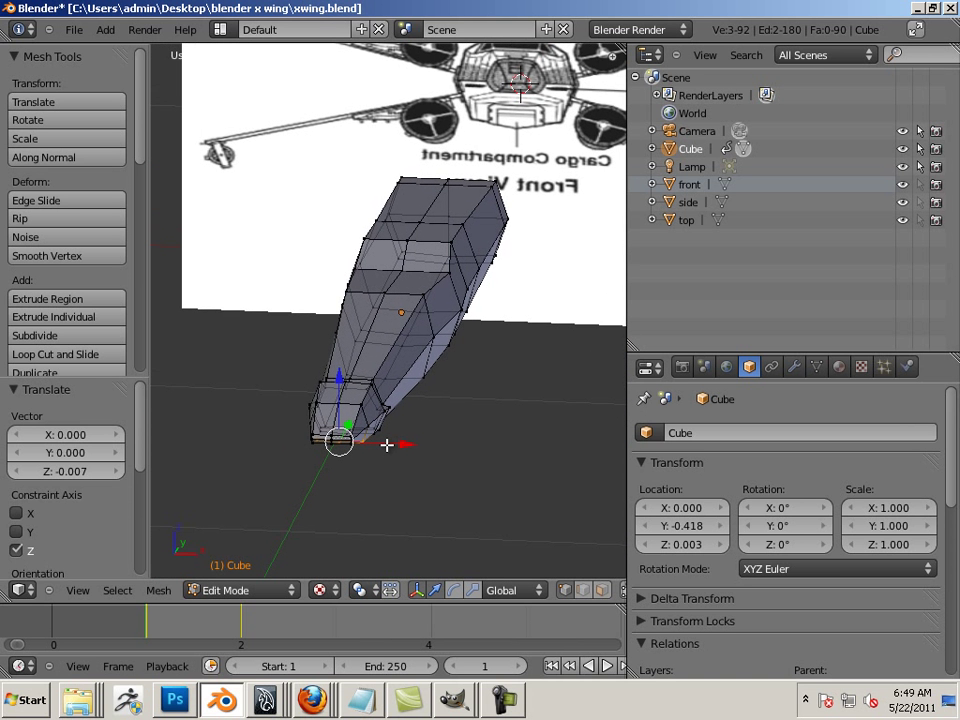